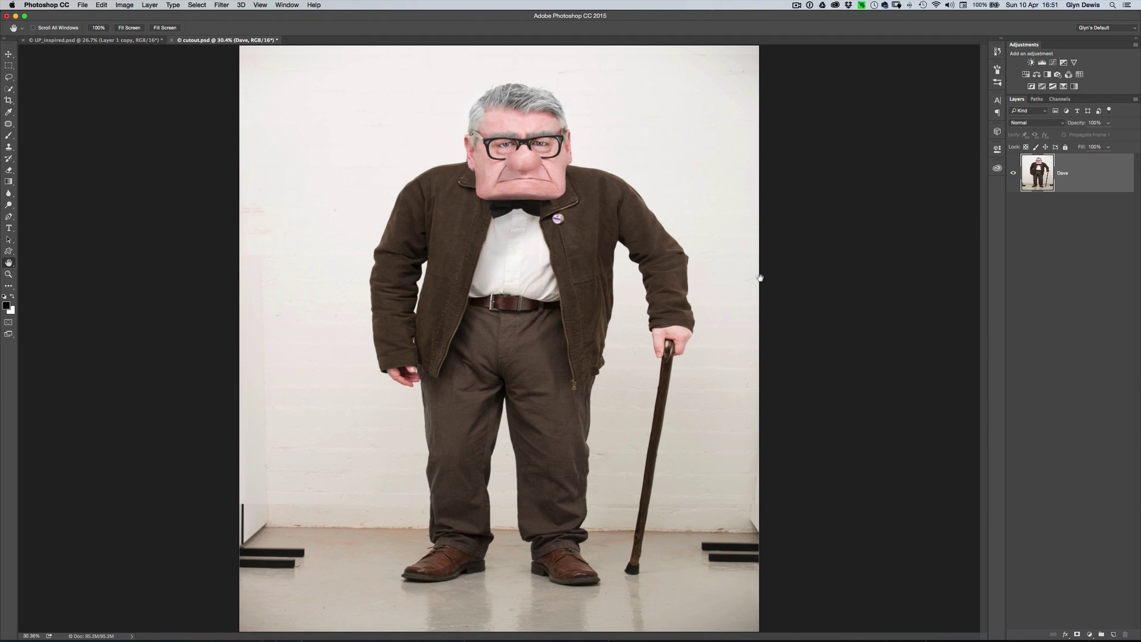
# - Compare the original and retouched portraits in Lightroom, and view the UP_inspired.psd composite in Photoshop before returning to cutout.psd
pyautogui.press('v')
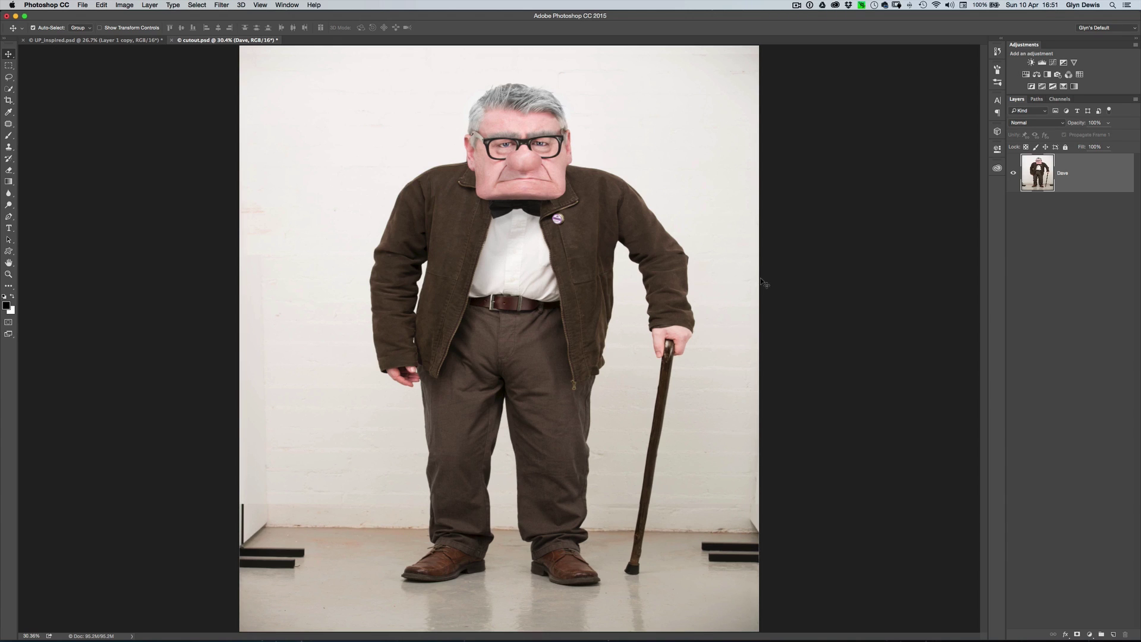
pyautogui.press('super+Tab')
pyautogui.press('super+Tab')
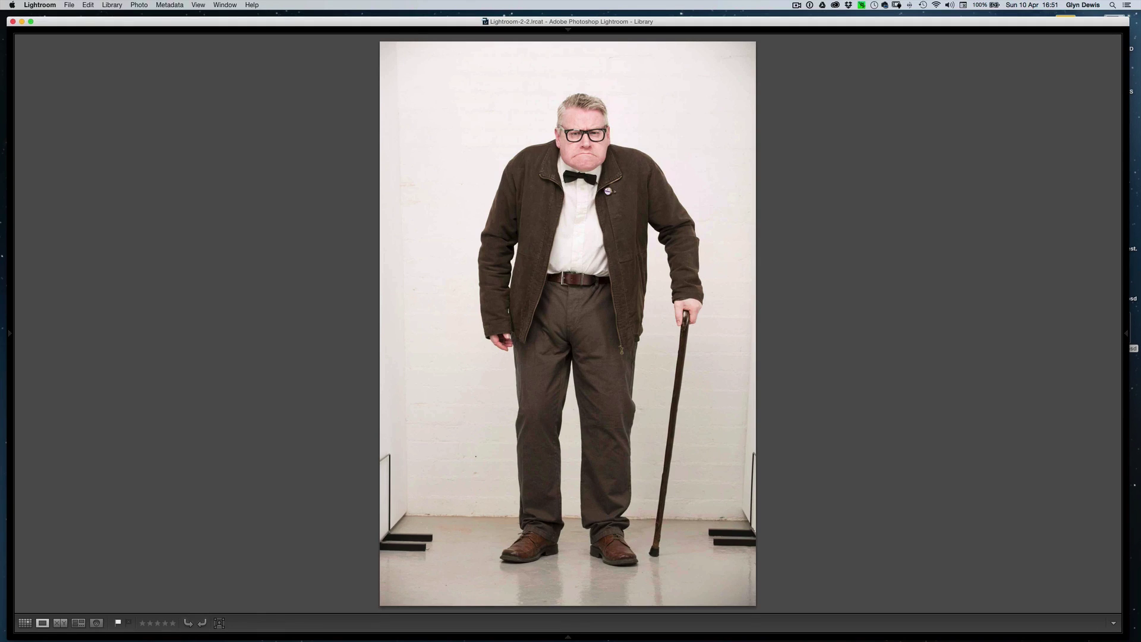
pyautogui.press('Right')
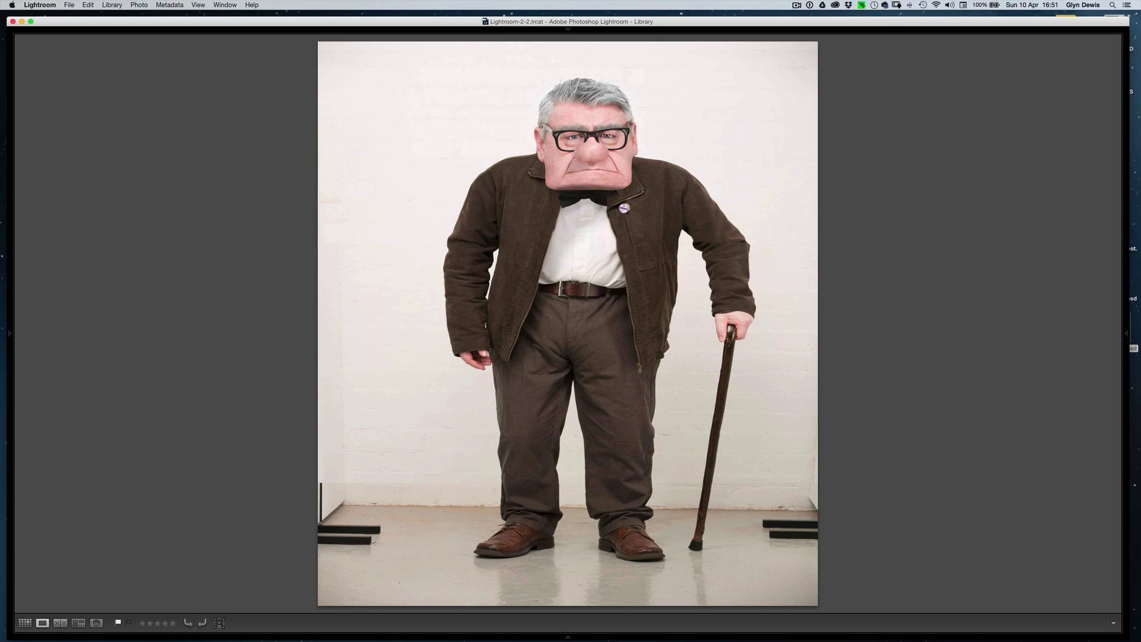
pyautogui.press('super+Tab')
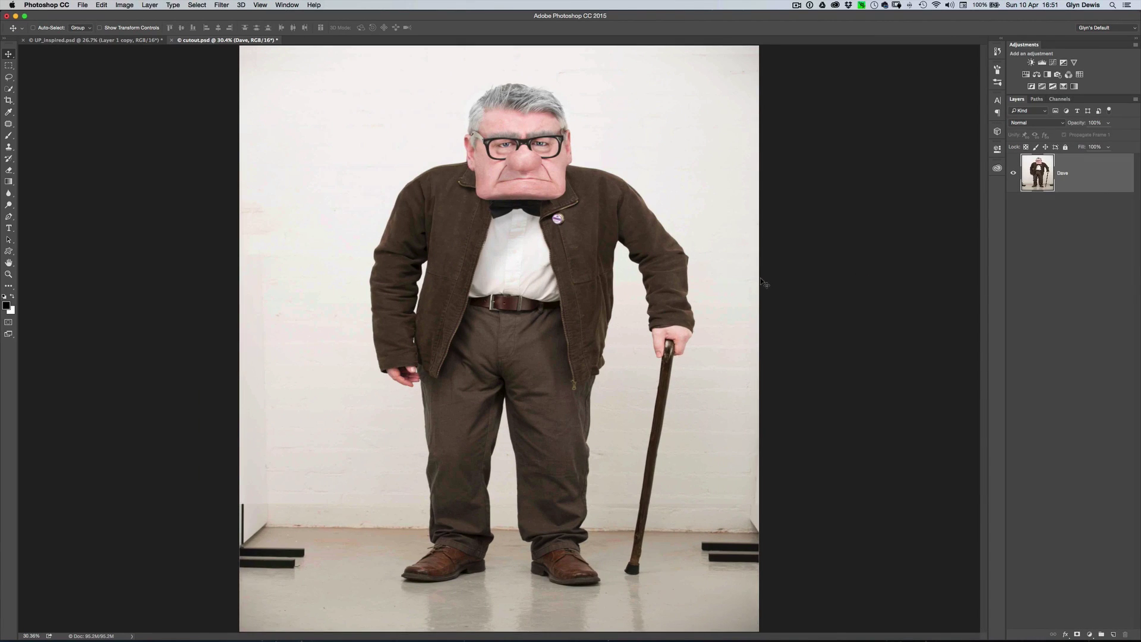
pyautogui.click(118, 42)
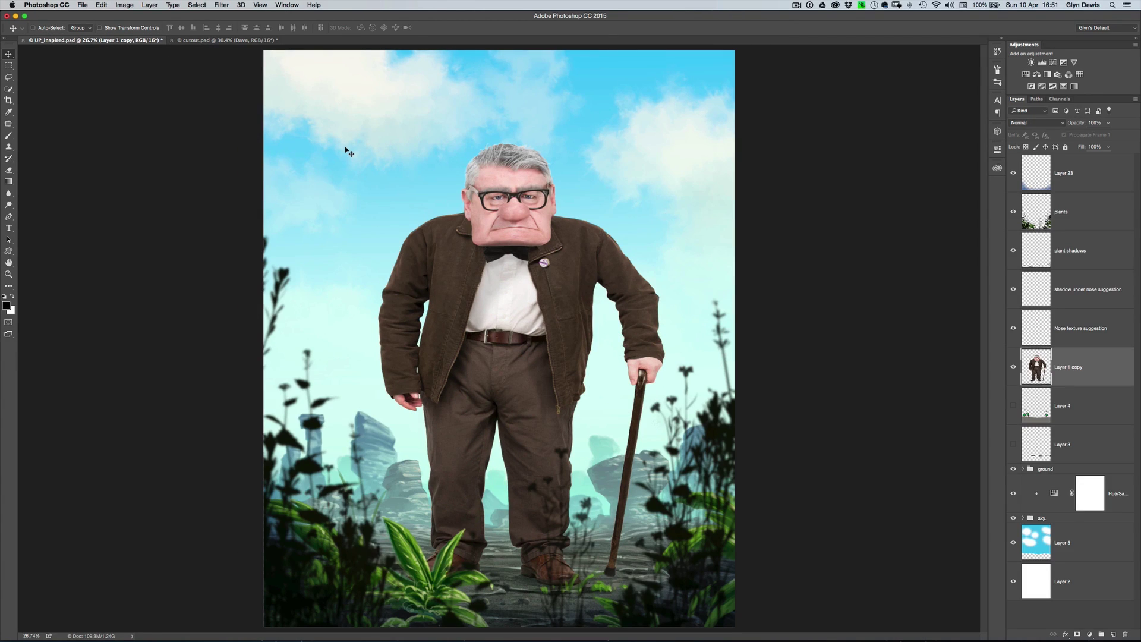
pyautogui.click(226, 40)
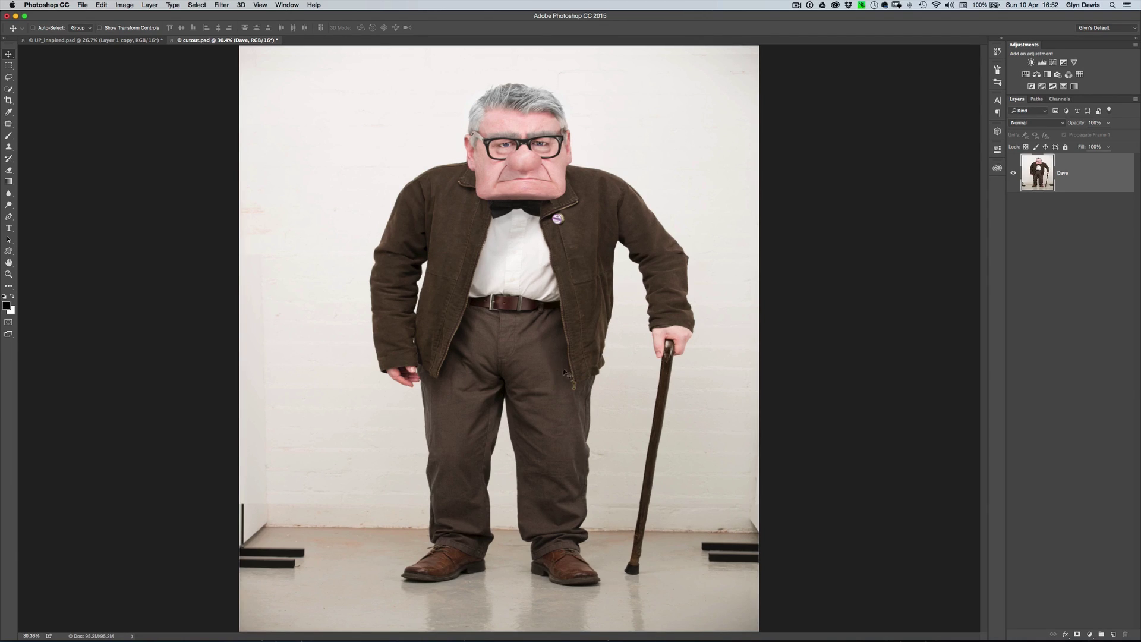
# - Select the man's jacket, trousers, shoes, hands and walking stick with an enlarged Quick Selection brush
pyautogui.press('w')
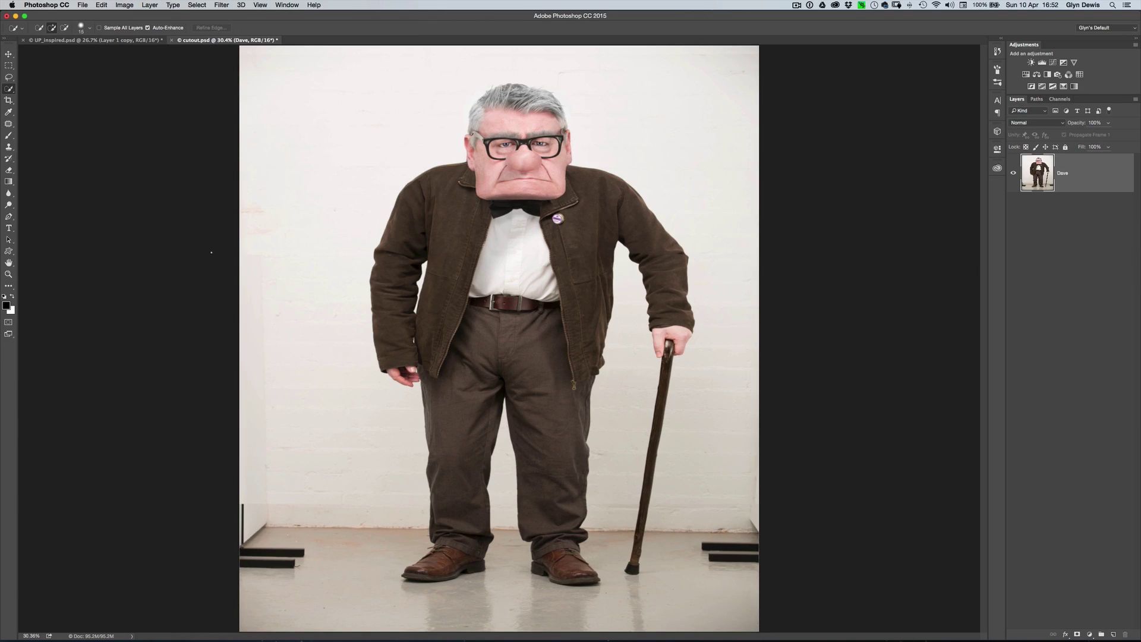
pyautogui.press(']')
pyautogui.press(']')
pyautogui.moveTo(594, 187)
pyautogui.mouseDown()
pyautogui.moveTo(655, 250)
pyautogui.moveTo(676, 309)
pyautogui.moveTo(670, 347)
pyautogui.moveTo(593, 207)
pyautogui.moveTo(483, 302)
pyautogui.moveTo(443, 205)
pyautogui.moveTo(496, 370)
pyautogui.moveTo(458, 535)
pyautogui.moveTo(559, 535)
pyautogui.moveTo(521, 433)
pyautogui.mouseUp()
pyautogui.click(665, 381)
pyautogui.moveTo(657, 424); pyautogui.dragTo(652, 460)
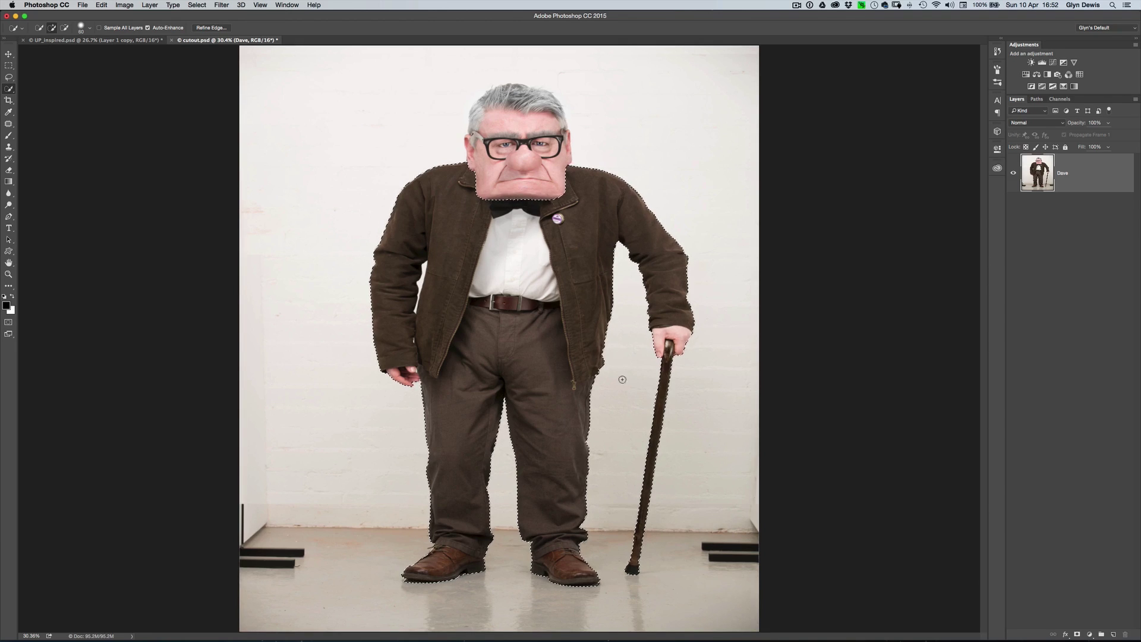
# - Subtract the wall showing between the sleeve and the jacket from the selection, using a smaller Quick Selection brush
pyautogui.keyDown('super'); pyautogui.click(428, 292); pyautogui.keyUp('super')
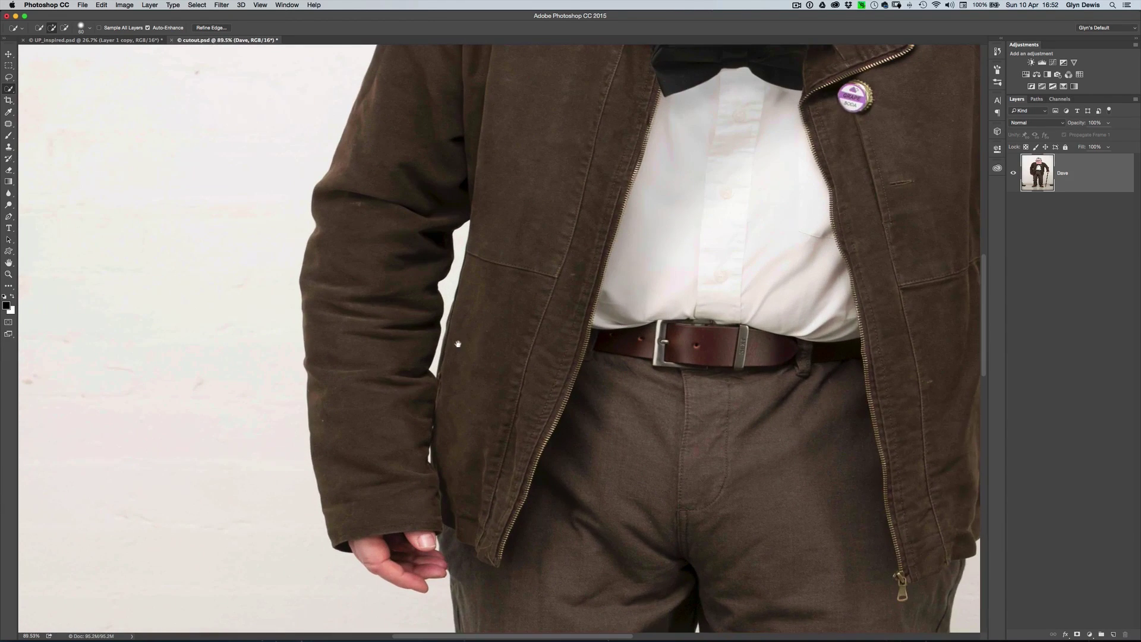
pyautogui.scroll(3, 458, 343)
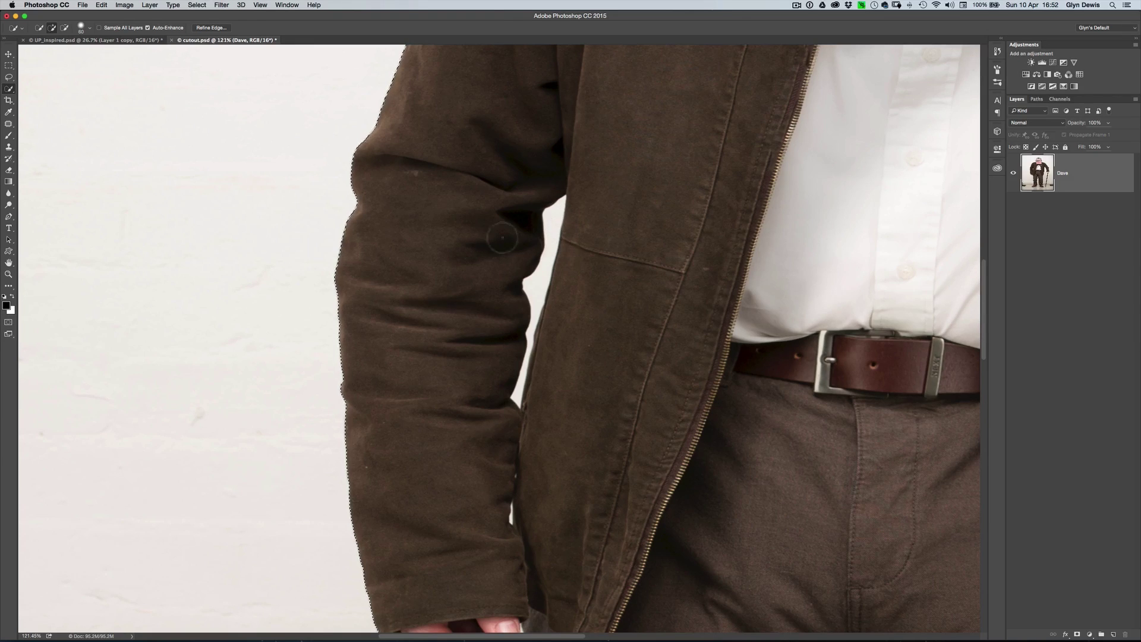
pyautogui.press('[')
pyautogui.press('[')
pyautogui.press('[')
pyautogui.press('[')
pyautogui.press('[')
pyautogui.press('[')
pyautogui.press('[')
pyautogui.press('[')
pyautogui.press(']')
pyautogui.press('alt')
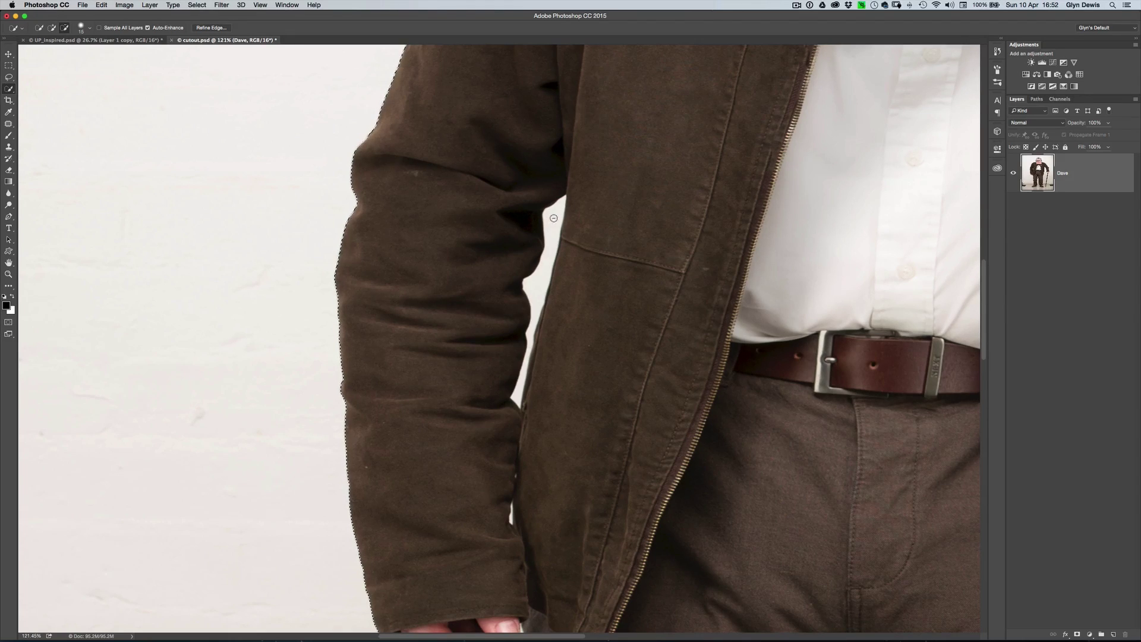
pyautogui.moveTo(553, 219); pyautogui.dragTo(519, 400)
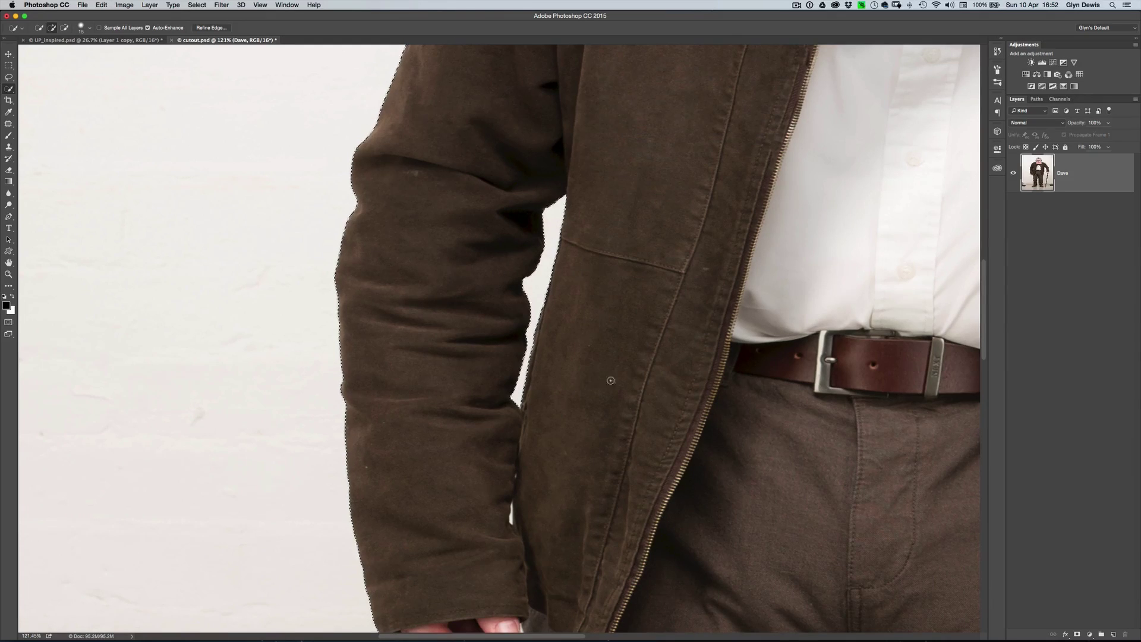
# - Add the man's face, ears and glasses to the selection with a larger Quick Selection brush
pyautogui.scroll(-6, 491, 324)
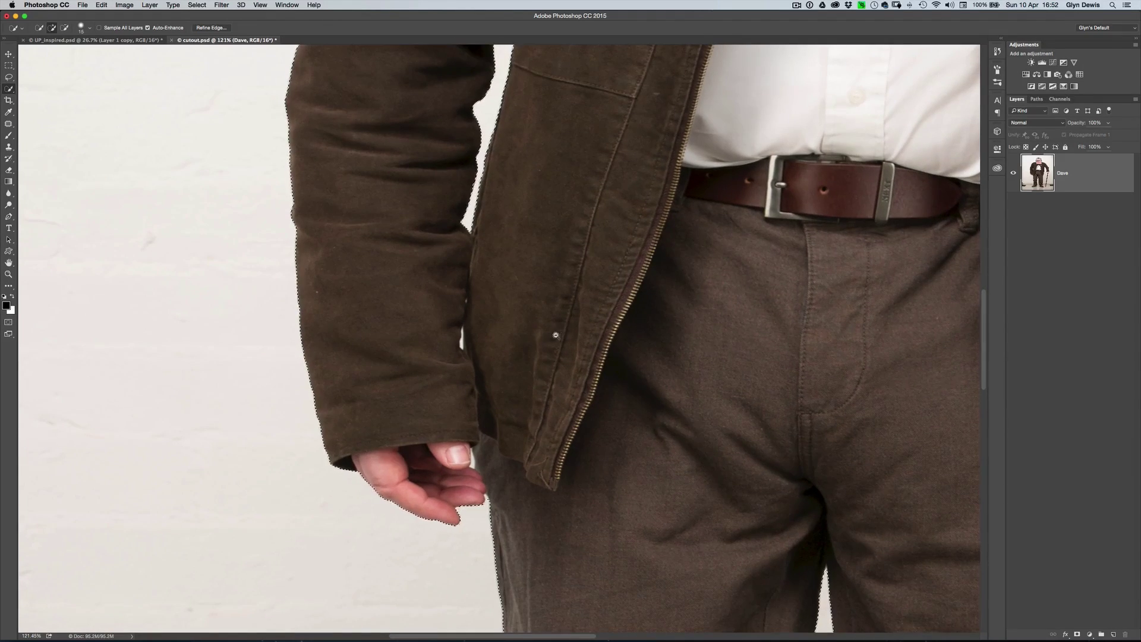
pyautogui.scroll(-3, 508, 349)
pyautogui.scroll(-2, 509, 350)
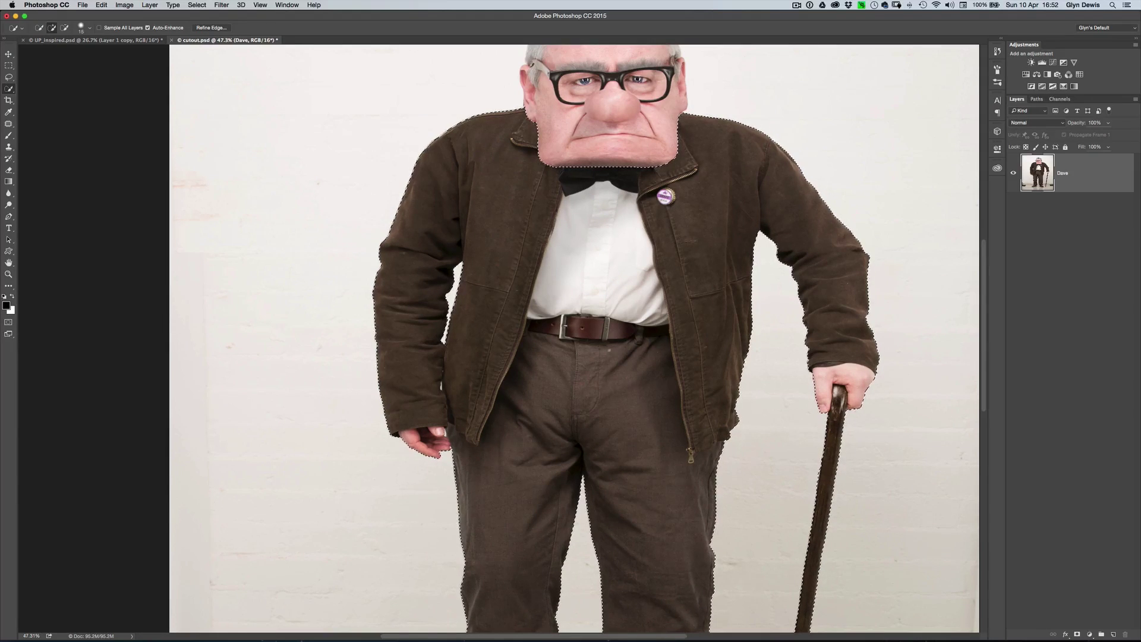
pyautogui.moveTo(540, 125); pyautogui.dragTo(490, 250)
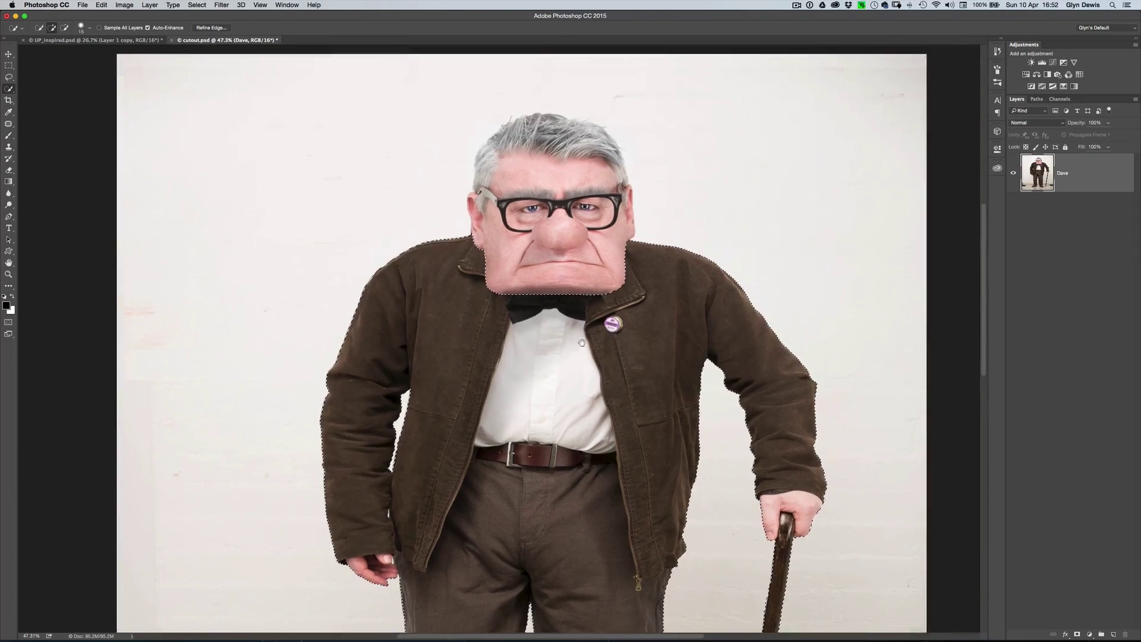
pyautogui.press(']')
pyautogui.press(']')
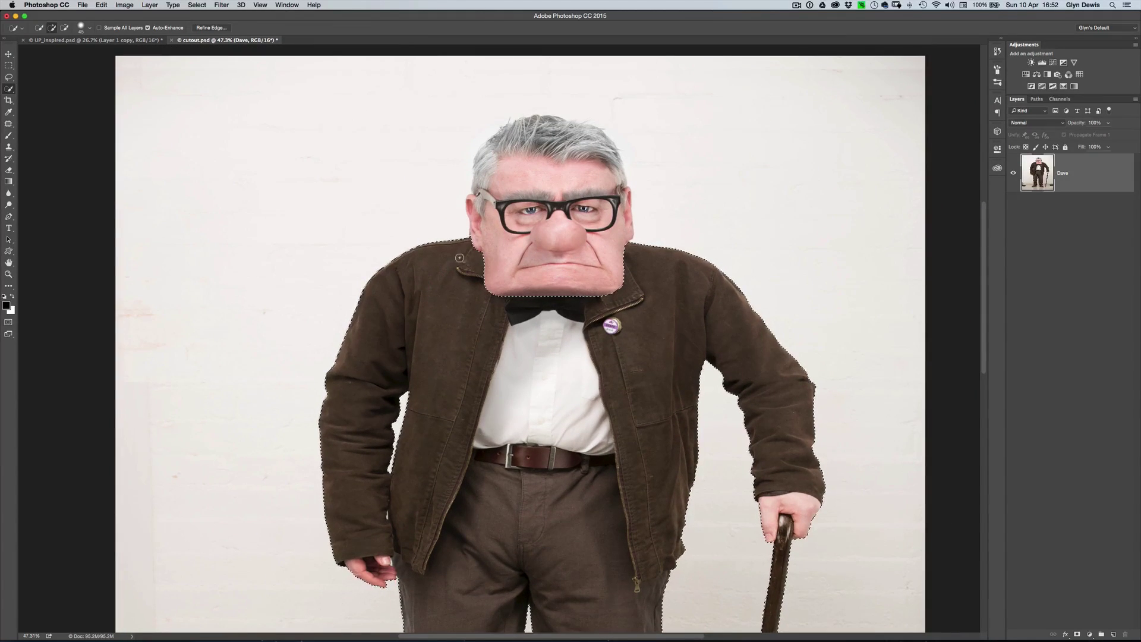
pyautogui.moveTo(499, 214); pyautogui.dragTo(634, 266)
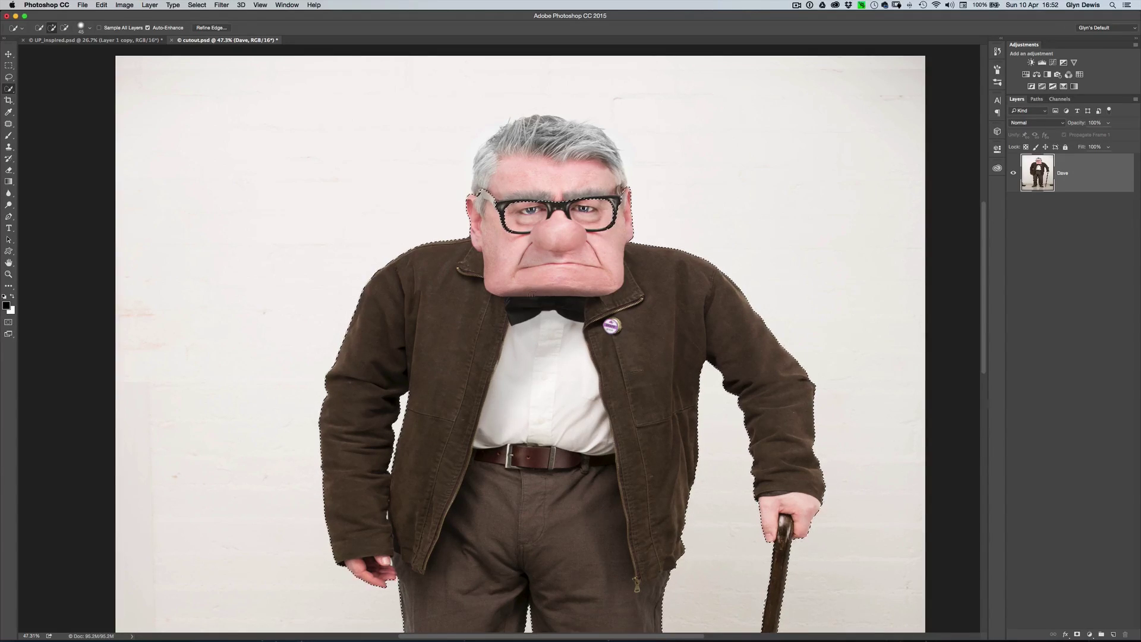
pyautogui.moveTo(549, 465); pyautogui.dragTo(603, 249)
pyautogui.keyDown('alt'); pyautogui.click(578, 343); pyautogui.keyUp('alt')
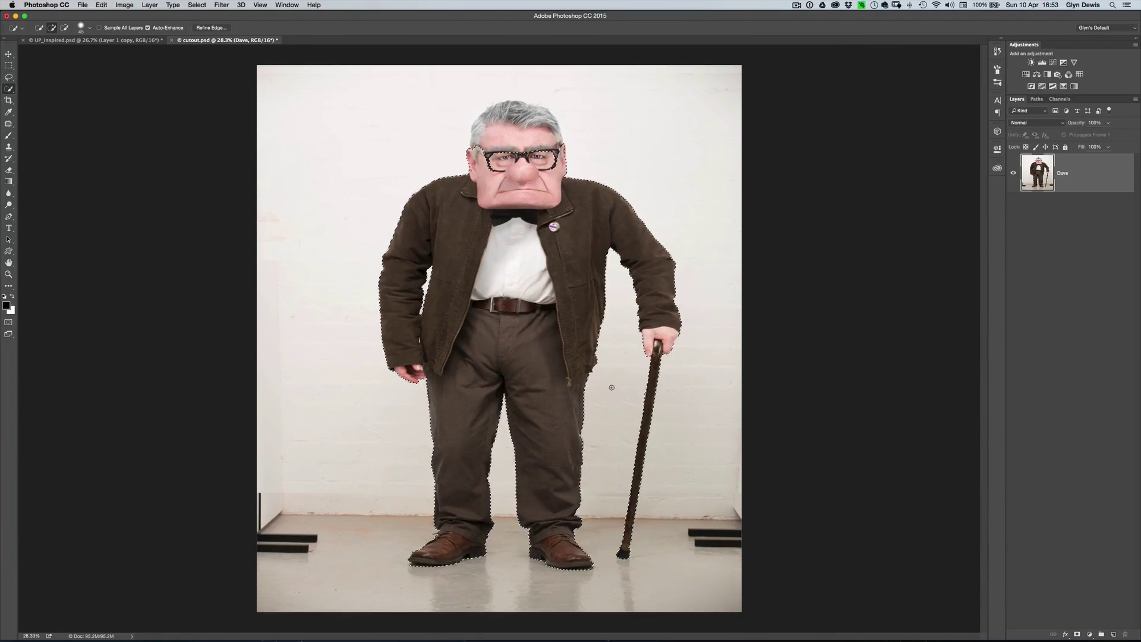
# - Show the selection as a Quick Mask and inspect its overlay along the jacket, trousers, shoes and walking stick
pyautogui.press('q')
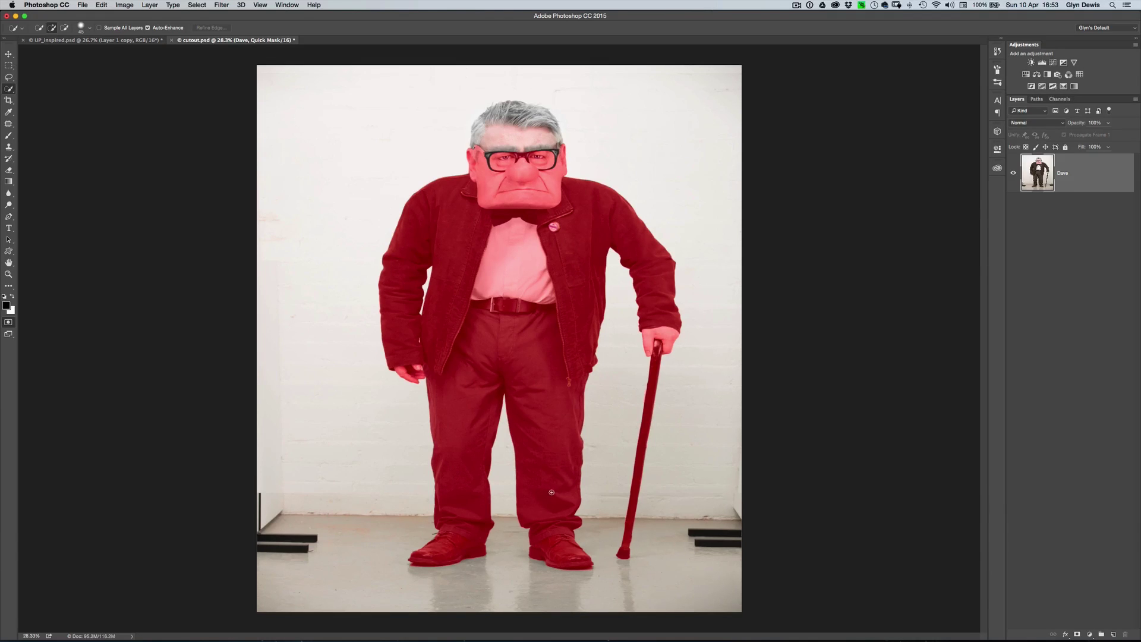
pyautogui.scroll(5, 656, 309)
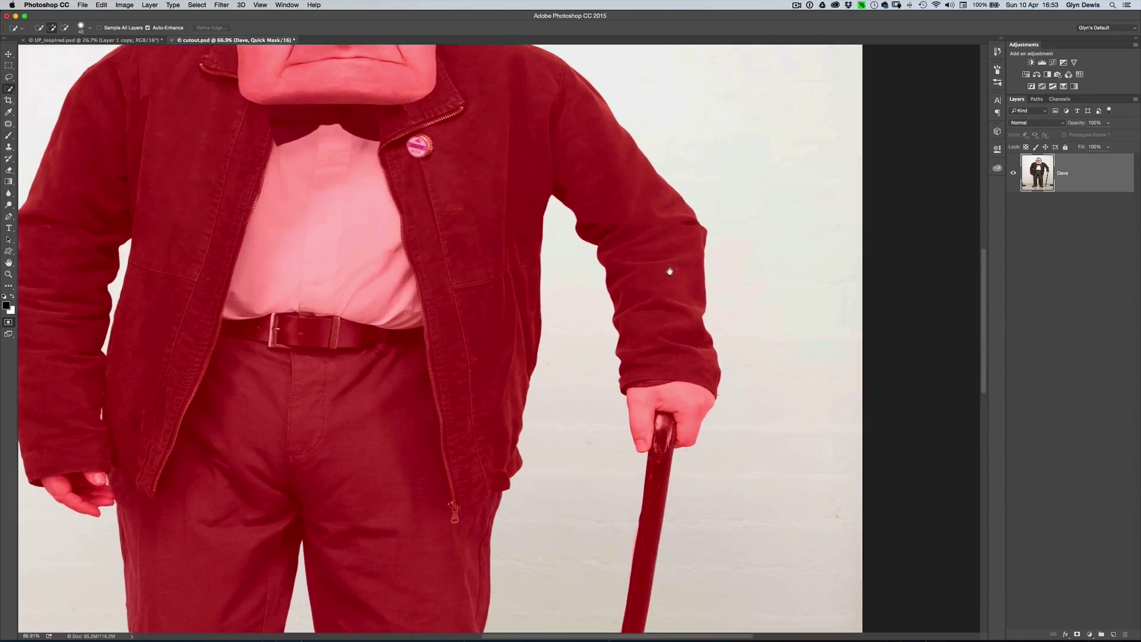
pyautogui.scroll(2, 683, 291)
pyautogui.hscroll(-2, 683, 292)
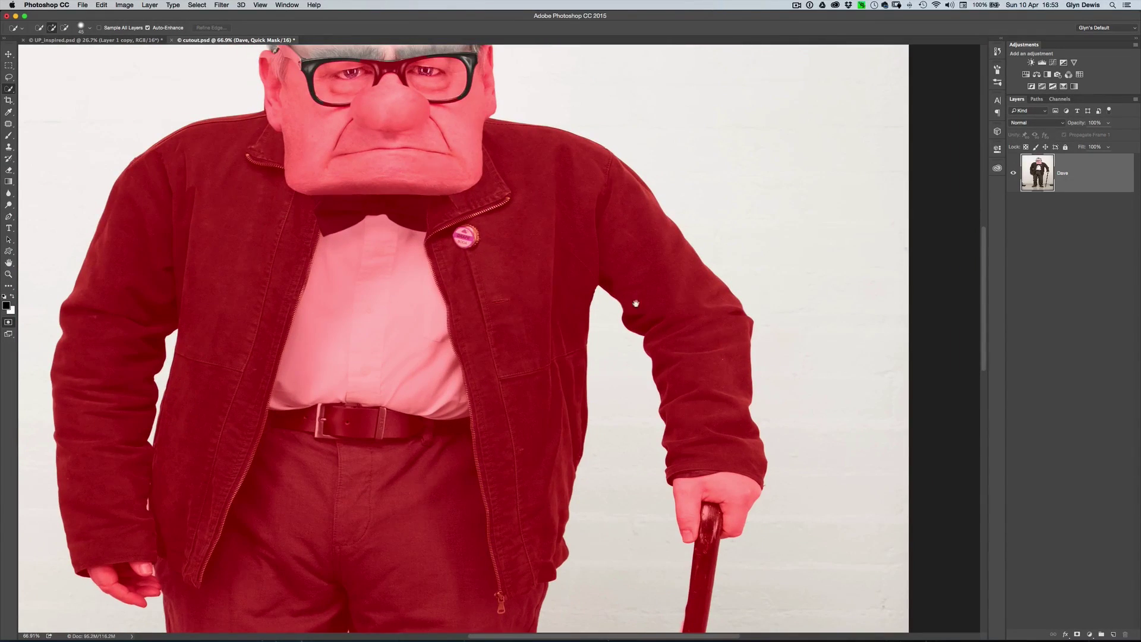
pyautogui.scroll(-2, 663, 291)
pyautogui.scroll(-8, 663, 290)
pyautogui.hscroll(-1, 665, 333)
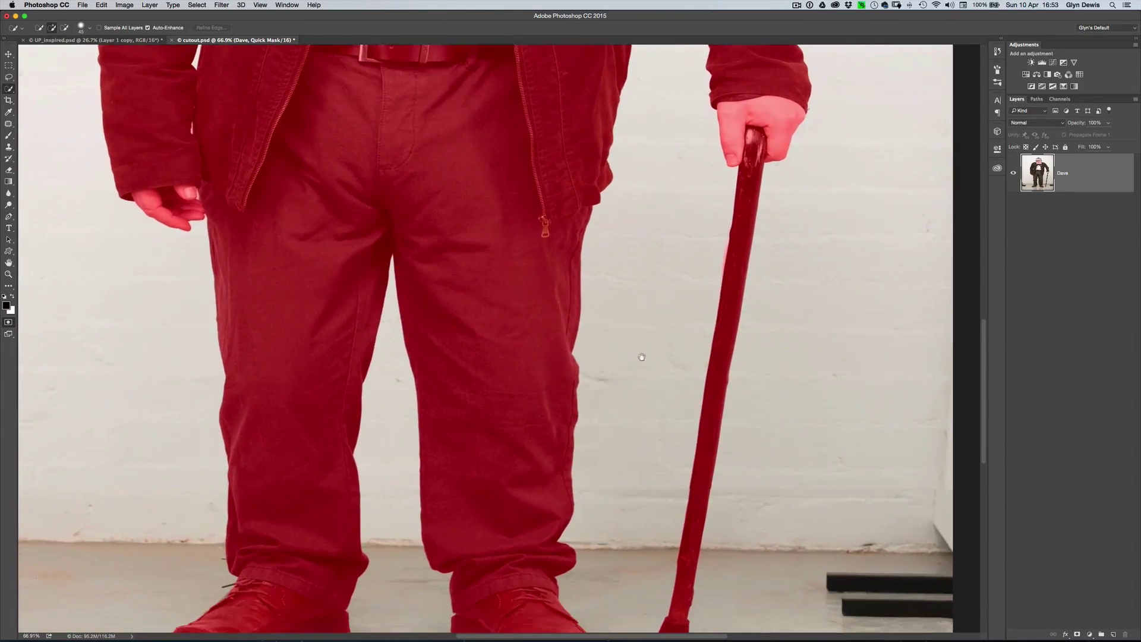
pyautogui.hscroll(-2, 612, 416)
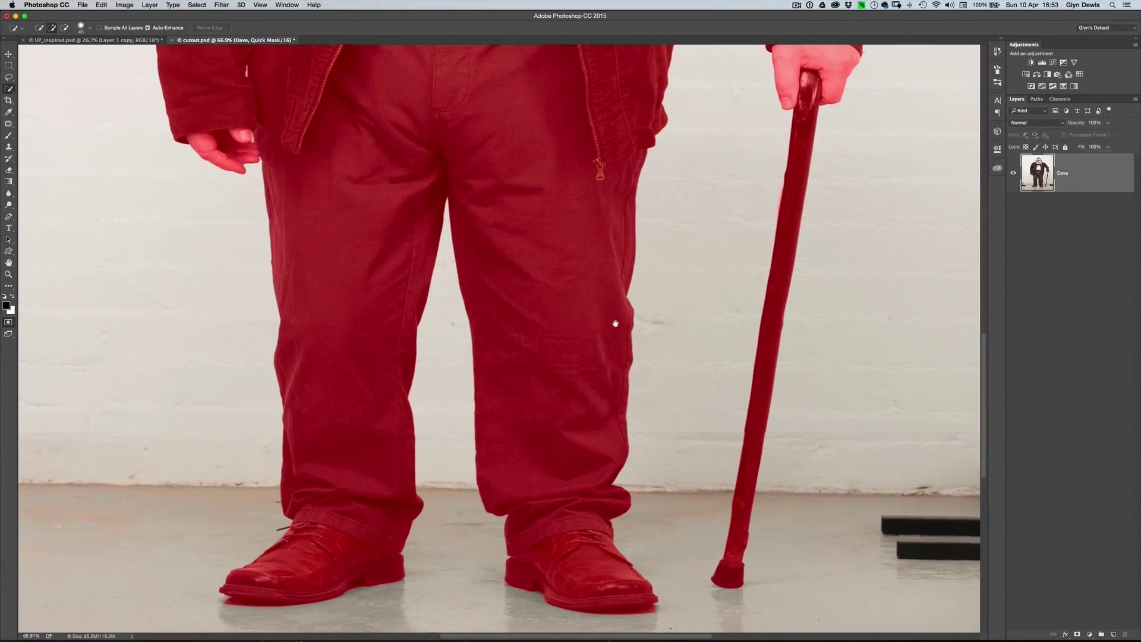
pyautogui.scroll(3, 615, 356)
pyautogui.scroll(3, 612, 382)
pyautogui.hscroll(2, 613, 382)
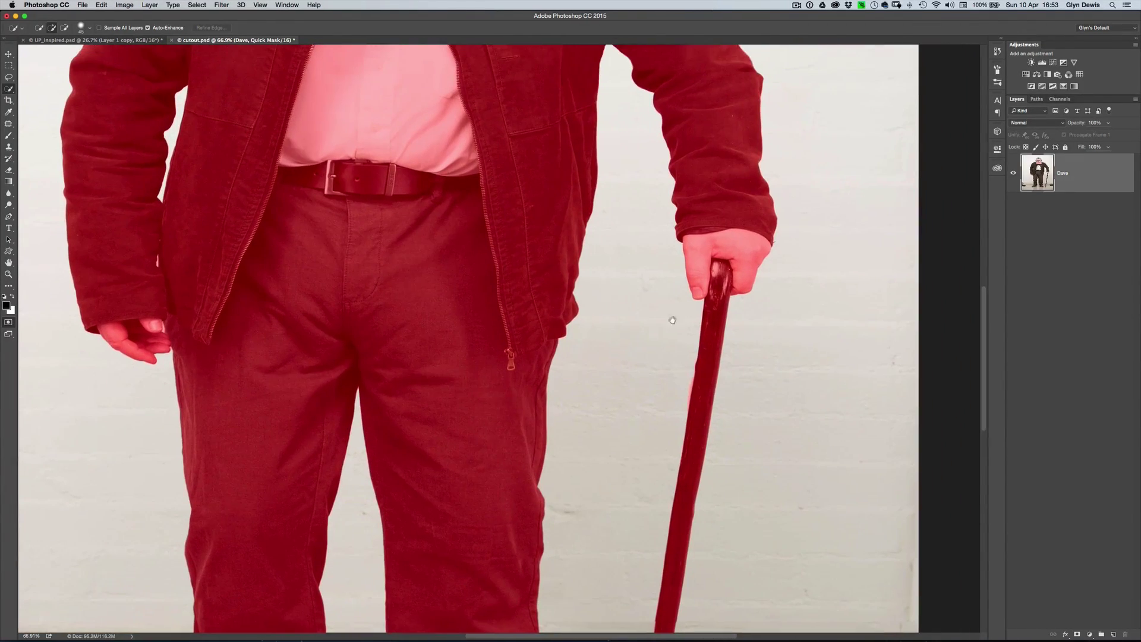
# - Paint with a white brush to remove the mask spill along the edge of the walking stick below the hand
pyautogui.moveTo(680, 446); pyautogui.dragTo(677, 391)
pyautogui.scroll(3, 687, 353)
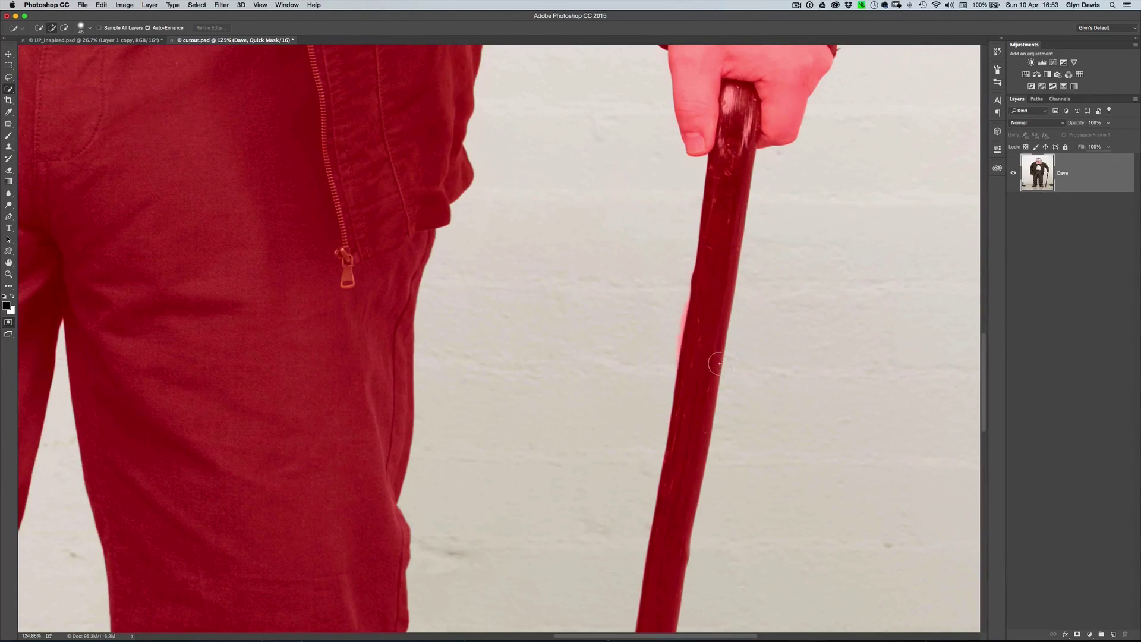
pyautogui.press('b')
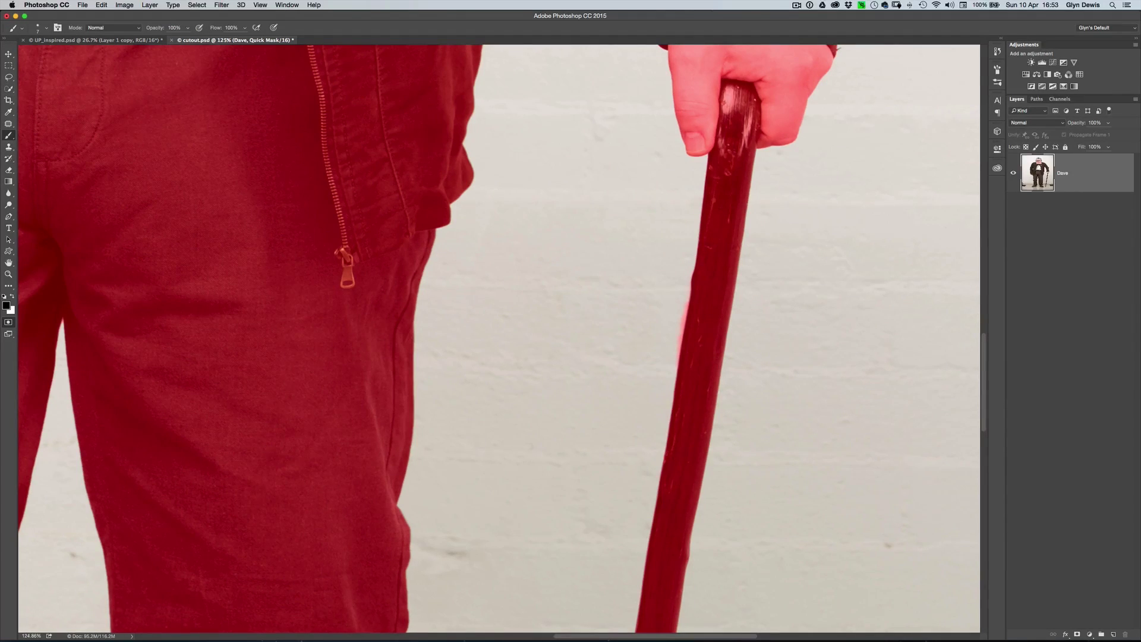
pyautogui.press('x')
pyautogui.press(']')
pyautogui.moveTo(679, 307); pyautogui.dragTo(667, 387)
# - Examine the mask edges down the walking stick, along both trouser legs and around the shoes
pyautogui.scroll(-5, 595, 505)
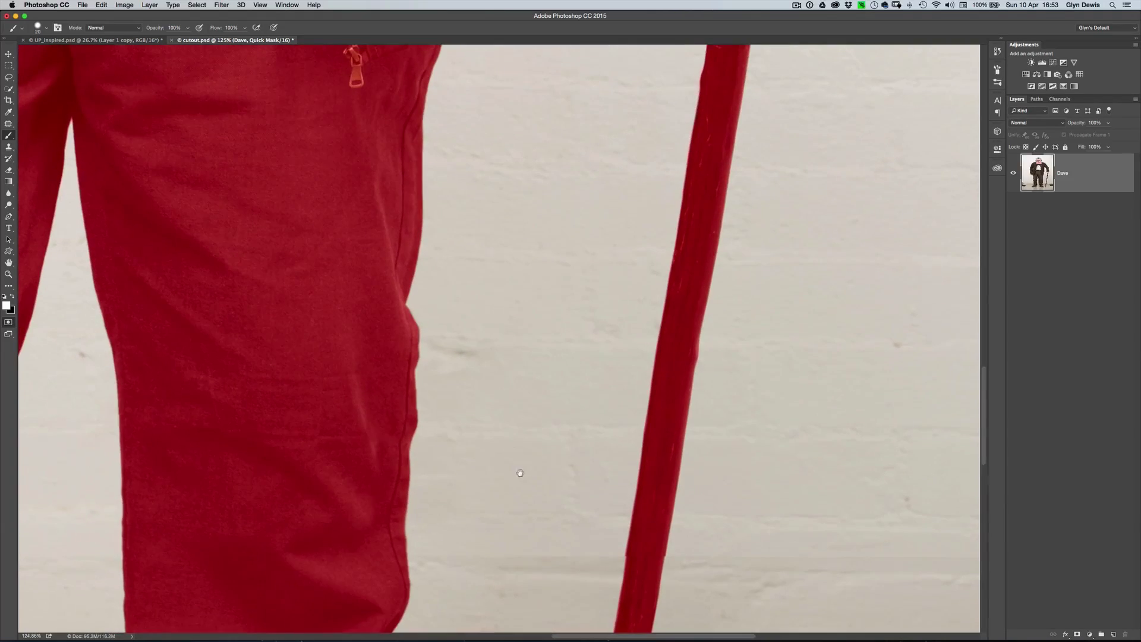
pyautogui.scroll(-8, 520, 472)
pyautogui.hscroll(-6, 520, 472)
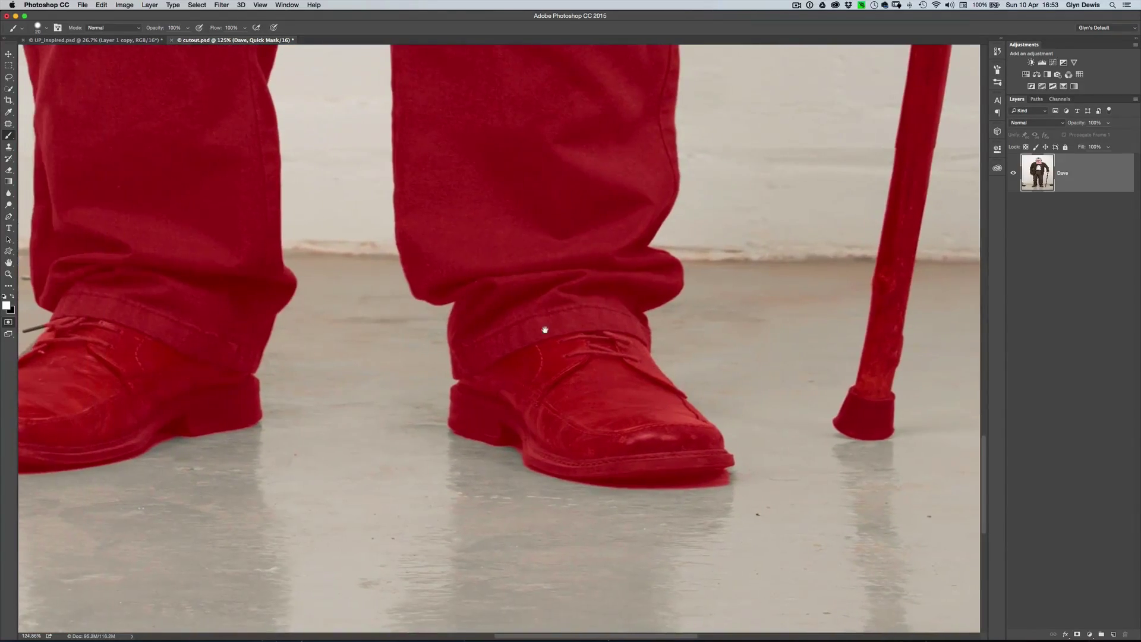
pyautogui.scroll(8, 545, 329)
pyautogui.hscroll(-5, 545, 329)
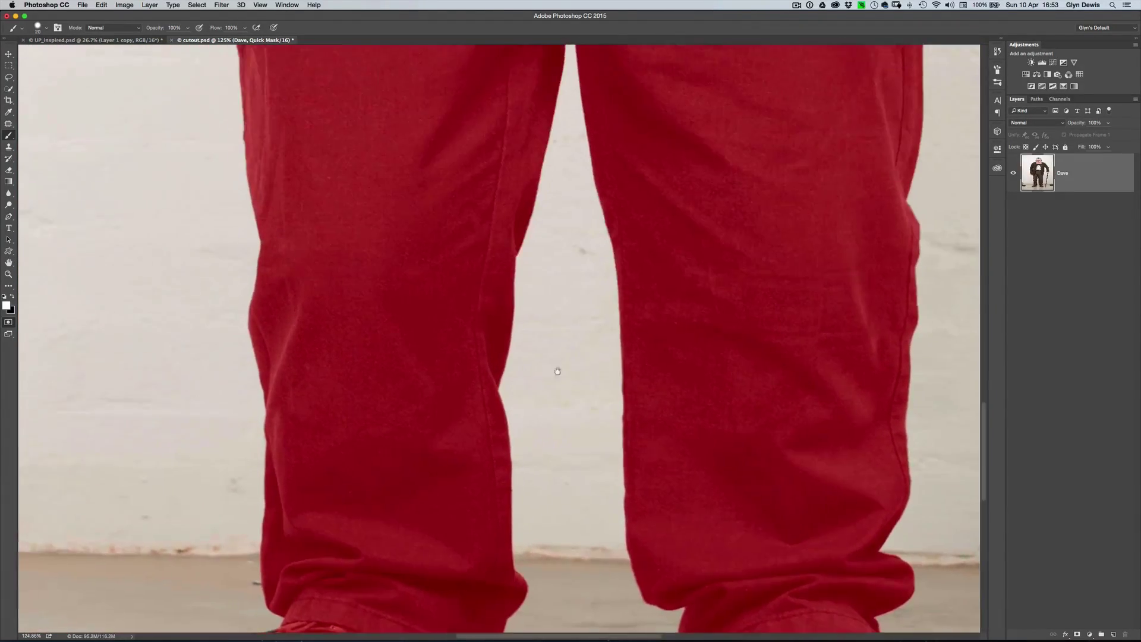
pyautogui.scroll(3, 557, 372)
pyautogui.scroll(-8, 552, 331)
pyautogui.hscroll(-3, 553, 331)
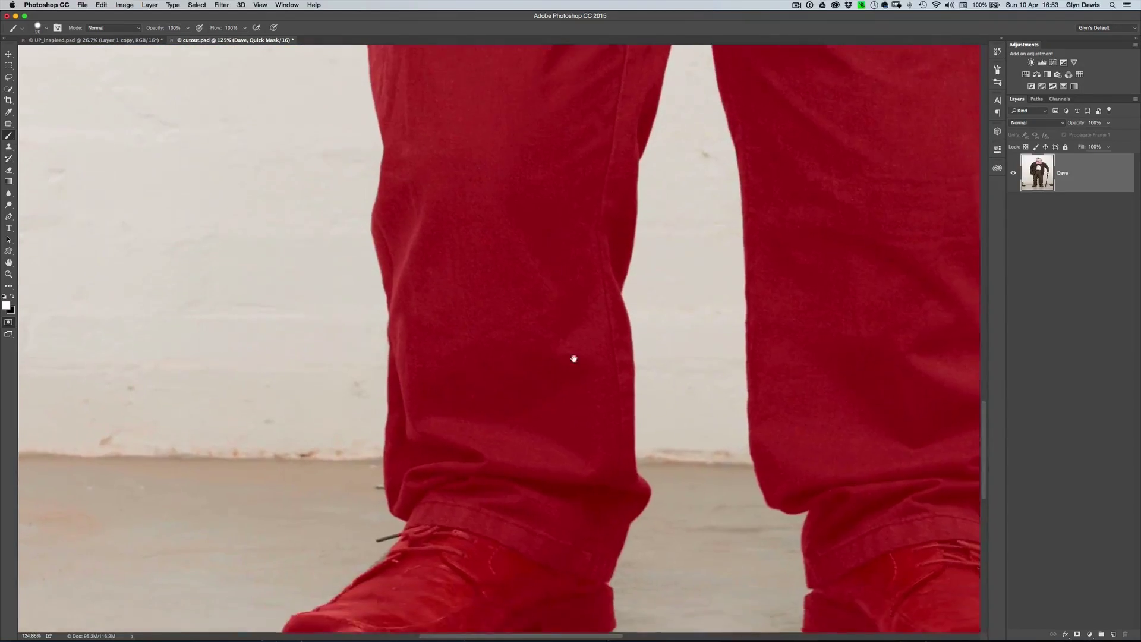
pyautogui.scroll(-6, 583, 273)
pyautogui.hscroll(-4, 583, 273)
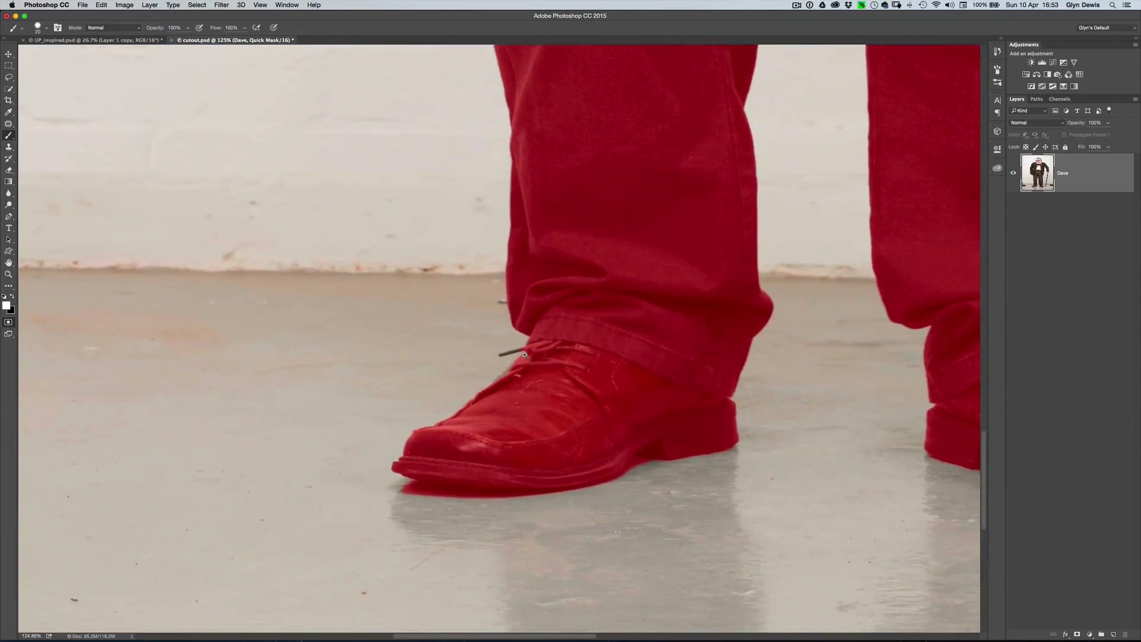
# - Paint the missing upper edge of the shoe and its lace tip into the mask with a small black brush
pyautogui.scroll(4, 524, 355)
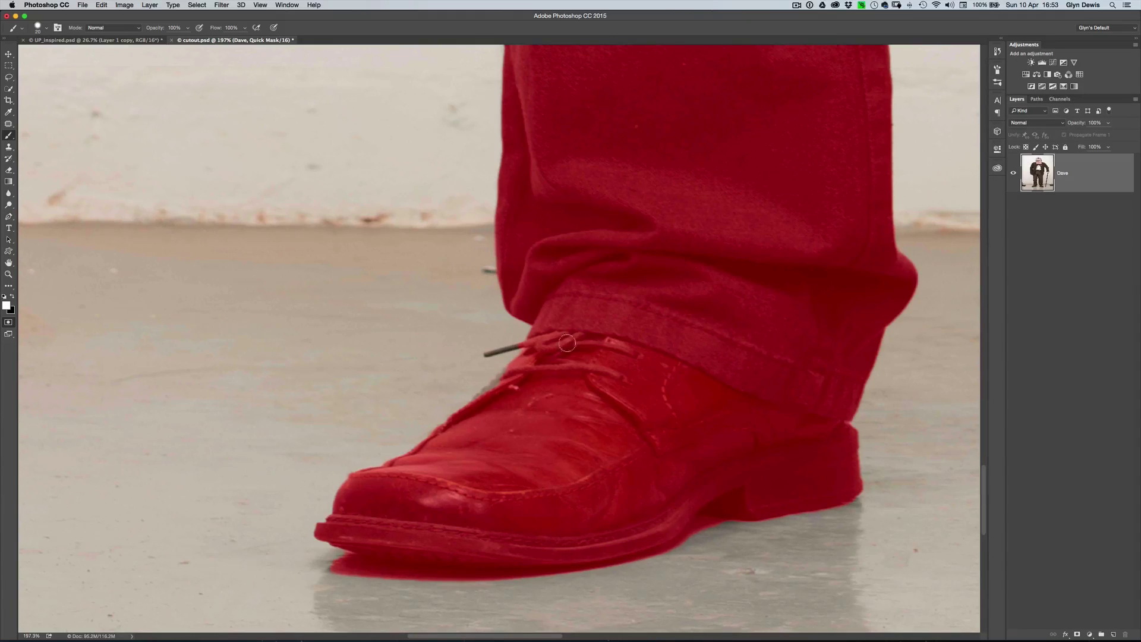
pyautogui.press('x')
pyautogui.press('[')
pyautogui.moveTo(492, 392)
pyautogui.mouseDown()
pyautogui.moveTo(483, 399)
pyautogui.moveTo(511, 375)
pyautogui.moveTo(487, 394)
pyautogui.mouseUp()
pyautogui.press('[')
pyautogui.press('[')
pyautogui.press('[')
pyautogui.press('x')
# - Paint with a small white brush to remove the mask spill from the gap between the thumb and the trousers
pyautogui.scroll(-8, 597, 233)
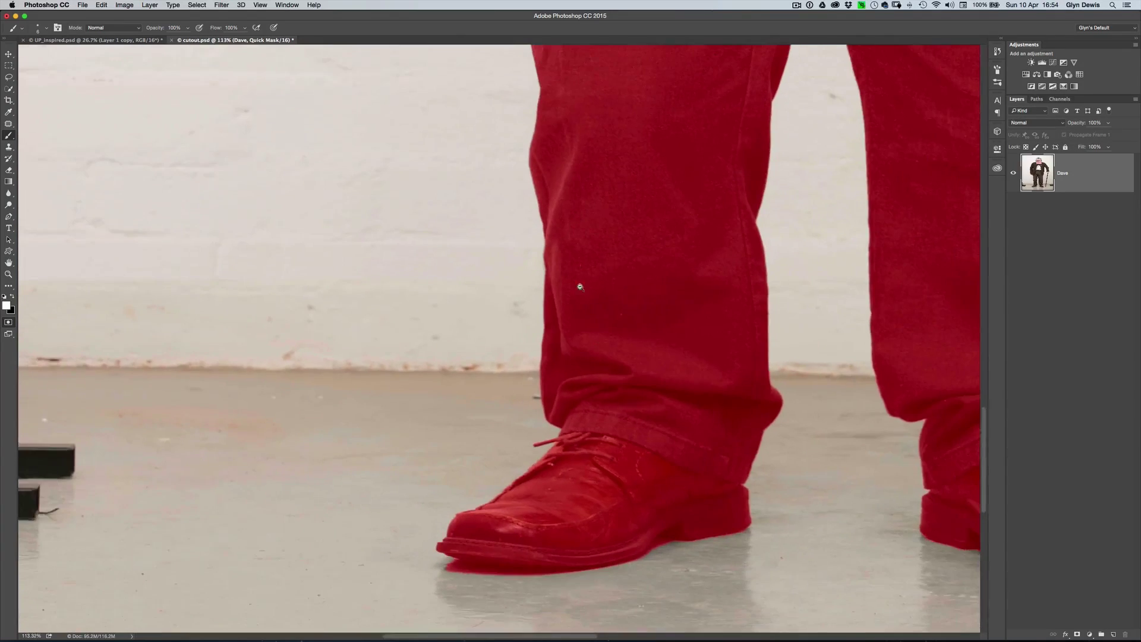
pyautogui.scroll(3, 581, 288)
pyautogui.scroll(10, 570, 321)
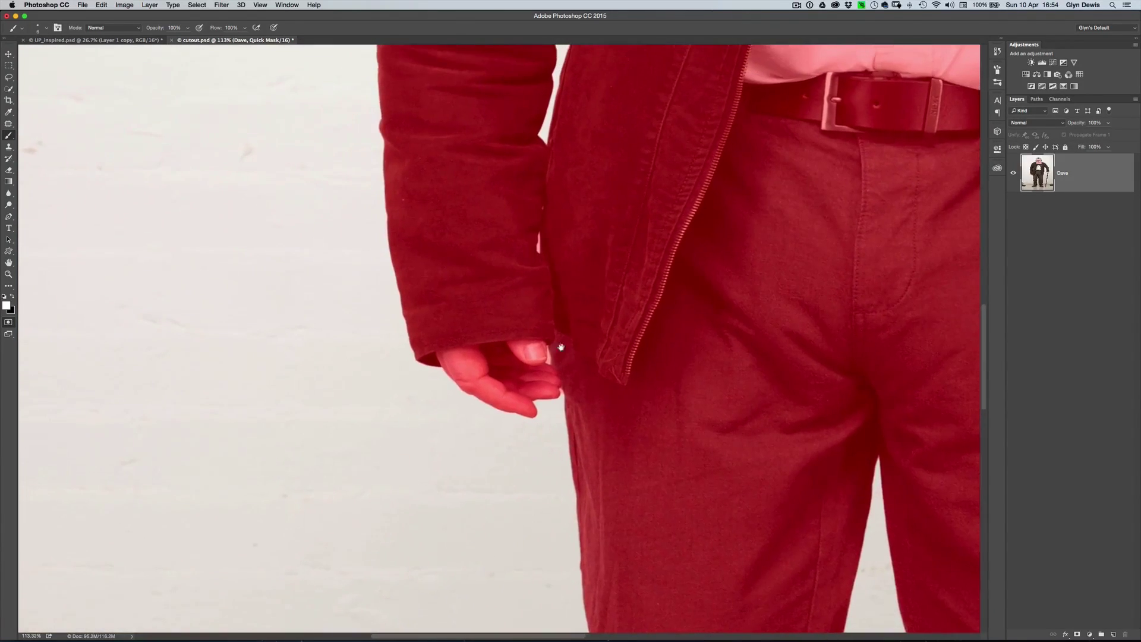
pyautogui.keyDown('super'); pyautogui.click(562, 344); pyautogui.keyUp('super')
pyautogui.keyDown('super'); pyautogui.click(566, 341); pyautogui.keyUp('super')
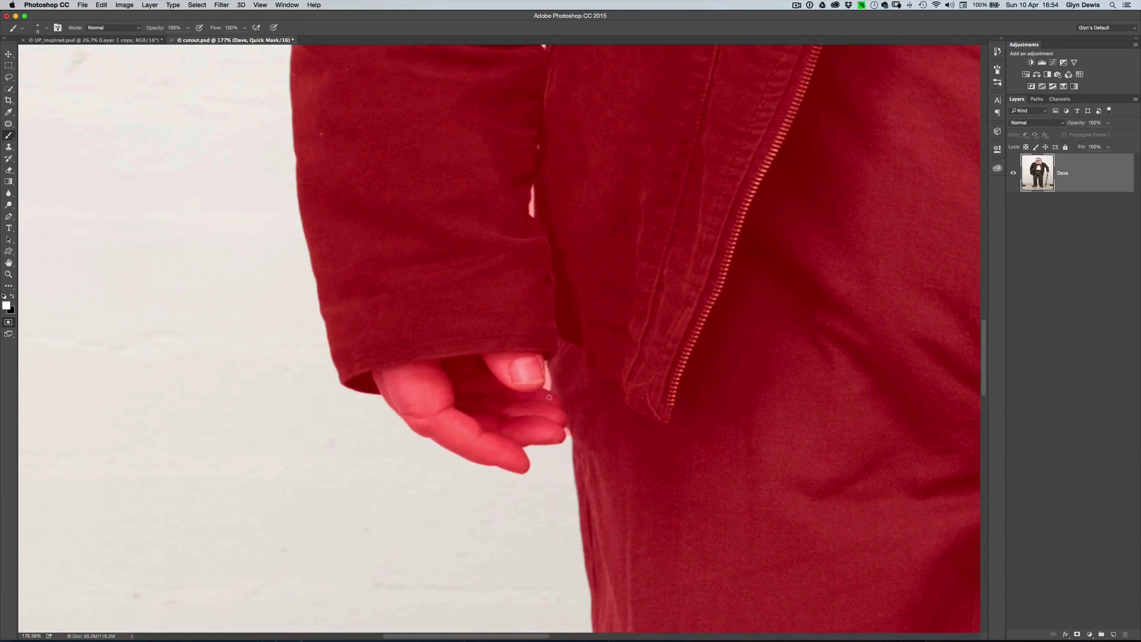
pyautogui.press('x')
pyautogui.press('x')
pyautogui.scroll(1, 538, 371)
pyautogui.press('x')
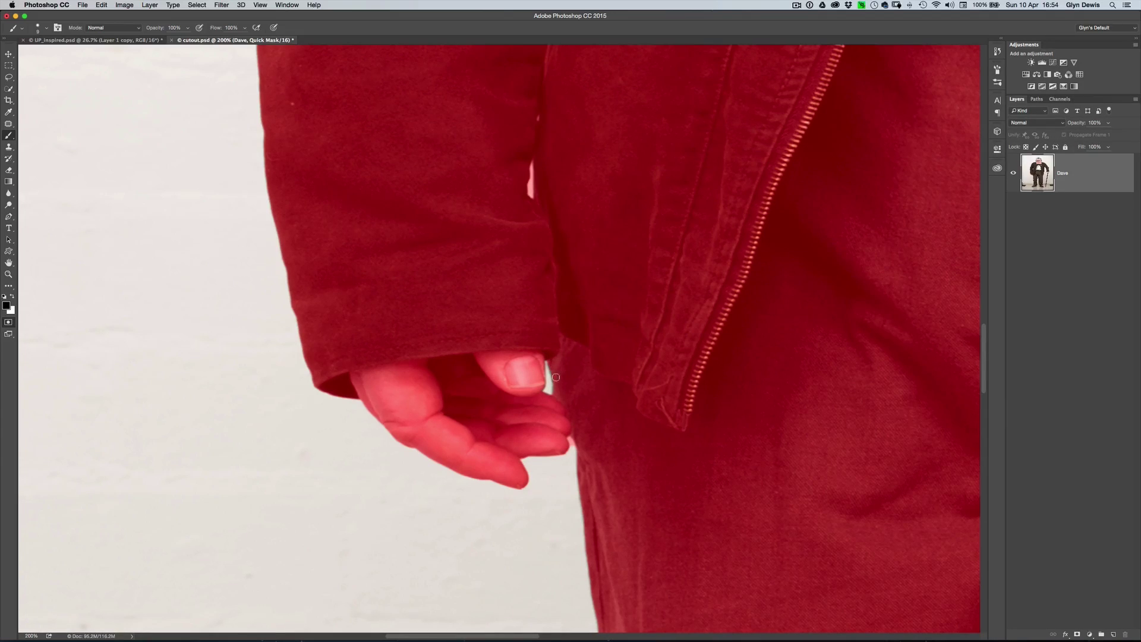
pyautogui.moveTo(530, 342); pyautogui.dragTo(531, 351)
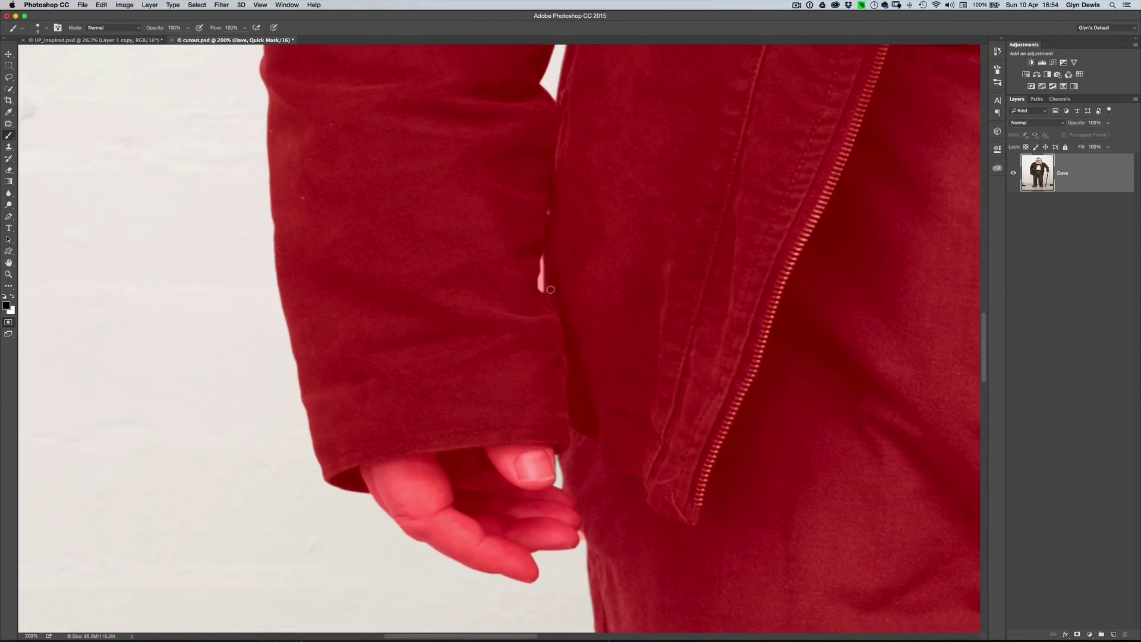
# - Paint white over the mask spill in the narrow gap between the jacket sleeve and the jacket body
pyautogui.press('x')
pyautogui.moveTo(540, 257); pyautogui.dragTo(541, 293)
pyautogui.press('x')
pyautogui.scroll(-5, 565, 301)
pyautogui.scroll(3, 565, 301)
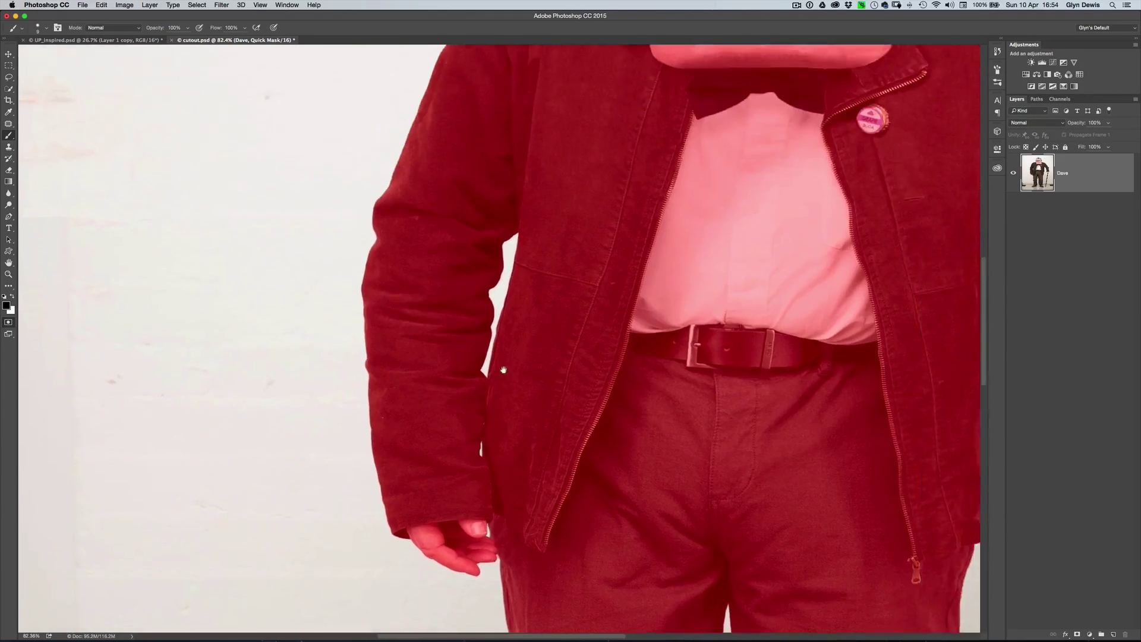
# - Convert the finished Quick Mask back to a selection and save it as a new channel named "body"
pyautogui.moveTo(579, 169); pyautogui.dragTo(496, 381)
pyautogui.scroll(-2, 573, 369)
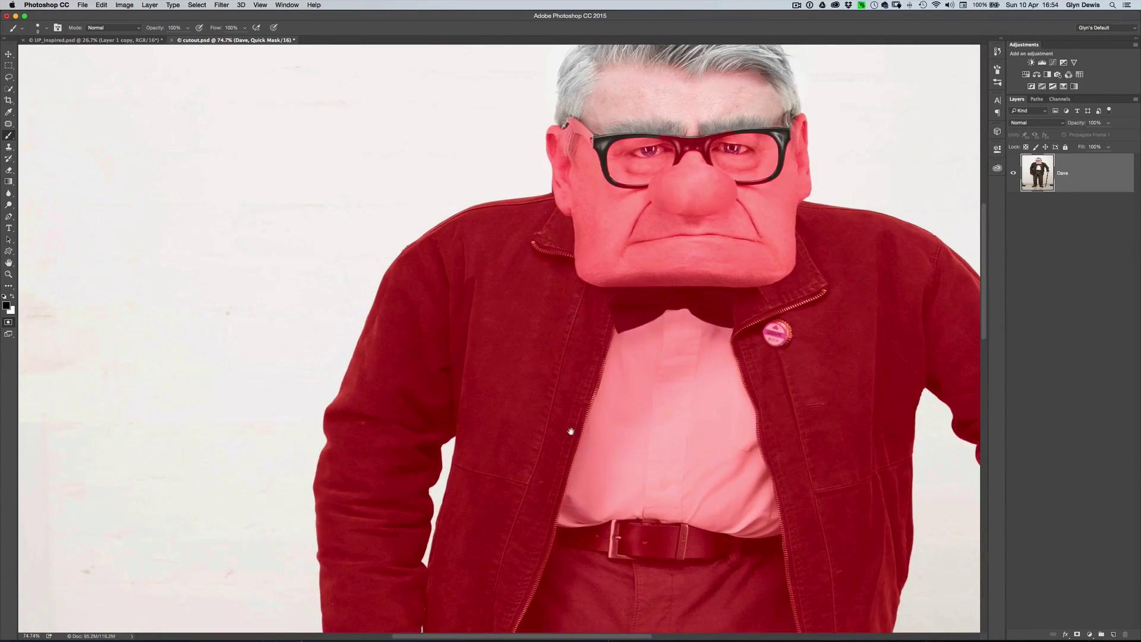
pyautogui.moveTo(570, 432); pyautogui.dragTo(551, 401)
pyautogui.hotkey('ctrl', '0')
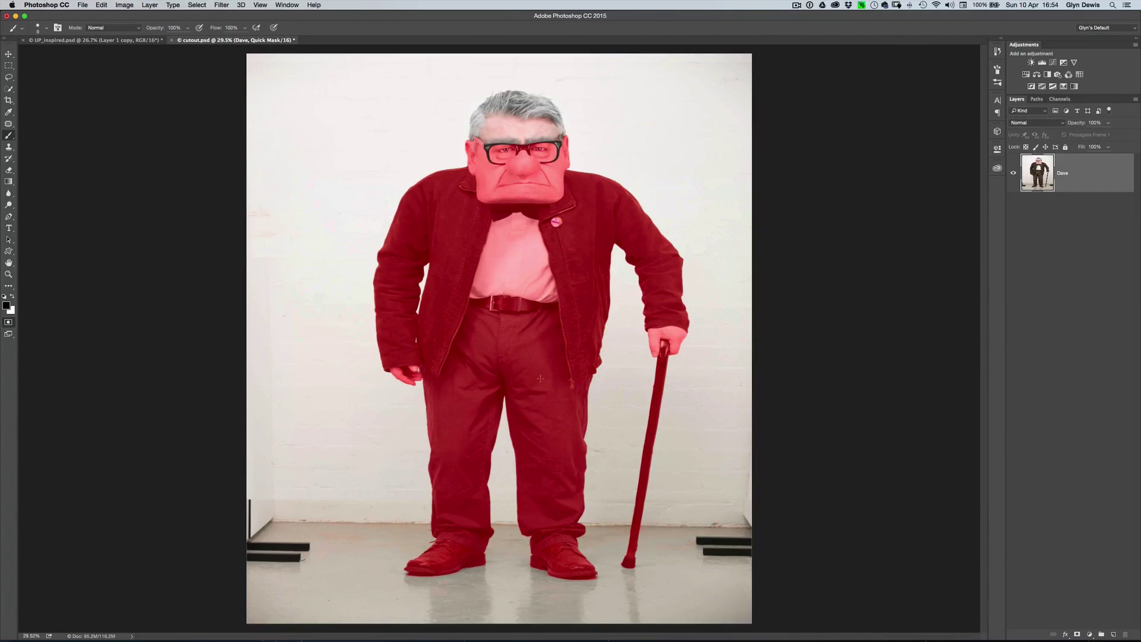
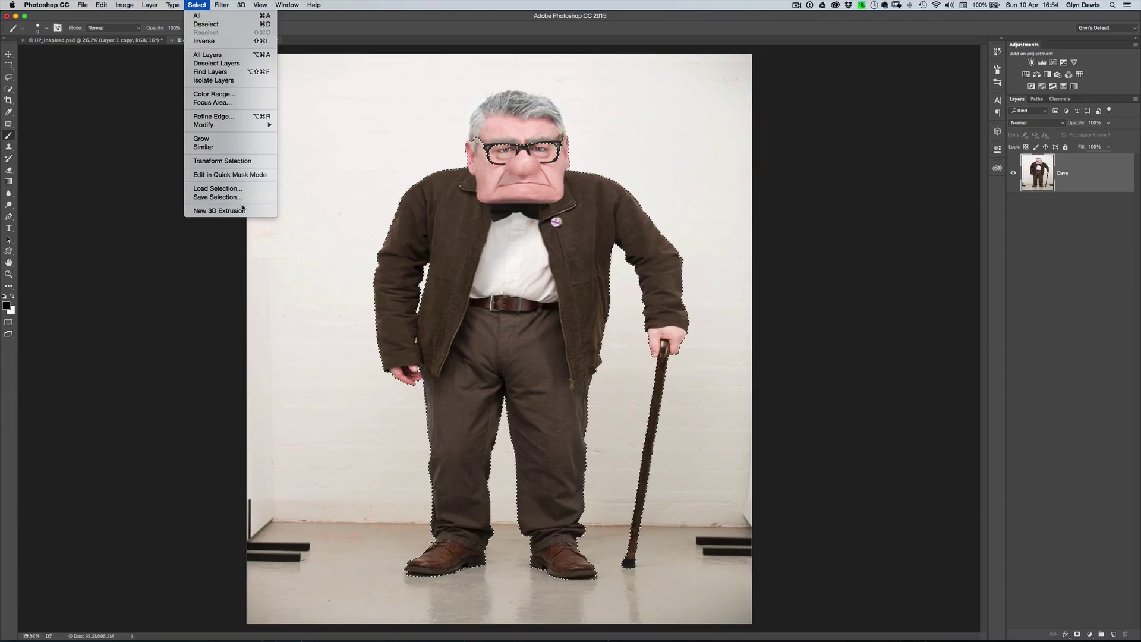
pyautogui.click(233, 200)
pyautogui.write('bod')
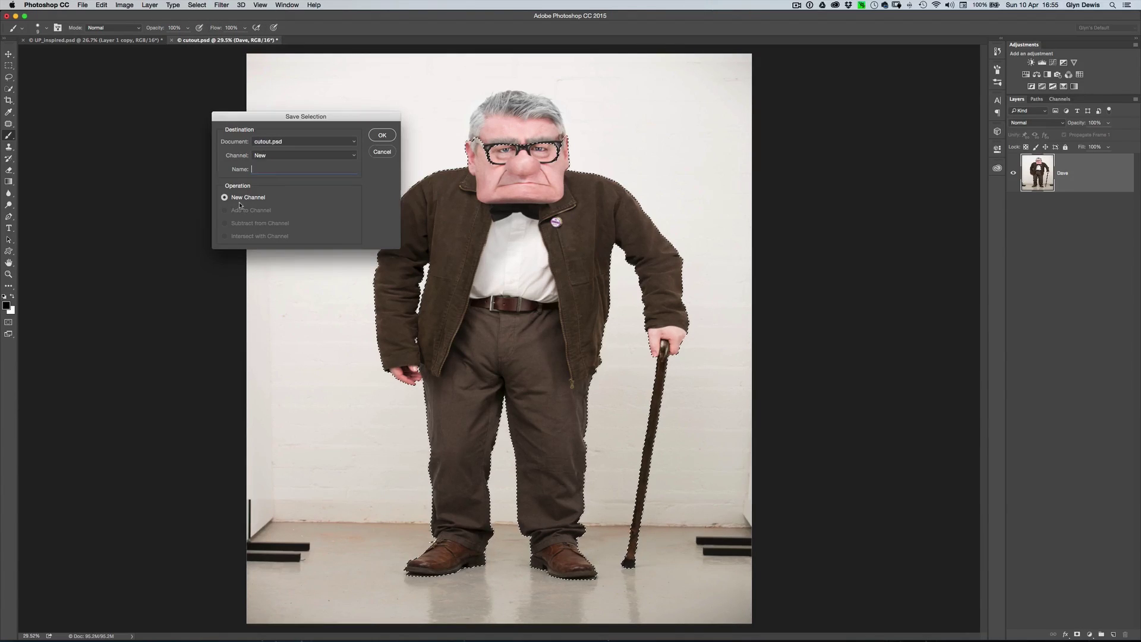
pyautogui.write('y')
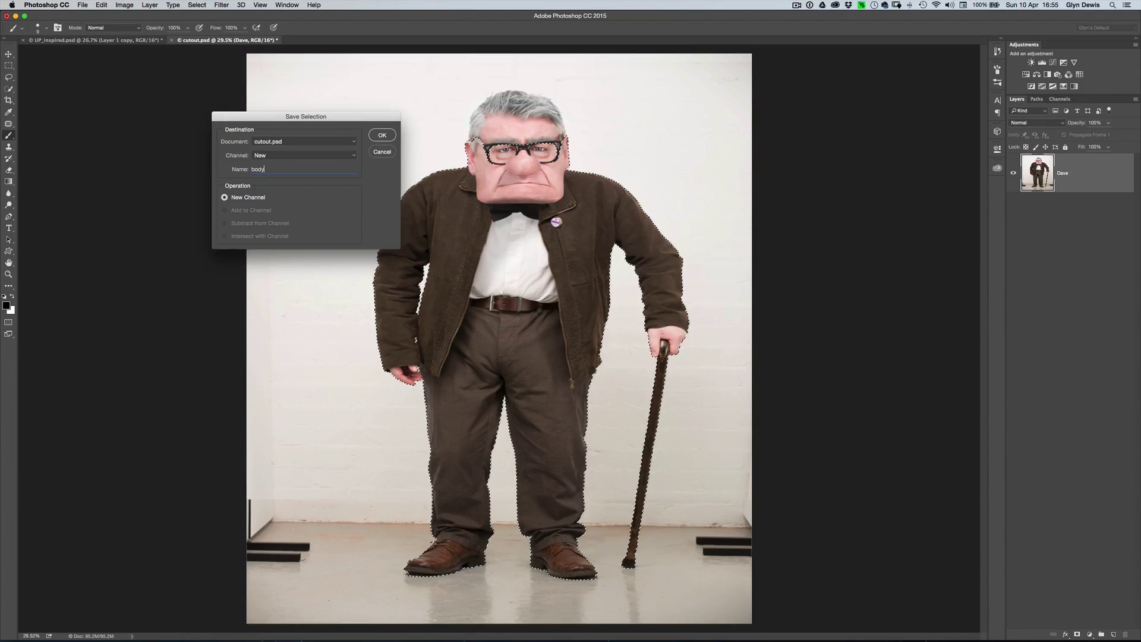
pyautogui.click(383, 135)
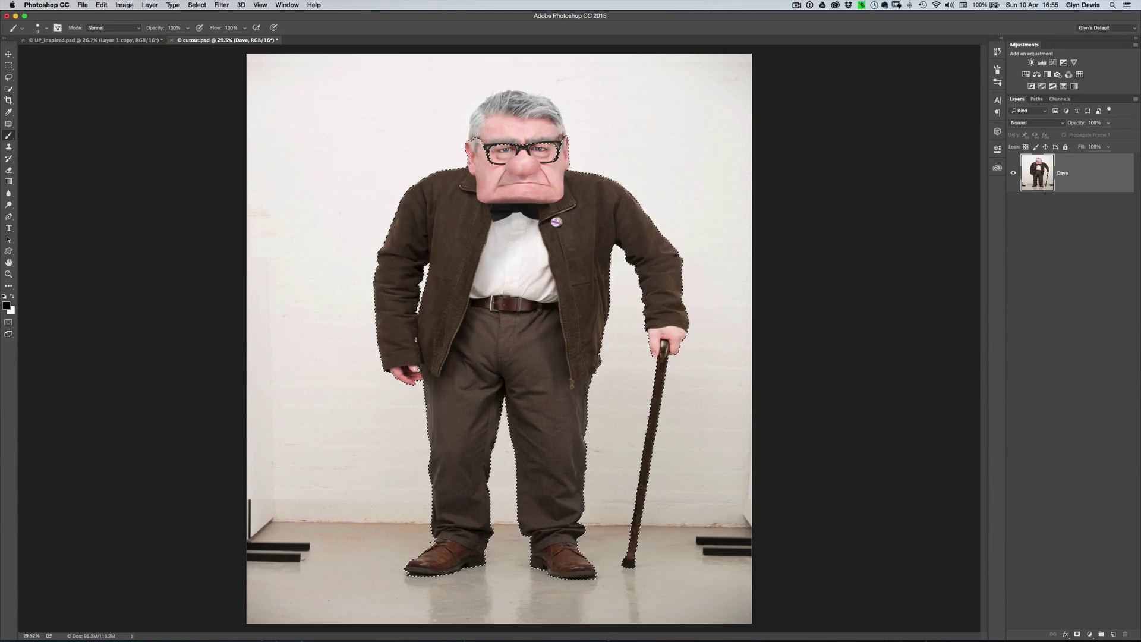
# - Deselect the body and make a Quick Selection of the man's whole head, including hair, ears and chin
pyautogui.click(196, 6)
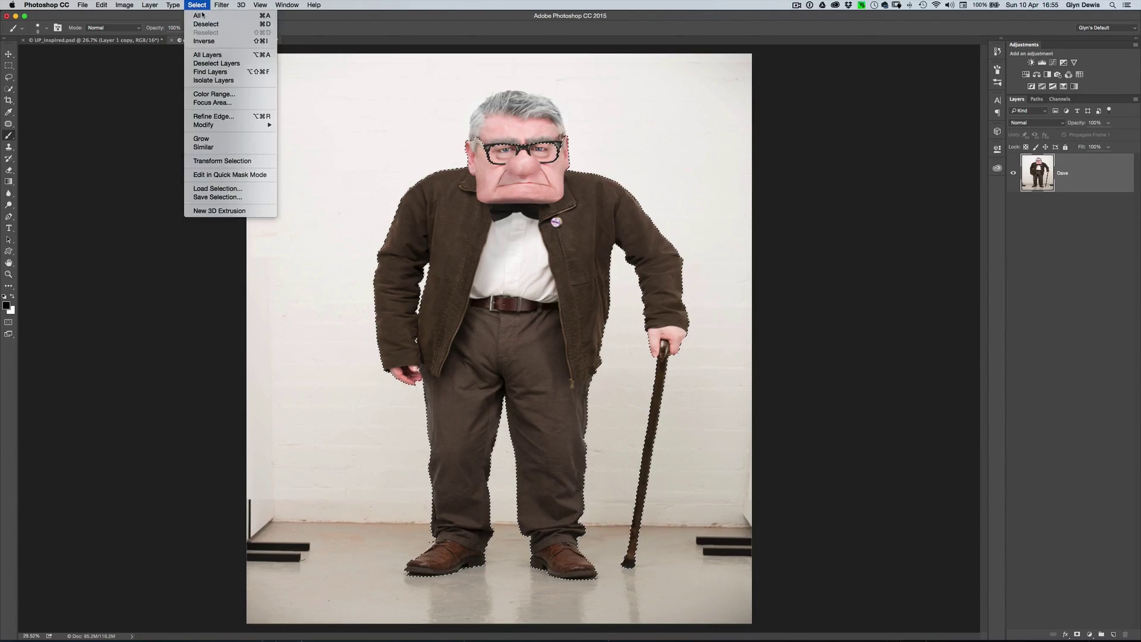
pyautogui.press('super+d')
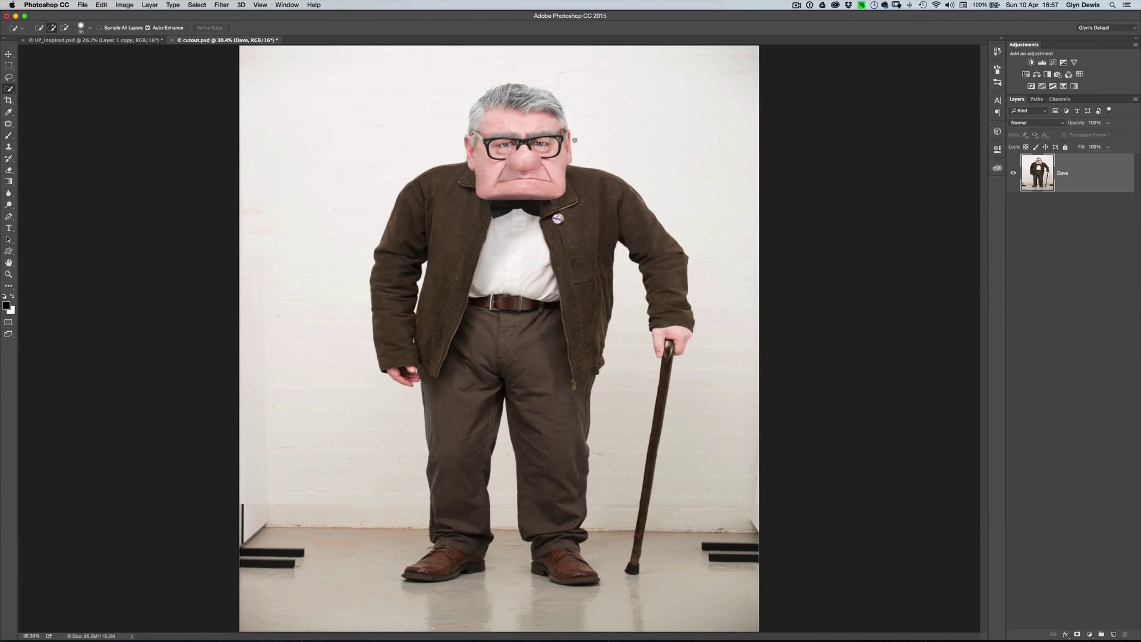
pyautogui.scroll(5, 533, 103)
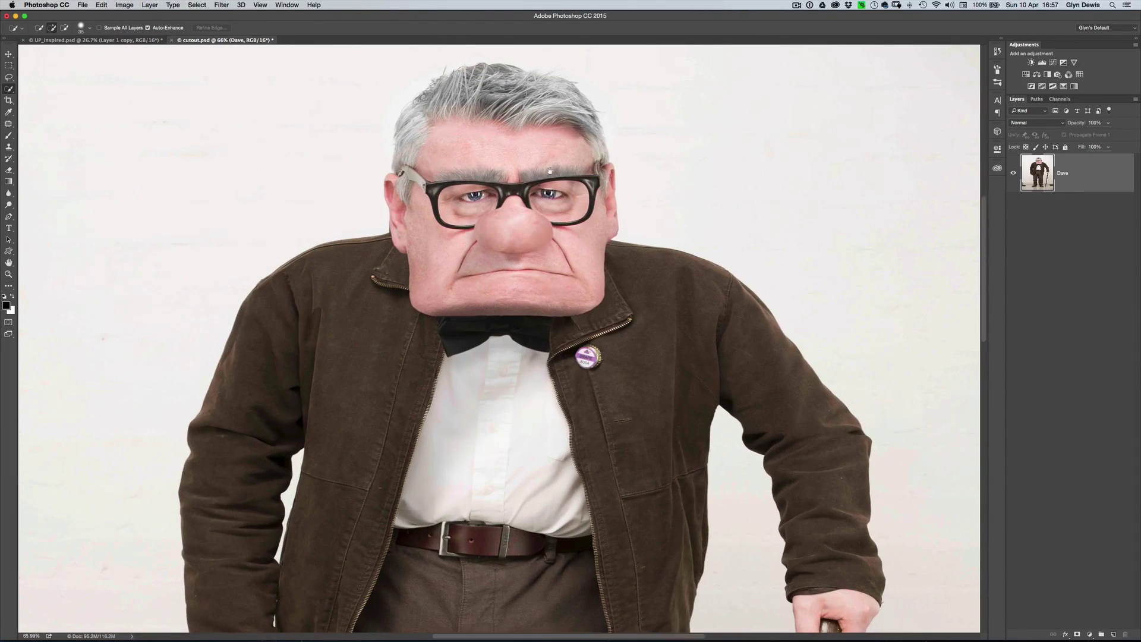
pyautogui.scroll(2, 559, 212)
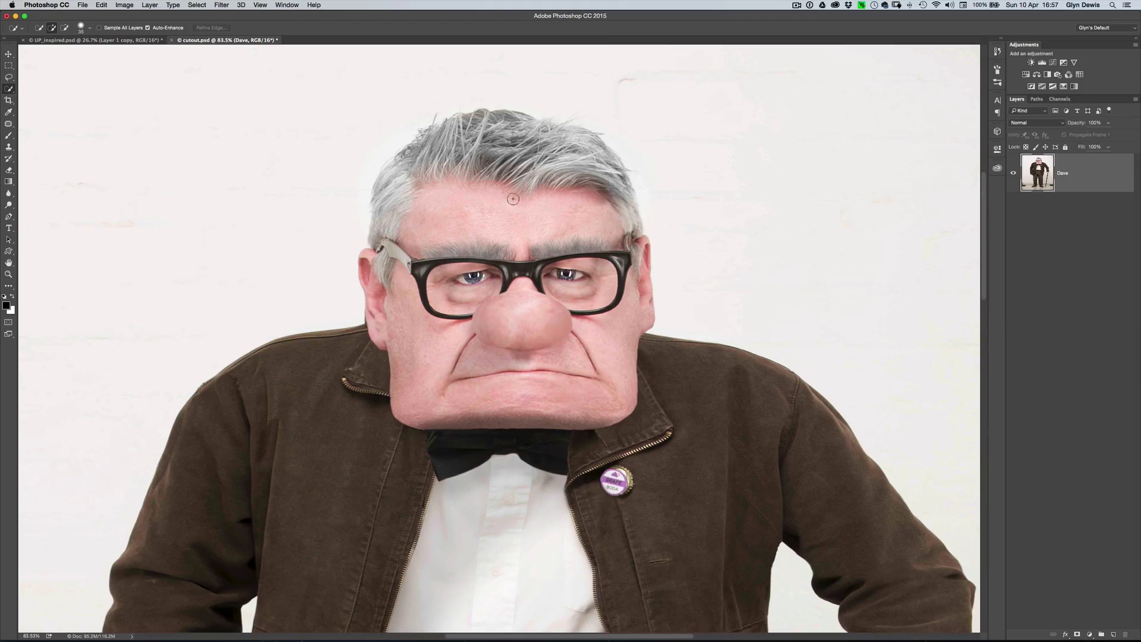
pyautogui.moveTo(485, 143)
pyautogui.mouseDown()
pyautogui.moveTo(589, 196)
pyautogui.moveTo(613, 300)
pyautogui.moveTo(635, 255)
pyautogui.moveTo(637, 301)
pyautogui.moveTo(619, 323)
pyautogui.moveTo(464, 332)
pyautogui.moveTo(407, 313)
pyautogui.mouseUp()
pyautogui.moveTo(575, 159); pyautogui.dragTo(579, 178)
# - Examine the head selection's edge closely along the hair on both sides of the head
pyautogui.scroll(2, 491, 147)
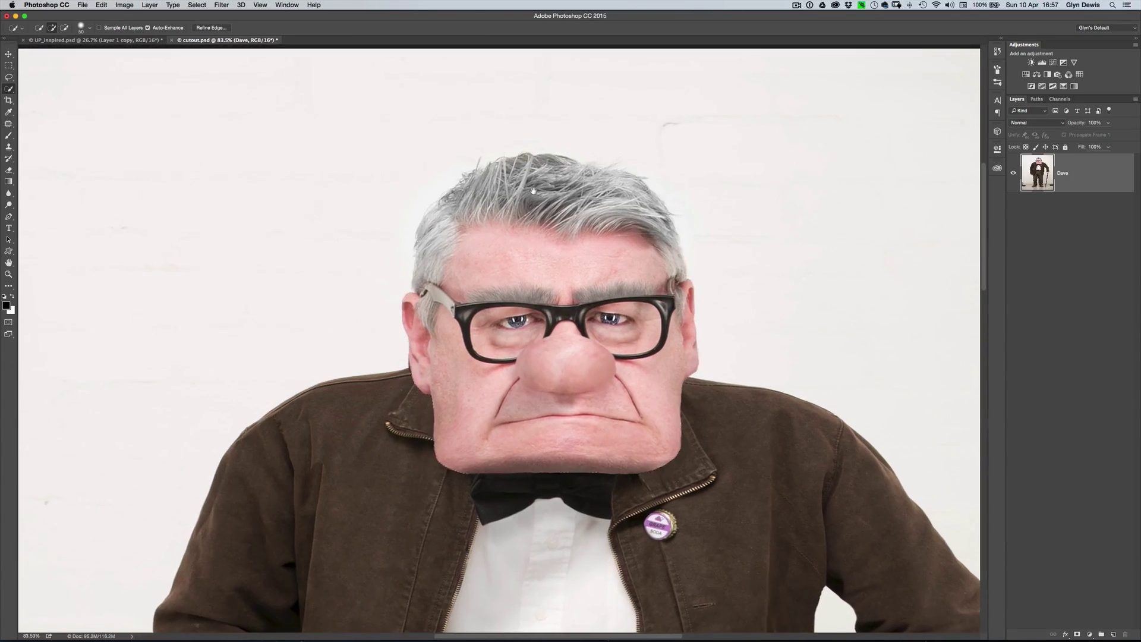
pyautogui.scroll(2, 475, 191)
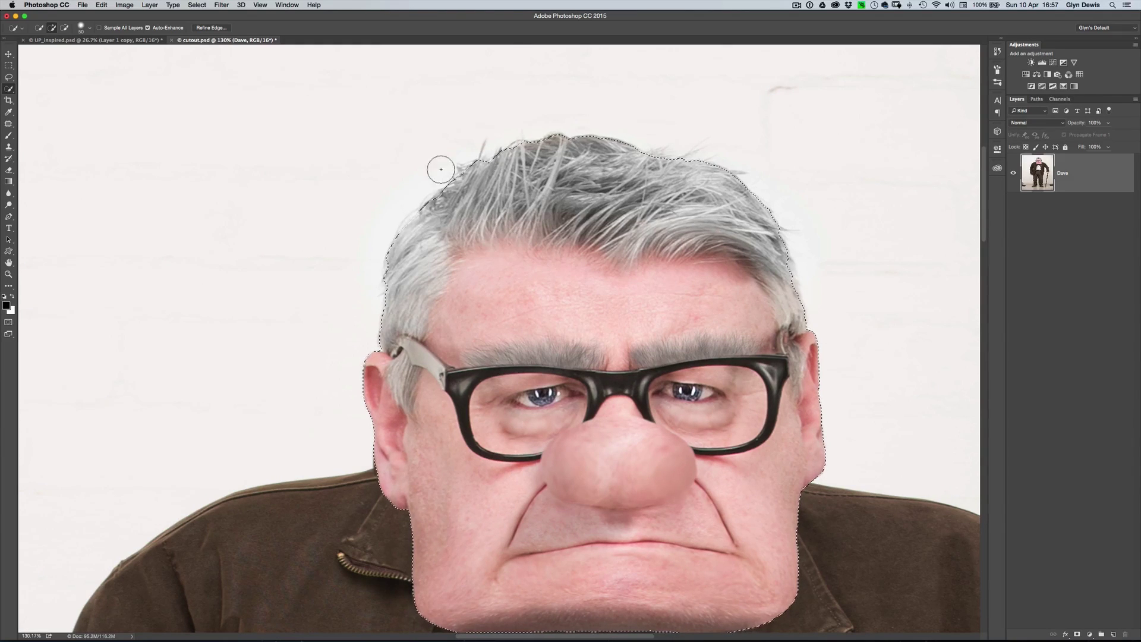
pyautogui.scroll(2, 481, 195)
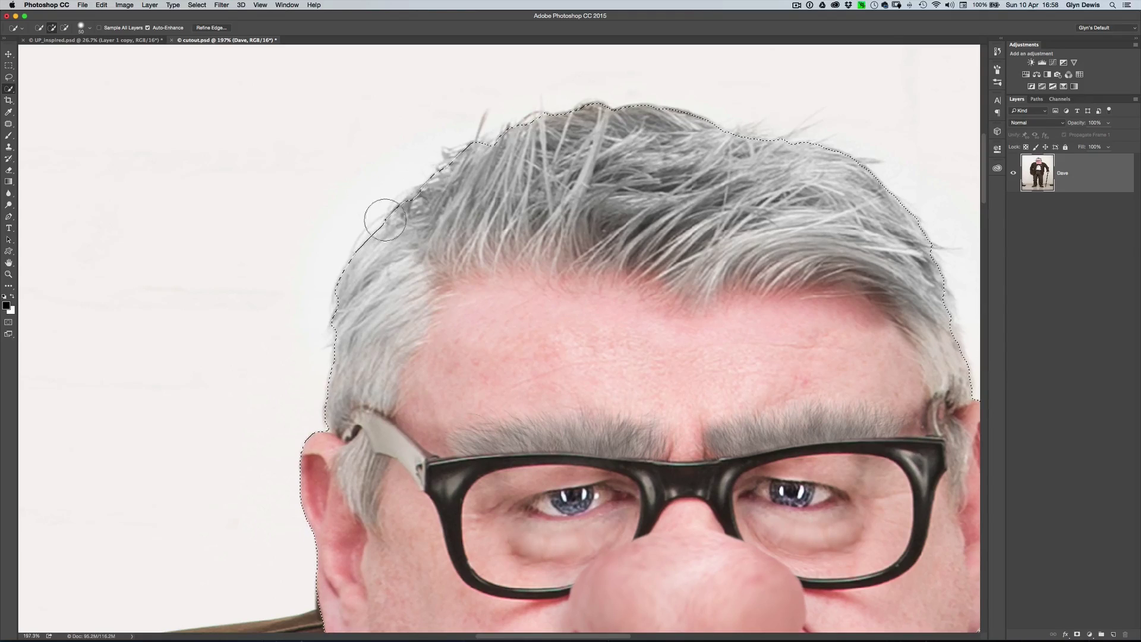
pyautogui.moveTo(381, 145); pyautogui.dragTo(459, 274)
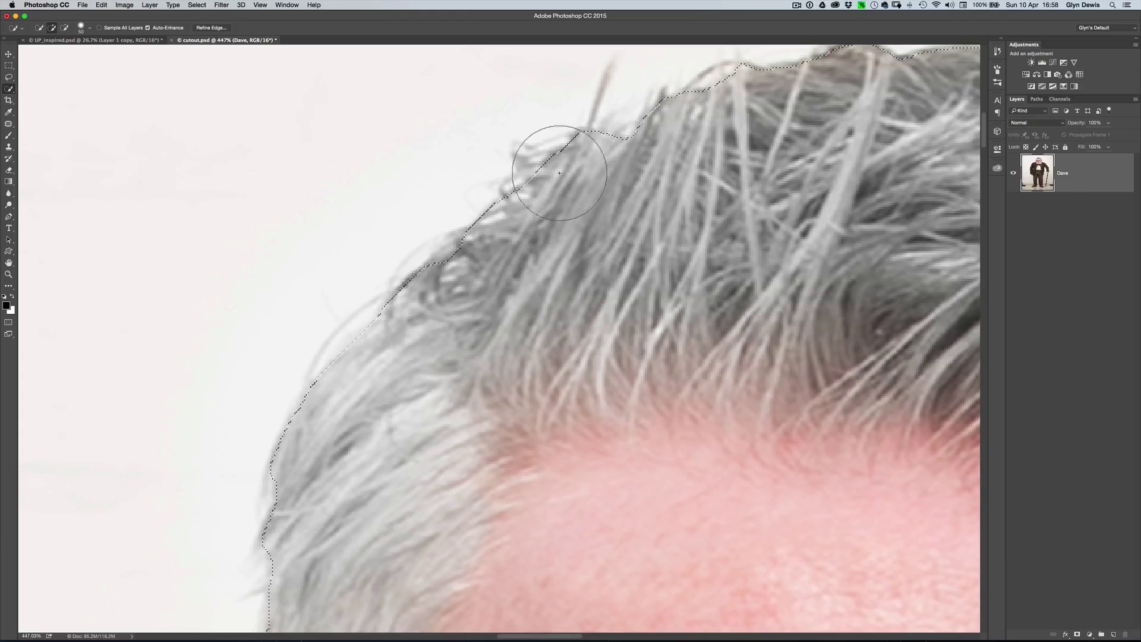
pyautogui.scroll(-5, 473, 246)
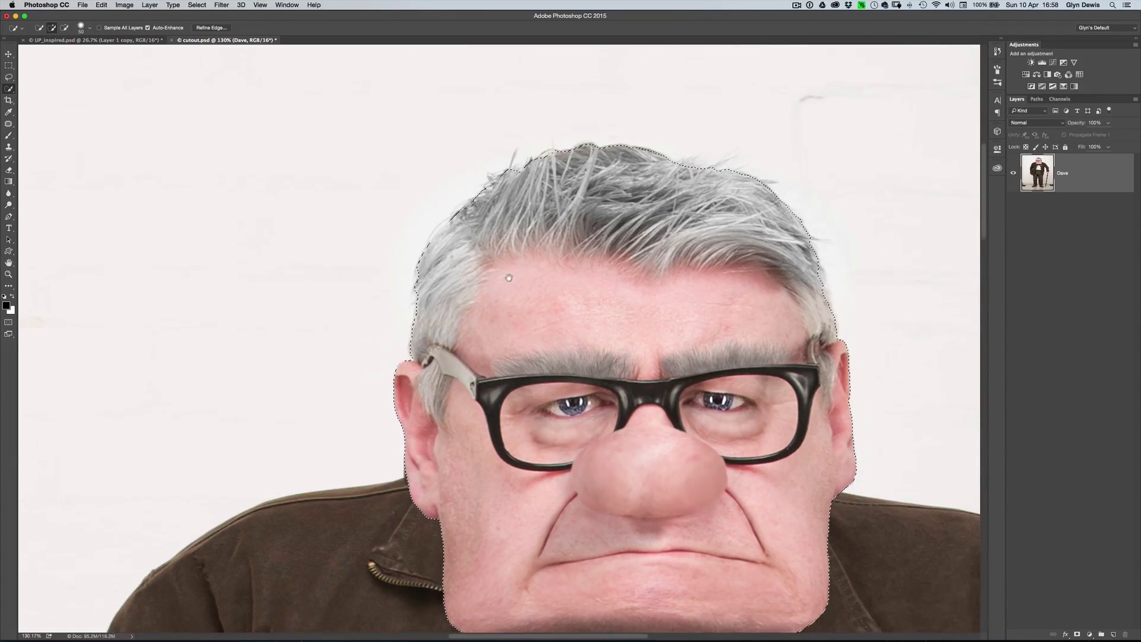
pyautogui.scroll(-3, 513, 287)
pyautogui.hscroll(2, 513, 286)
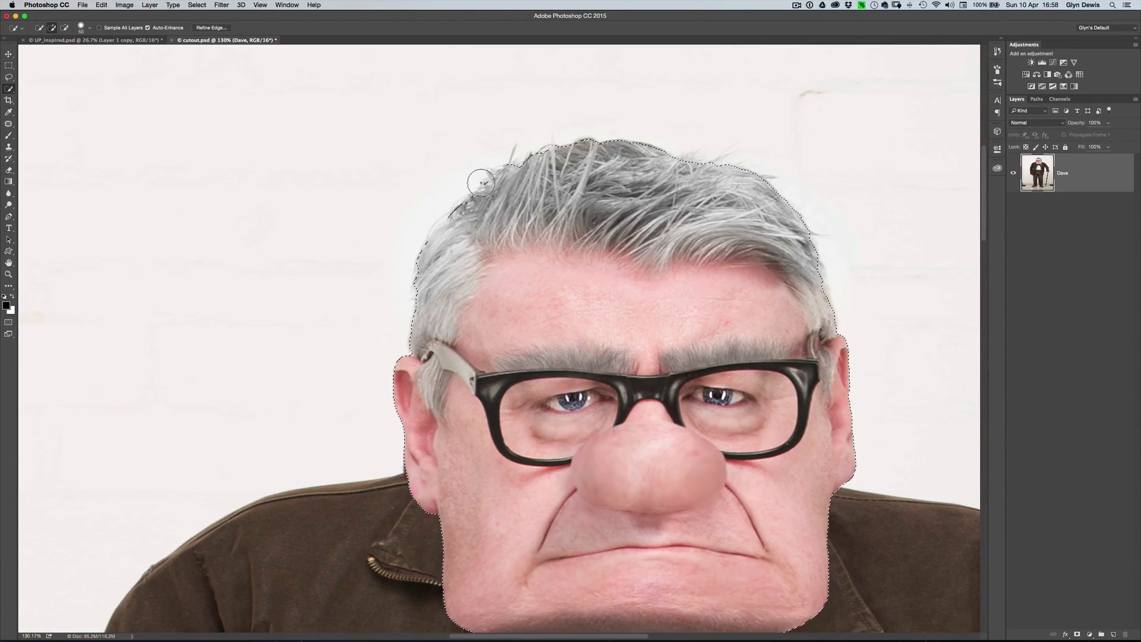
pyautogui.press('alt')
pyautogui.hscroll(5, 566, 186)
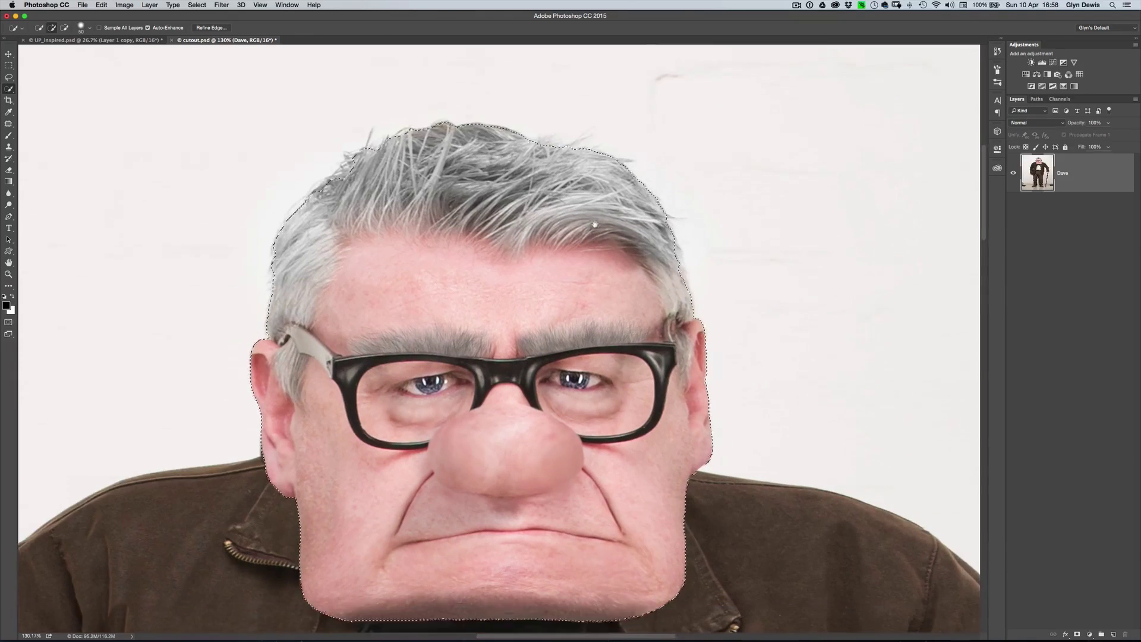
pyautogui.scroll(-5, 594, 224)
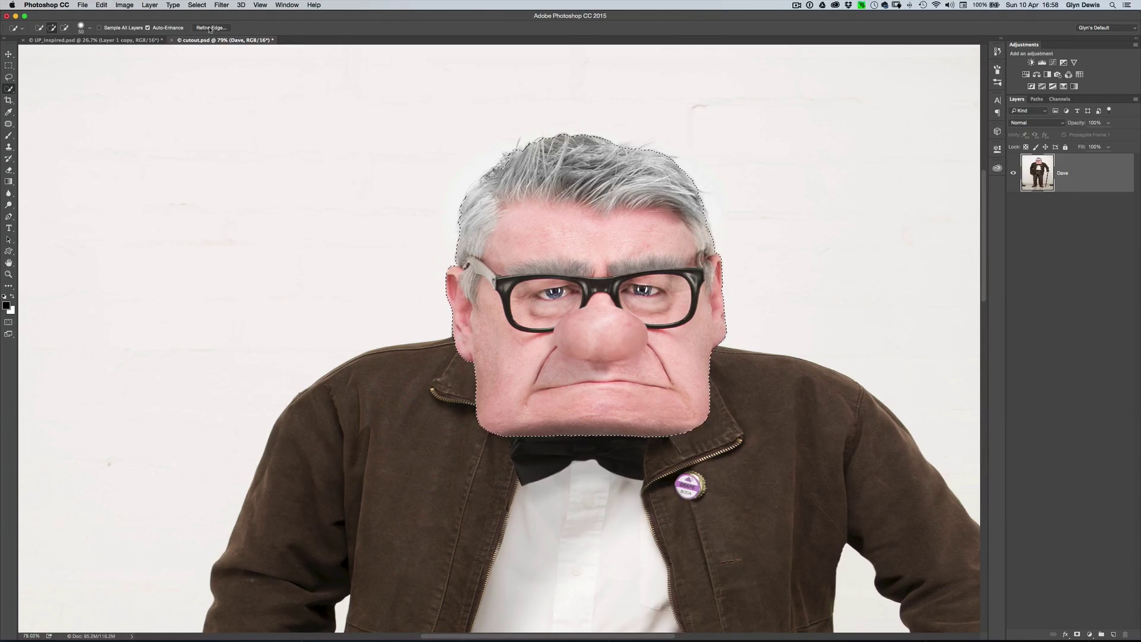
# - Open Refine Edge for the head selection, enable Smart Radius and set the radius to 3.9 px
pyautogui.click(210, 28)
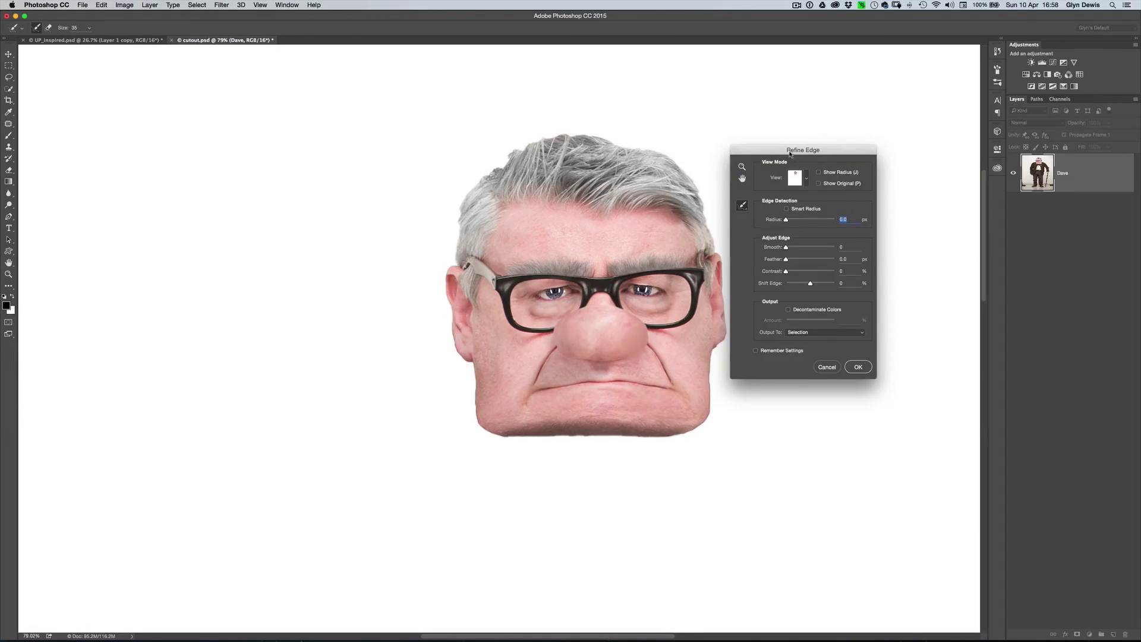
pyautogui.moveTo(790, 154); pyautogui.dragTo(863, 148)
pyautogui.click(880, 173)
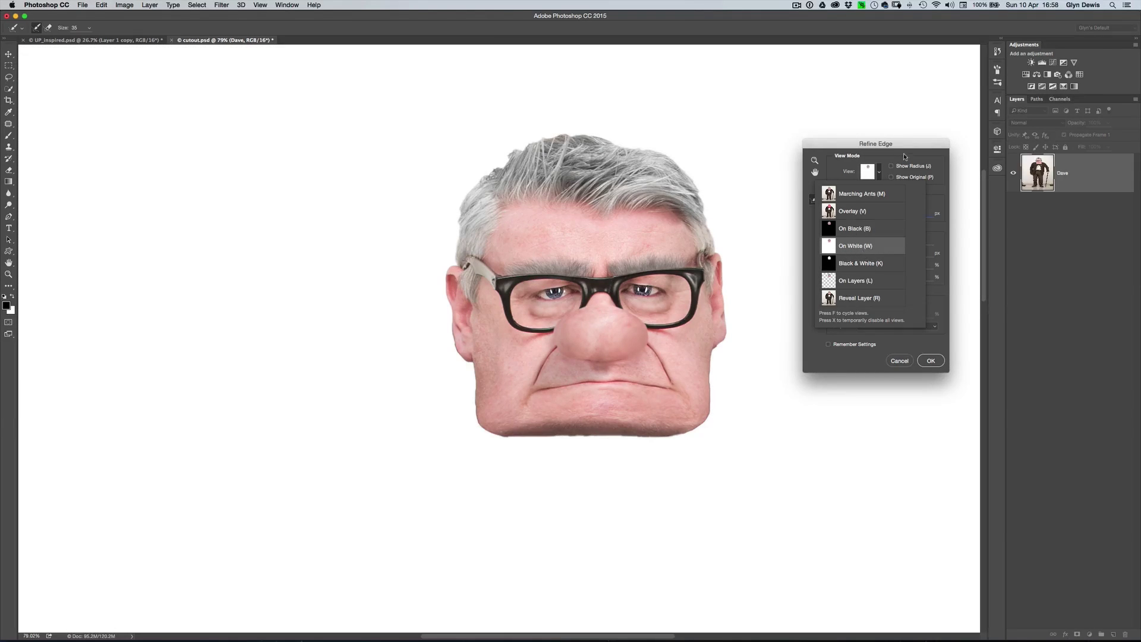
pyautogui.click(902, 156)
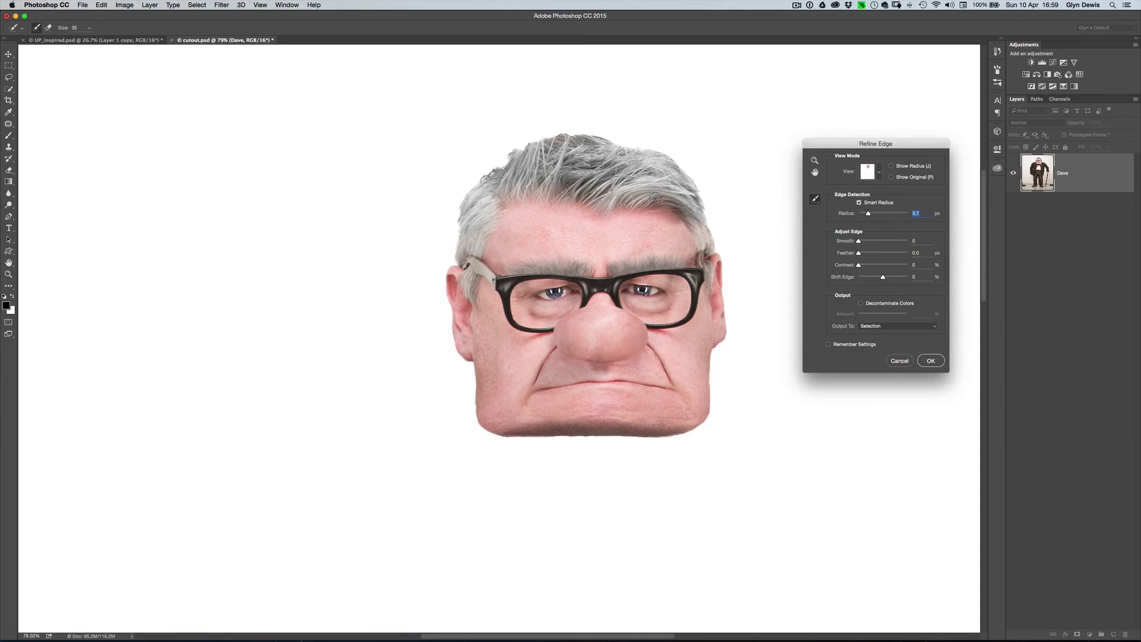
pyautogui.scroll(5, 667, 172)
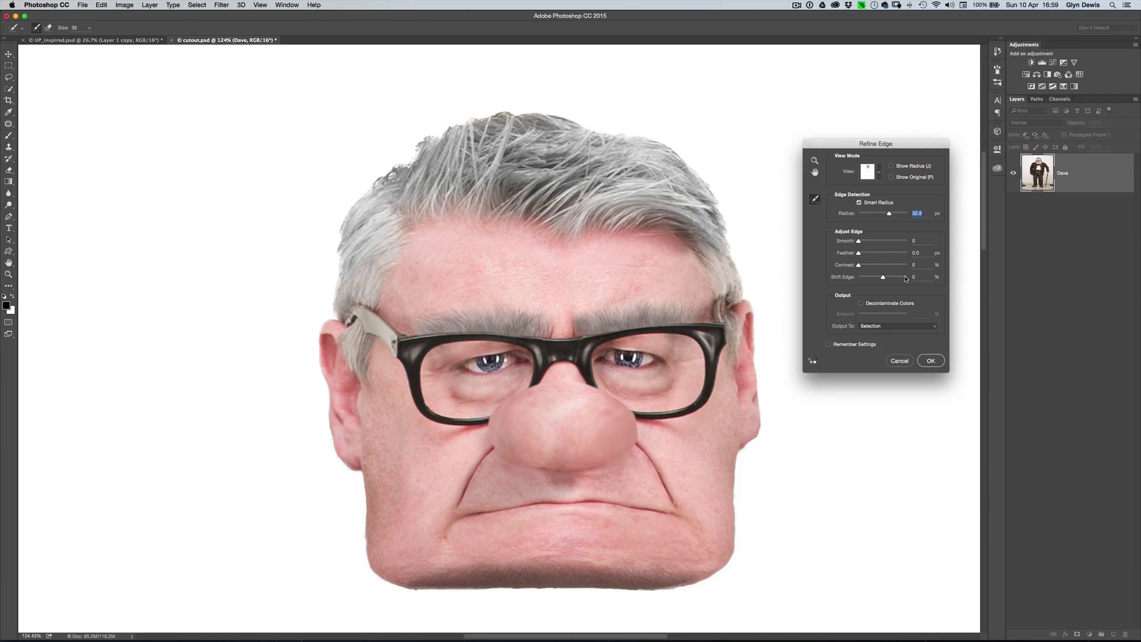
pyautogui.moveTo(759, 326)
pyautogui.mouseDown()
pyautogui.moveTo(700, 391)
pyautogui.moveTo(707, 539)
pyautogui.moveTo(432, 556)
pyautogui.moveTo(368, 480)
pyautogui.moveTo(324, 309)
pyautogui.mouseUp()
pyautogui.moveTo(647, 246); pyautogui.dragTo(618, 236)
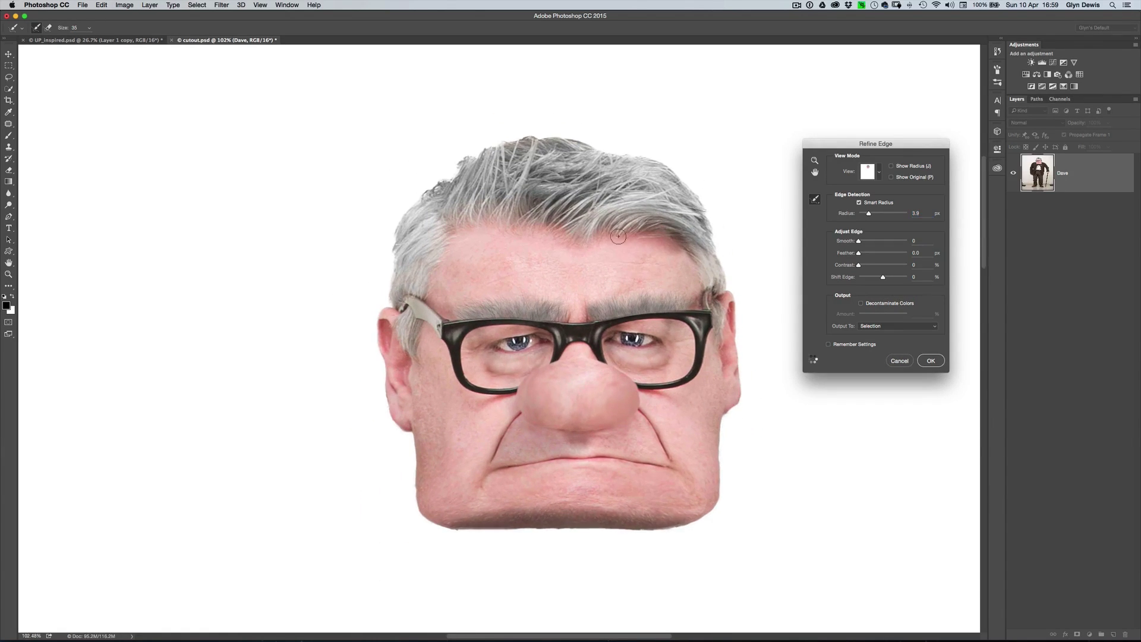
# - Brush along the hair's outer edge with the Refine Radius Tool at size 40 and preview the result in Black & White view
pyautogui.click(820, 202)
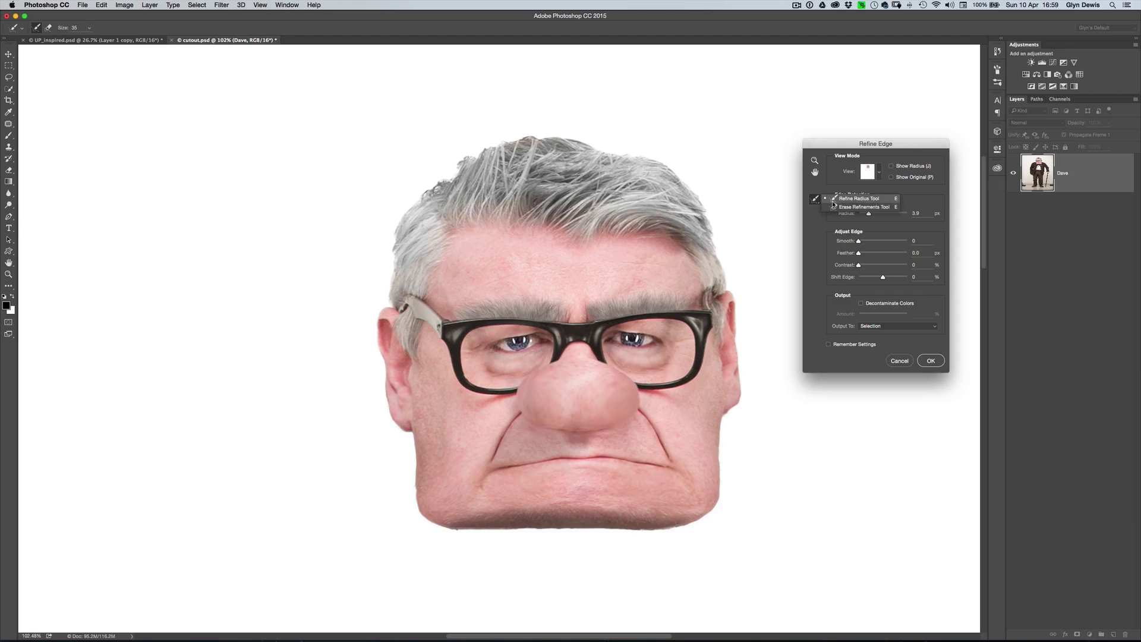
pyautogui.click(850, 199)
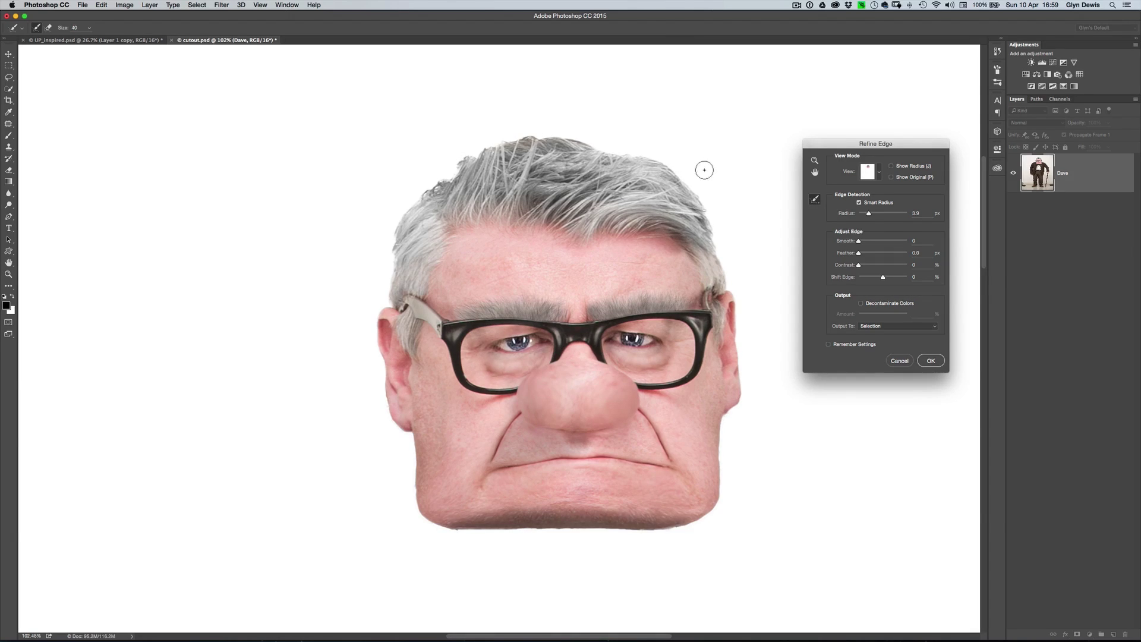
pyautogui.press(']')
pyautogui.press('[')
pyautogui.press(']')
pyautogui.moveTo(612, 141)
pyautogui.mouseDown()
pyautogui.moveTo(565, 127)
pyautogui.moveTo(674, 166)
pyautogui.moveTo(715, 220)
pyautogui.moveTo(728, 262)
pyautogui.mouseUp()
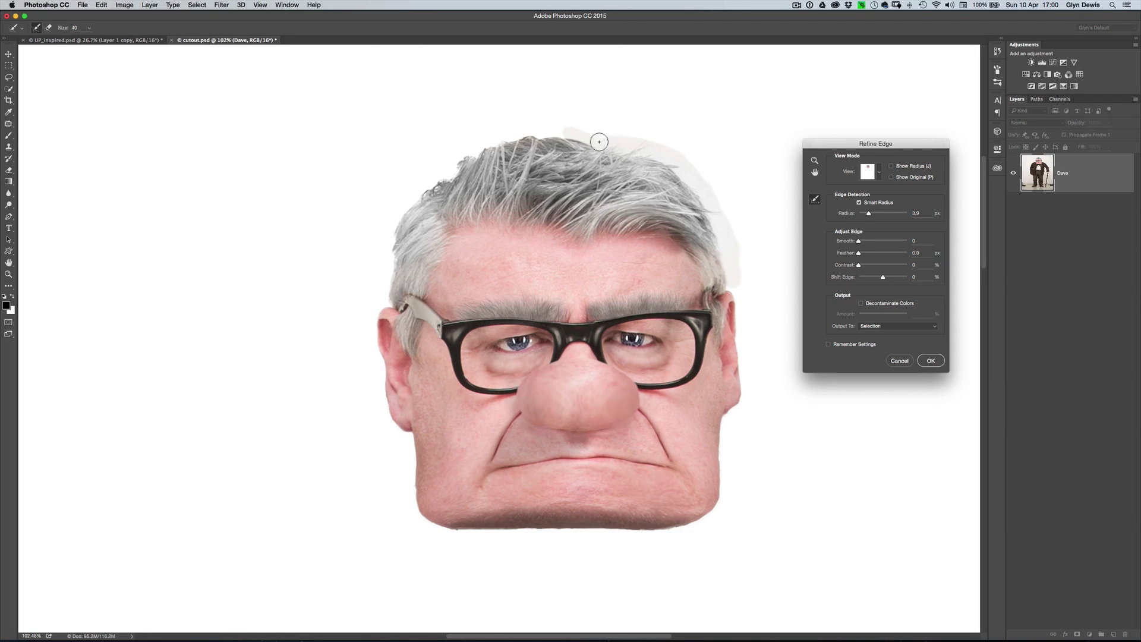
pyautogui.moveTo(594, 141)
pyautogui.mouseDown()
pyautogui.moveTo(535, 127)
pyautogui.moveTo(440, 172)
pyautogui.moveTo(470, 157)
pyautogui.moveTo(468, 146)
pyautogui.moveTo(393, 228)
pyautogui.moveTo(388, 297)
pyautogui.moveTo(387, 268)
pyautogui.moveTo(425, 178)
pyautogui.moveTo(456, 145)
pyautogui.moveTo(571, 130)
pyautogui.moveTo(642, 148)
pyautogui.mouseUp()
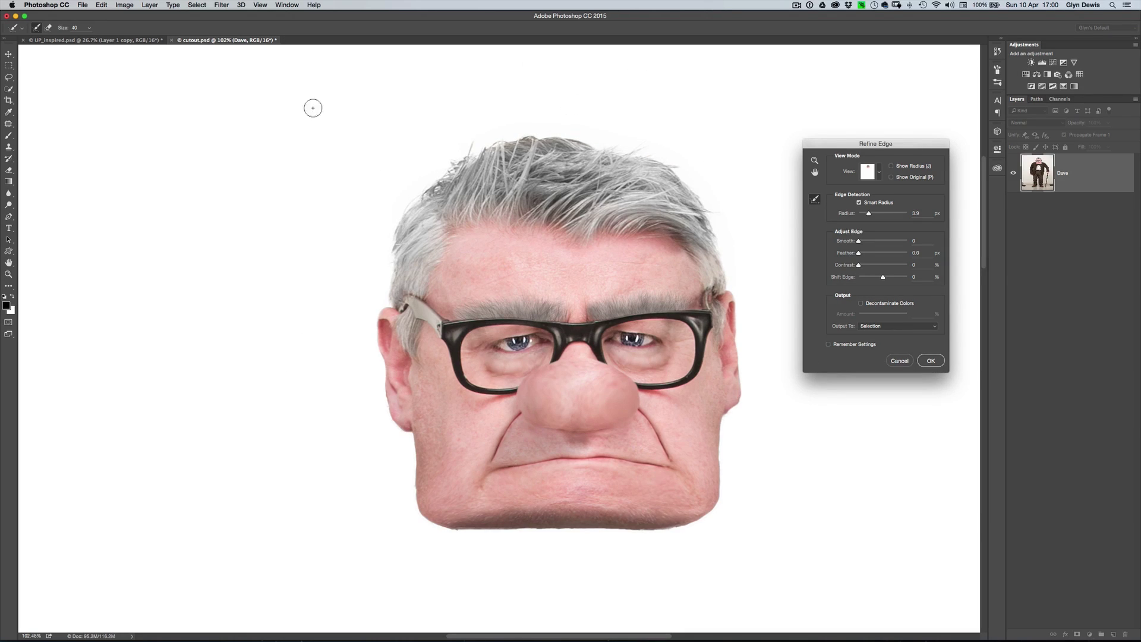
pyautogui.click(879, 175)
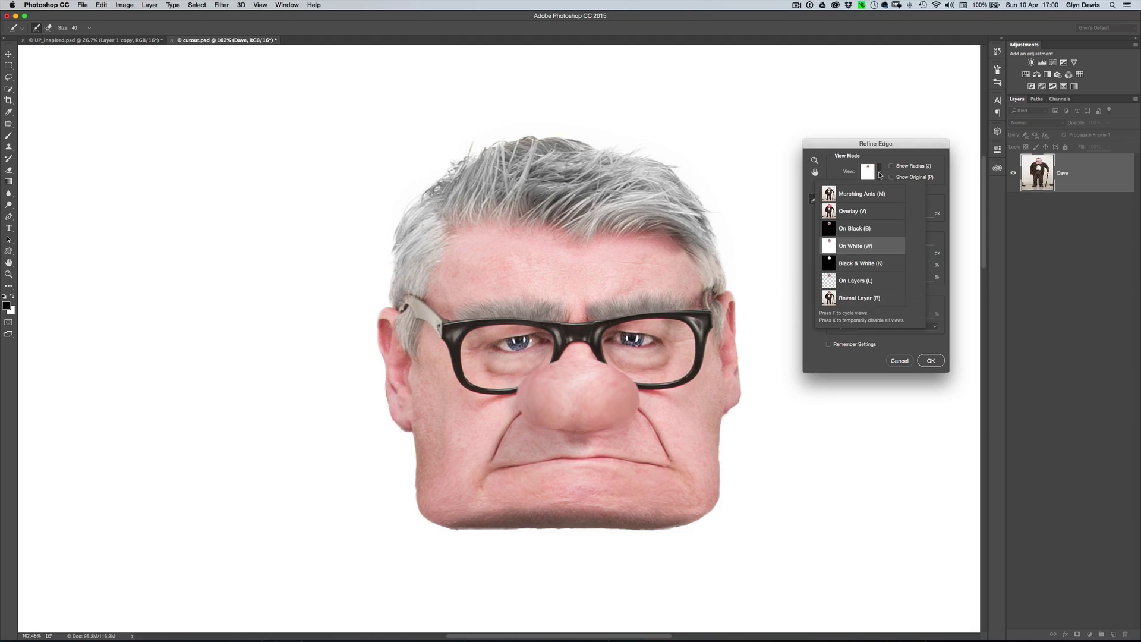
pyautogui.click(856, 266)
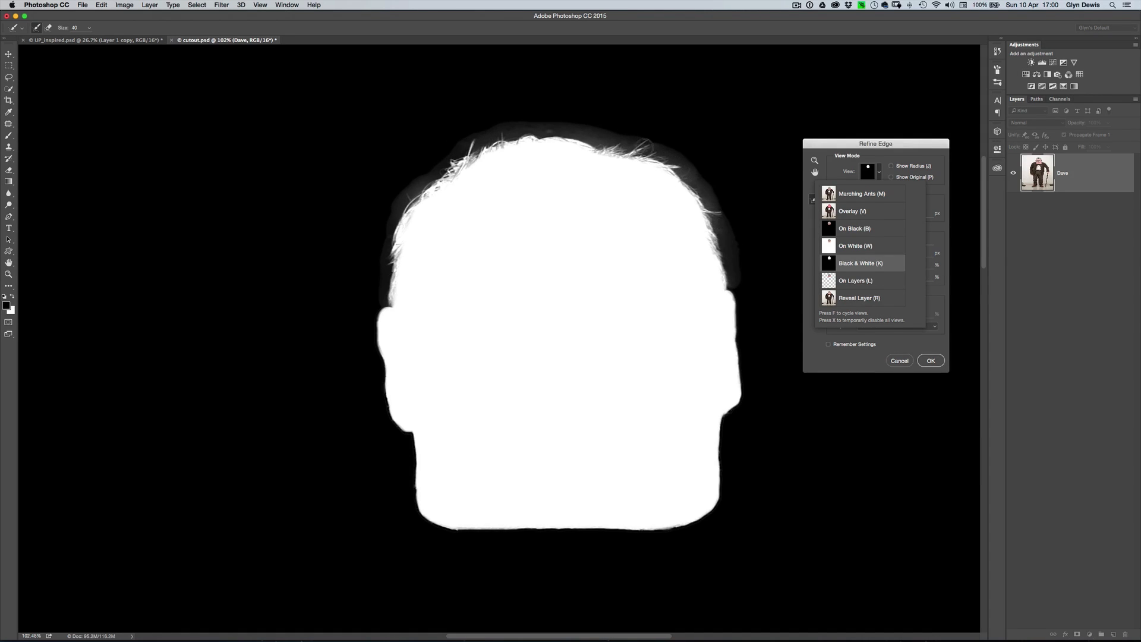
# - Set the head selection's feather to 0.5 px and contrast to 21% in Refine Edge, and preview it On White
pyautogui.click(913, 149)
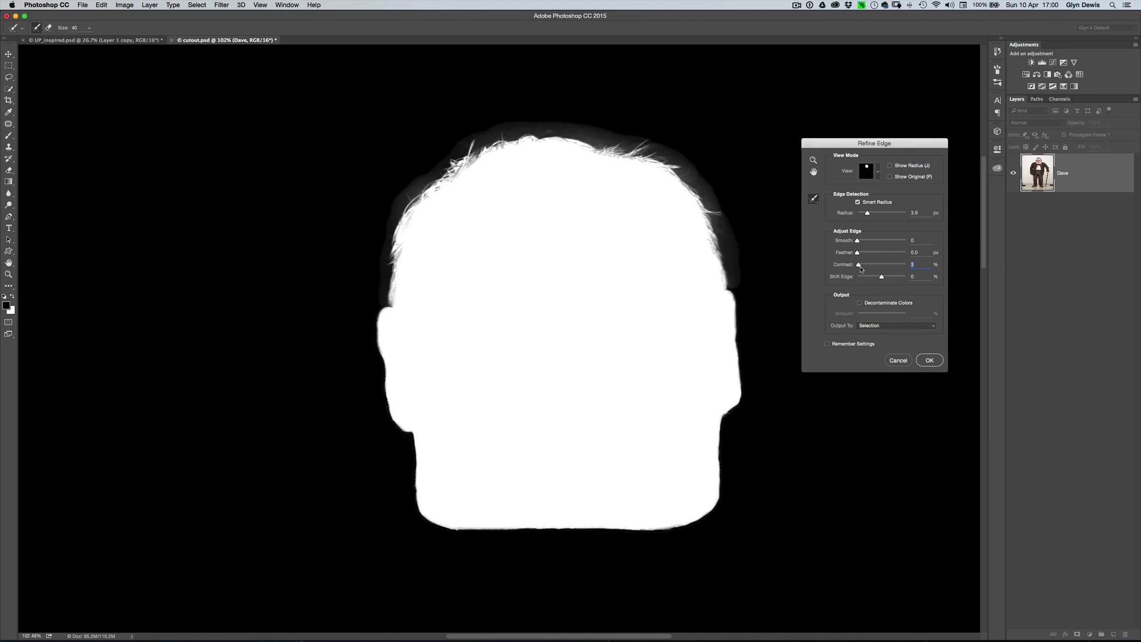
pyautogui.moveTo(862, 266); pyautogui.dragTo(864, 268)
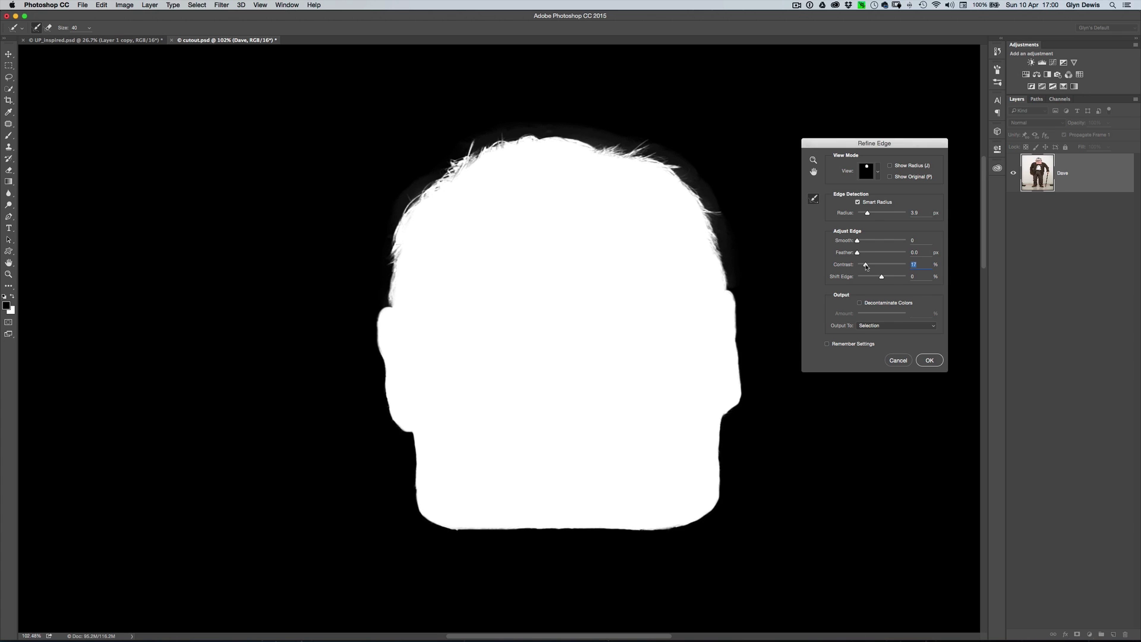
pyautogui.moveTo(867, 267); pyautogui.dragTo(868, 267)
pyautogui.click(878, 172)
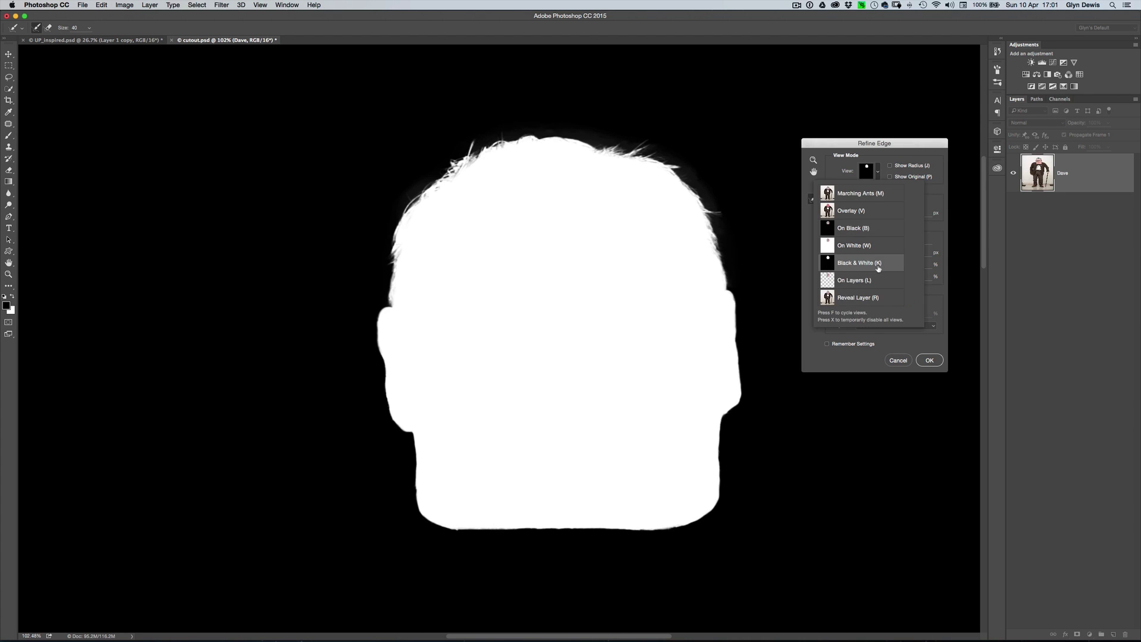
pyautogui.click(850, 245)
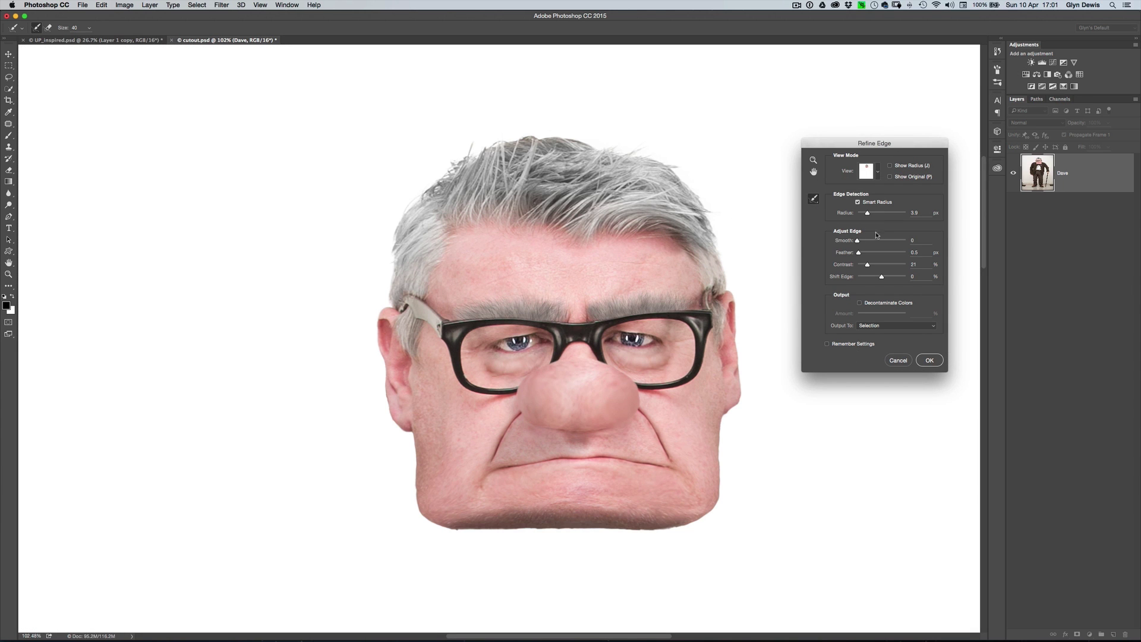
# - Apply the Refine Edge settings to the head with the output set to Selection
pyautogui.click(890, 329)
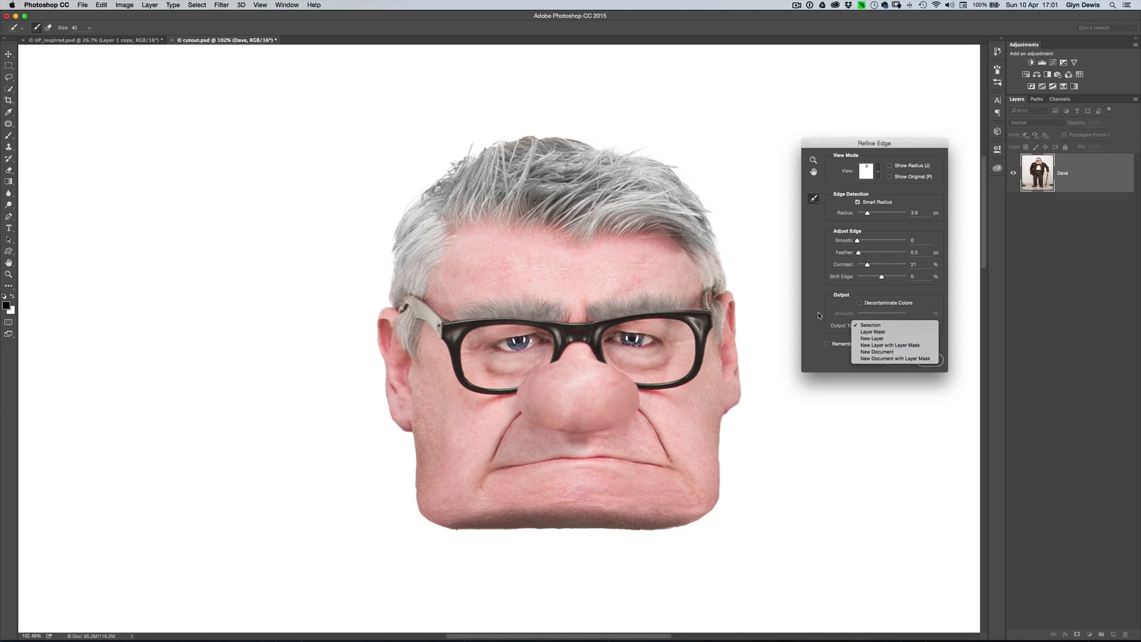
pyautogui.click(871, 325)
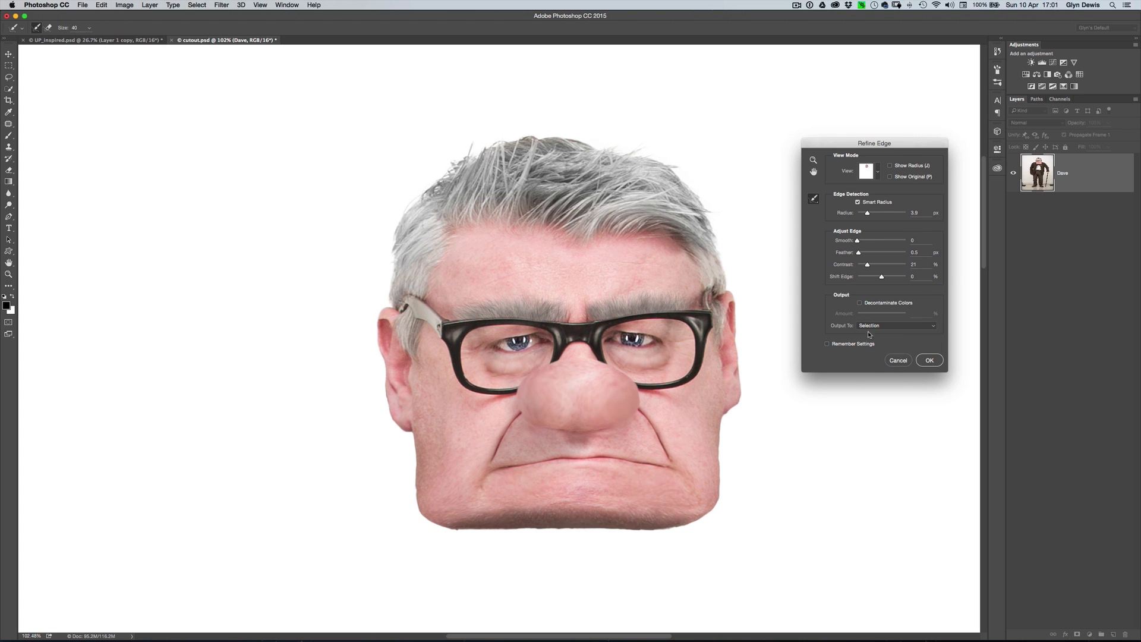
pyautogui.click(927, 360)
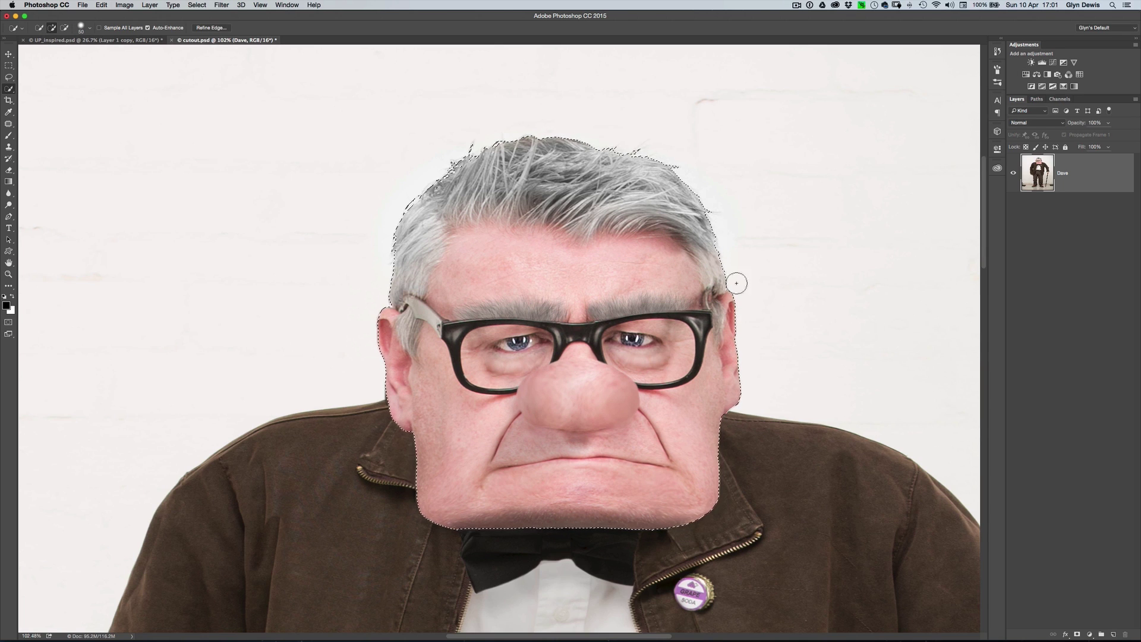
# - Save the refined head selection as a new channel named "head" in cutout.psd, and deselect it
pyautogui.scroll(-3, 737, 283)
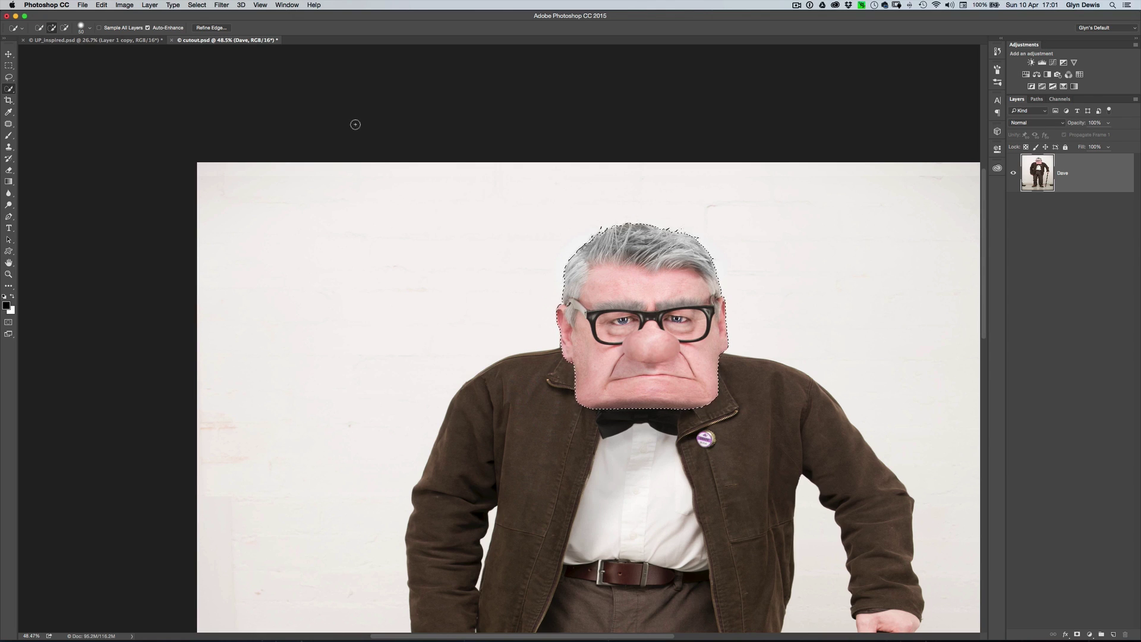
pyautogui.click(198, 5)
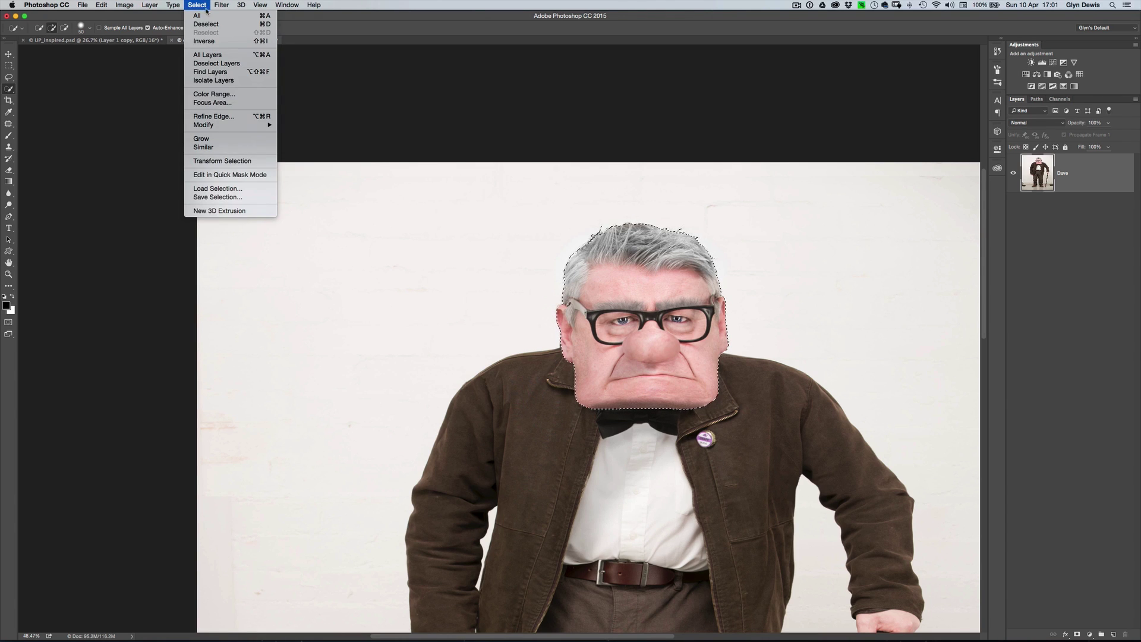
pyautogui.click(246, 201)
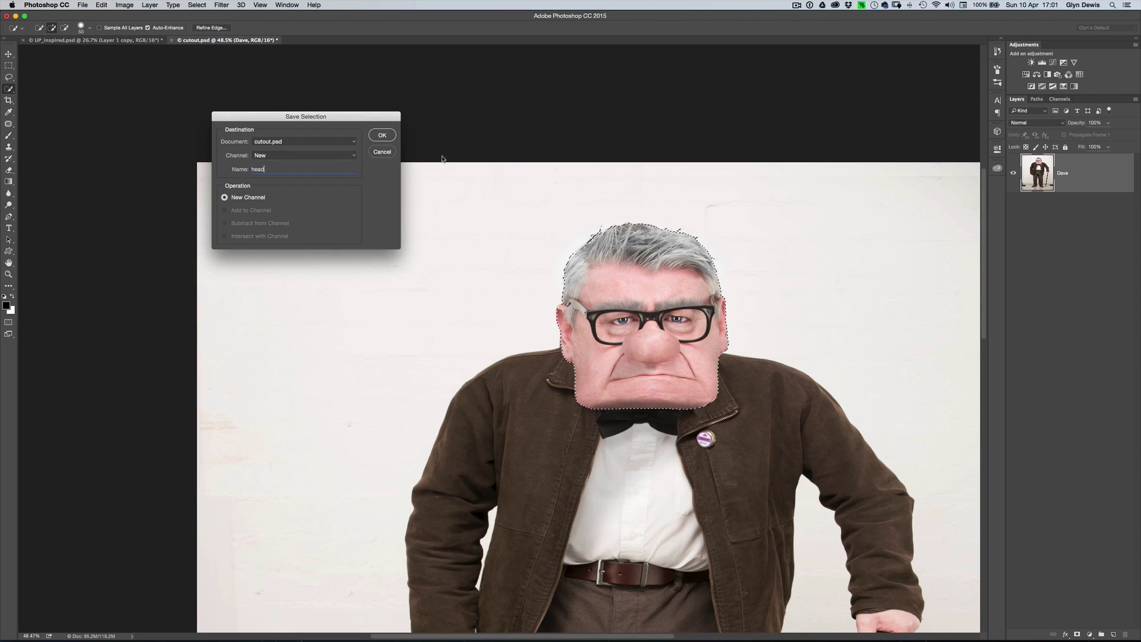
pyautogui.click(382, 135)
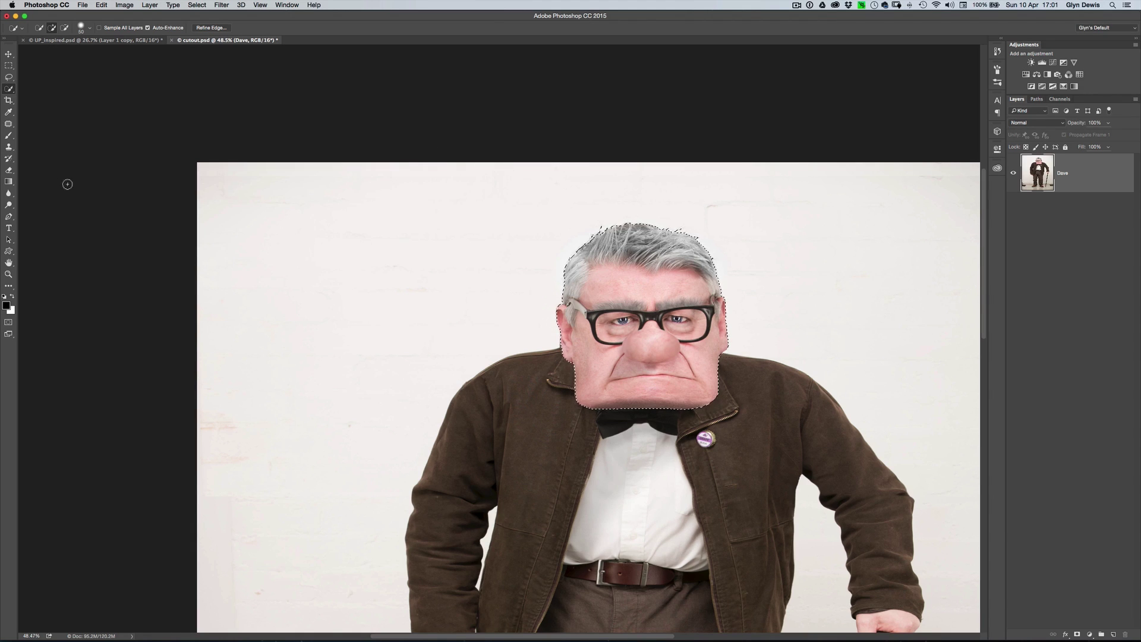
pyautogui.click(9, 262)
pyautogui.doubleClick(9, 263)
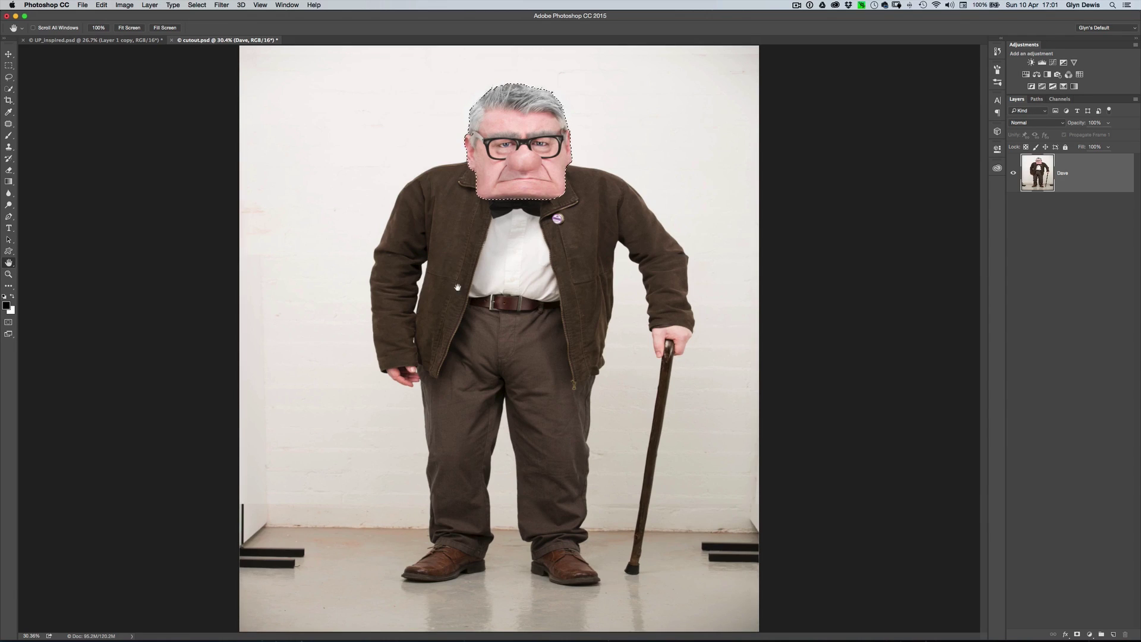
pyautogui.click(196, 5)
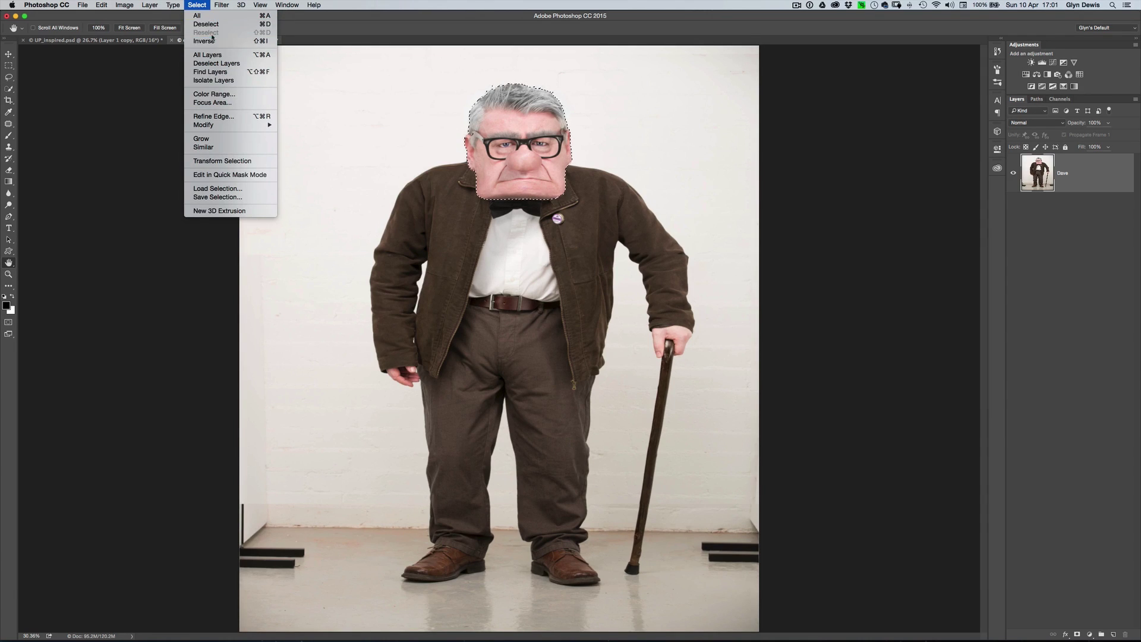
pyautogui.click(251, 25)
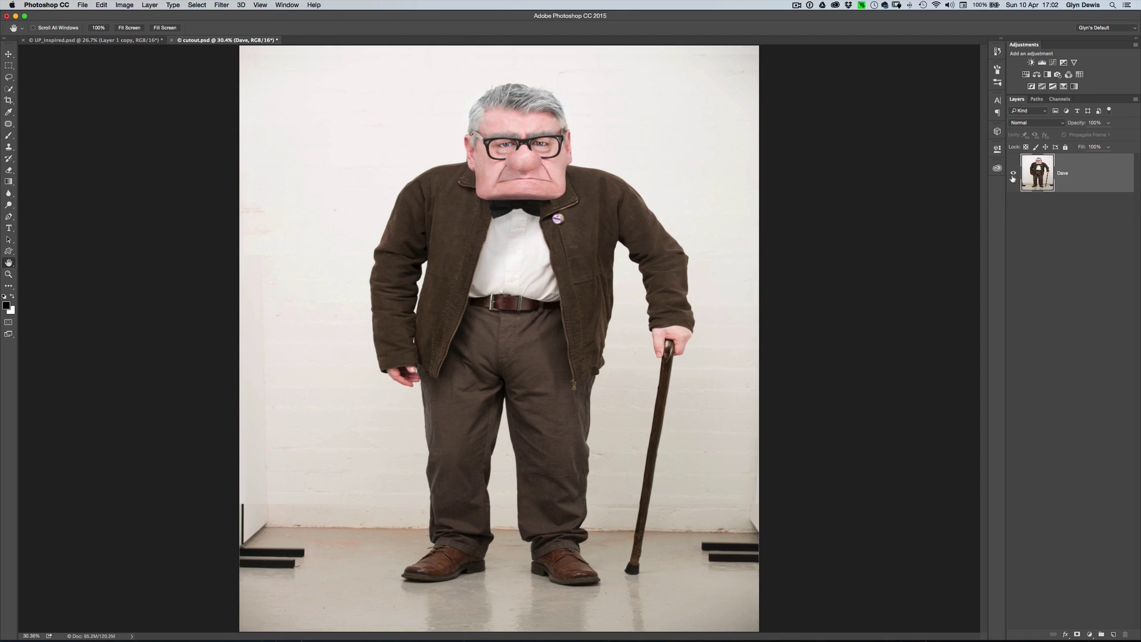
# - Examine the red, green, blue and composite channels, as well as the saved body and head channels
pyautogui.click(1061, 99)
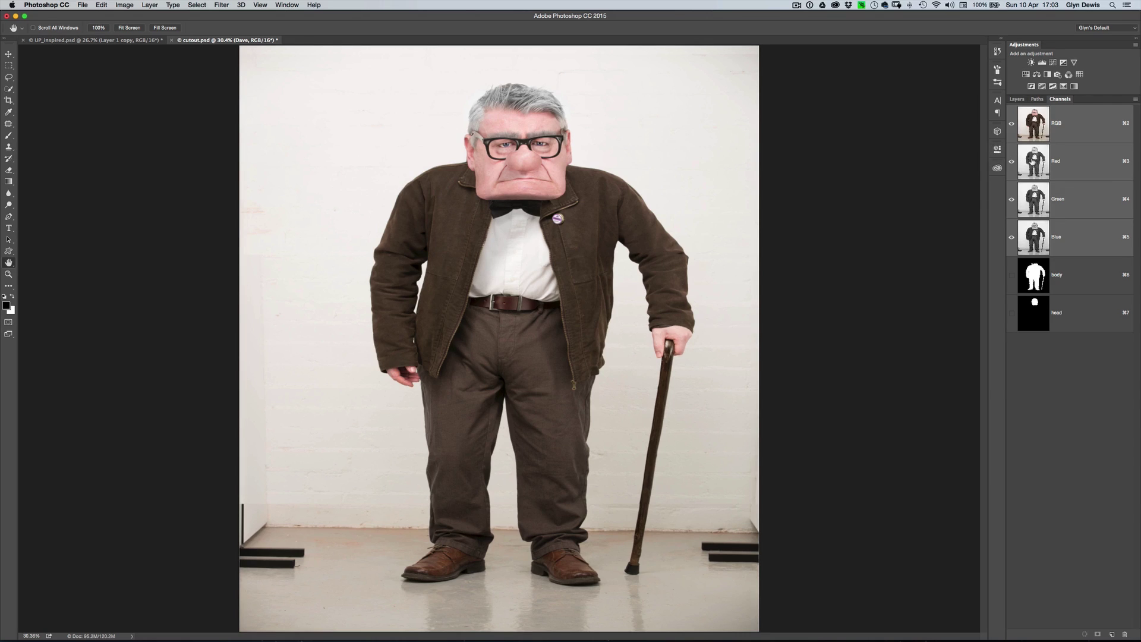
pyautogui.click(1033, 163)
pyautogui.click(1034, 202)
pyautogui.click(1036, 237)
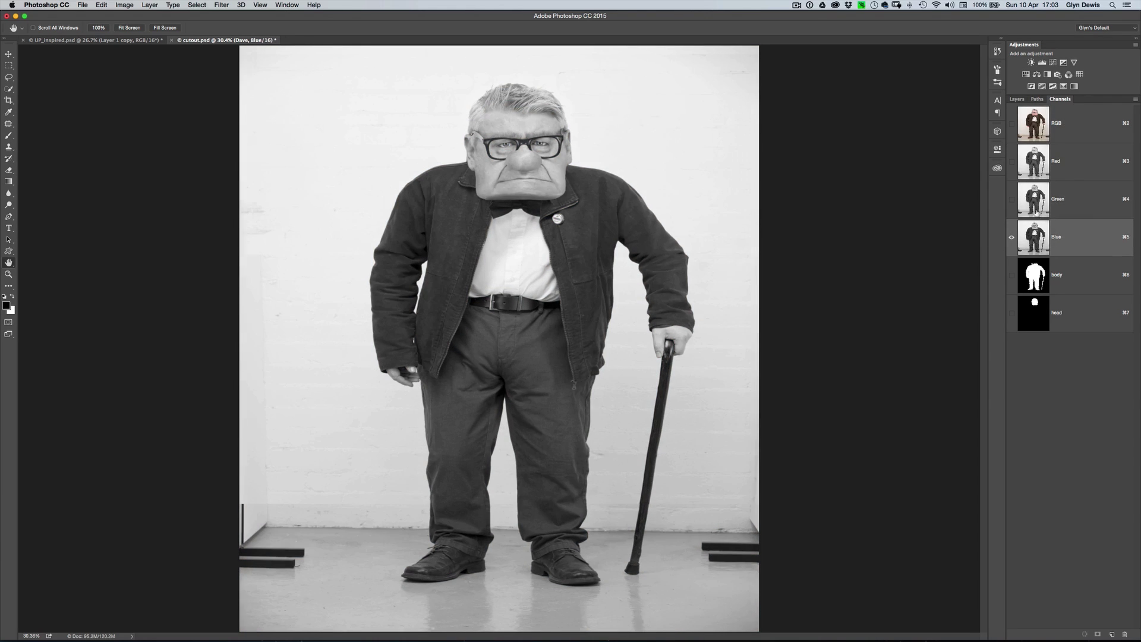
pyautogui.click(1034, 197)
pyautogui.click(1033, 165)
pyautogui.click(1032, 124)
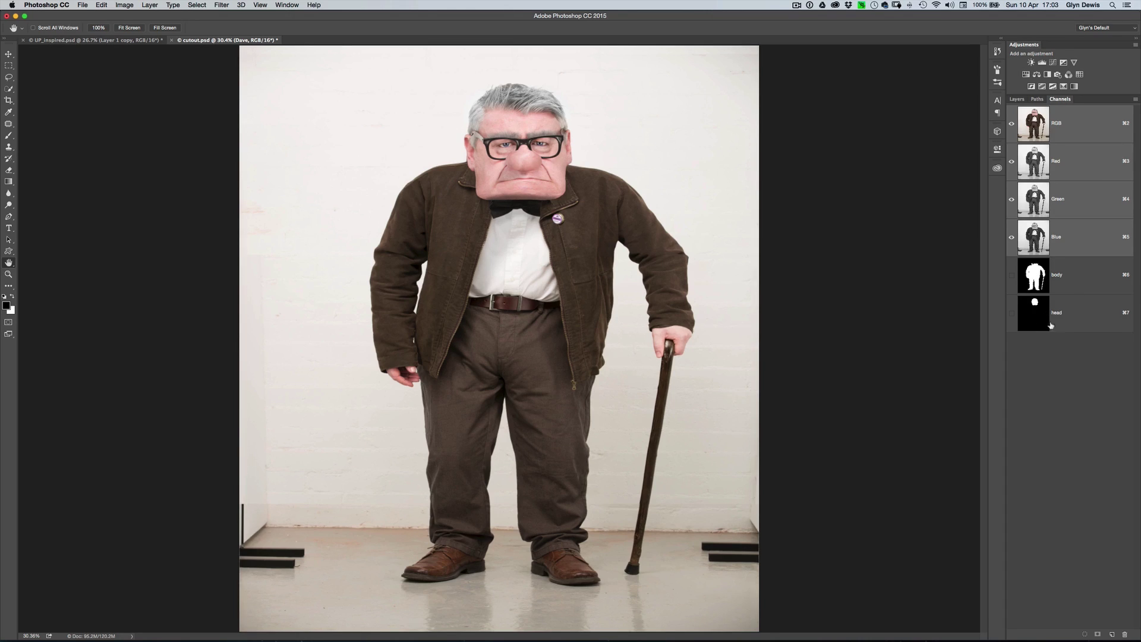
pyautogui.click(1034, 279)
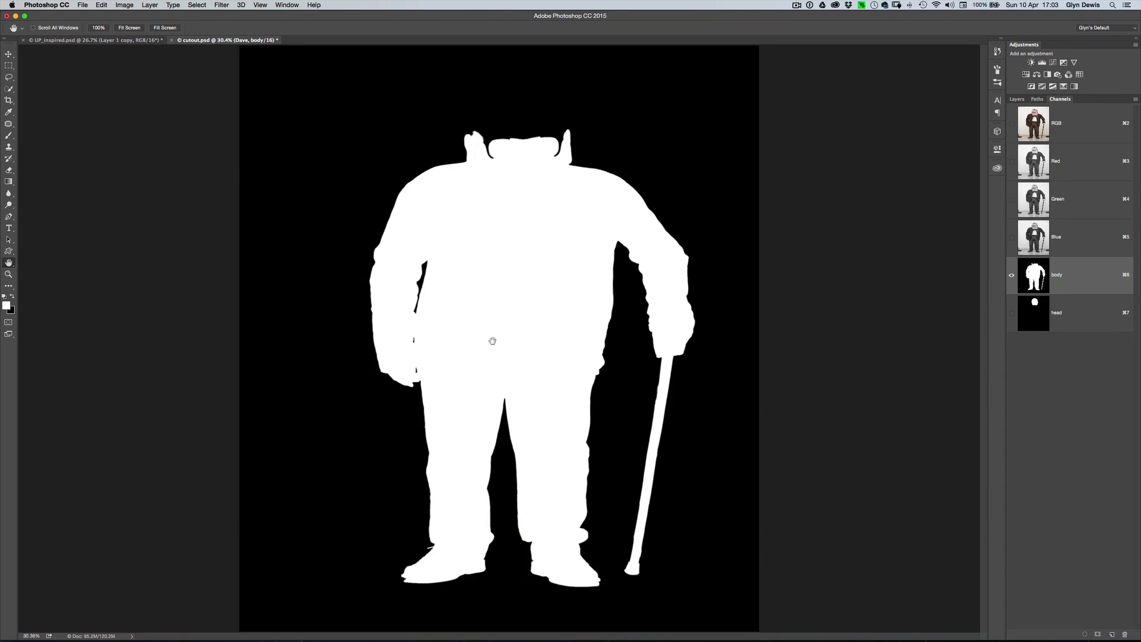
pyautogui.click(1033, 312)
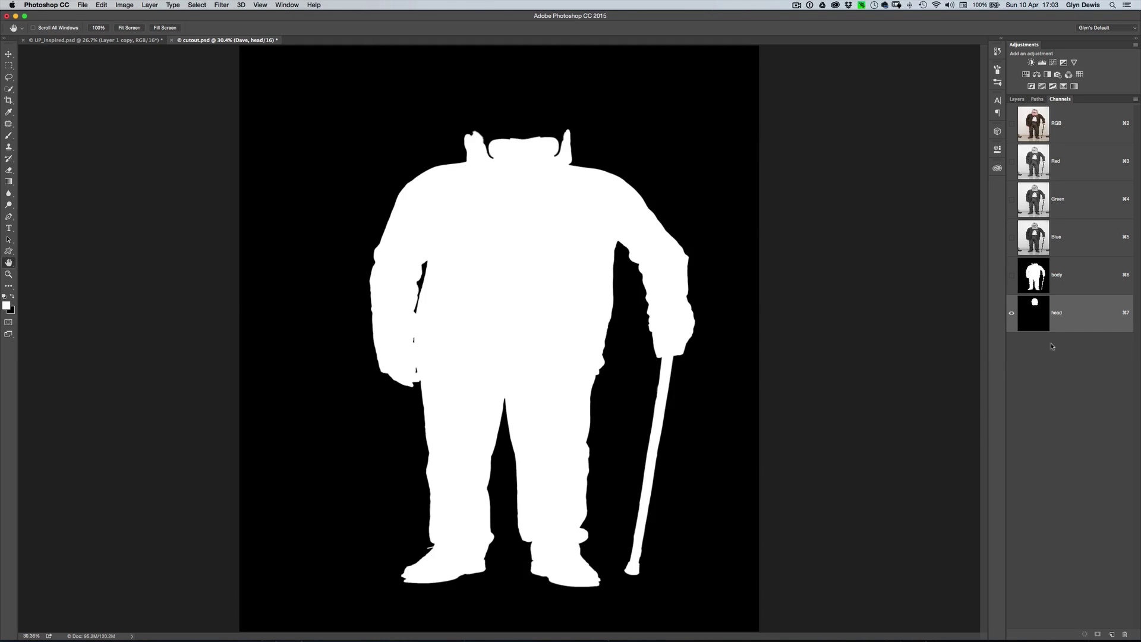
# - Duplicate the body channel and rename the copy "cutout"
pyautogui.click(1035, 274)
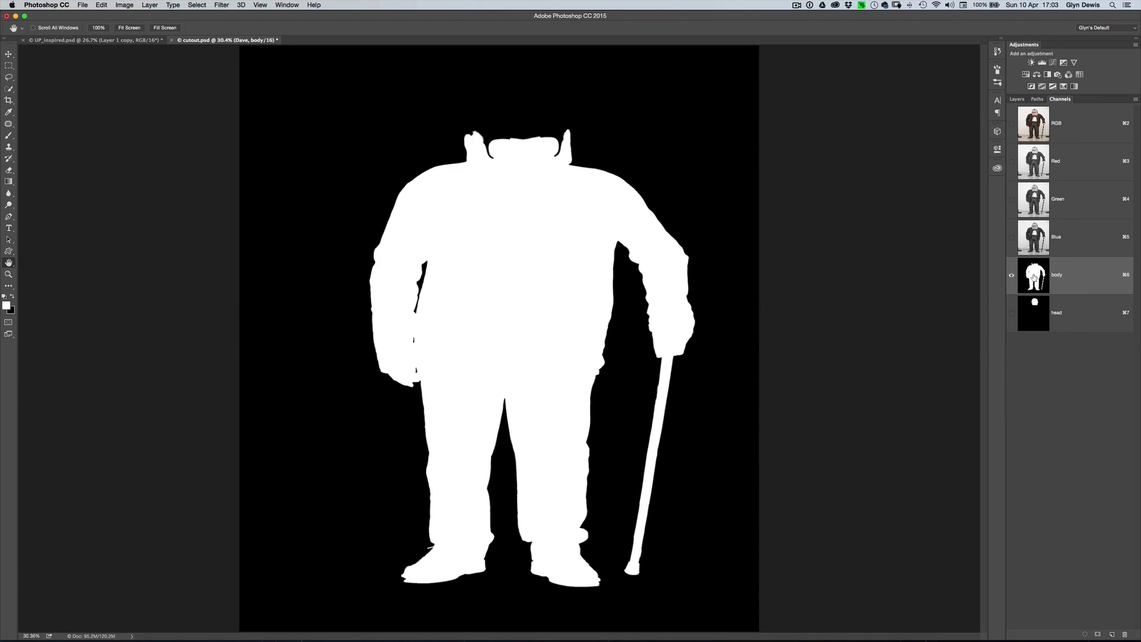
pyautogui.moveTo(1034, 277); pyautogui.dragTo(1112, 630)
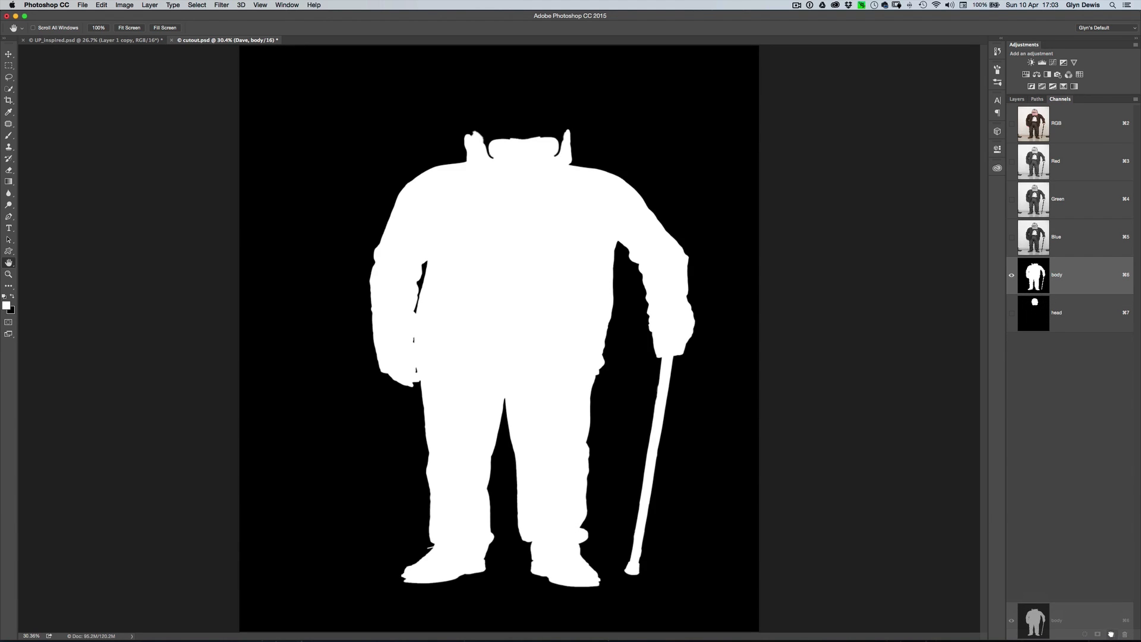
pyautogui.moveTo(1112, 635); pyautogui.dragTo(1111, 635)
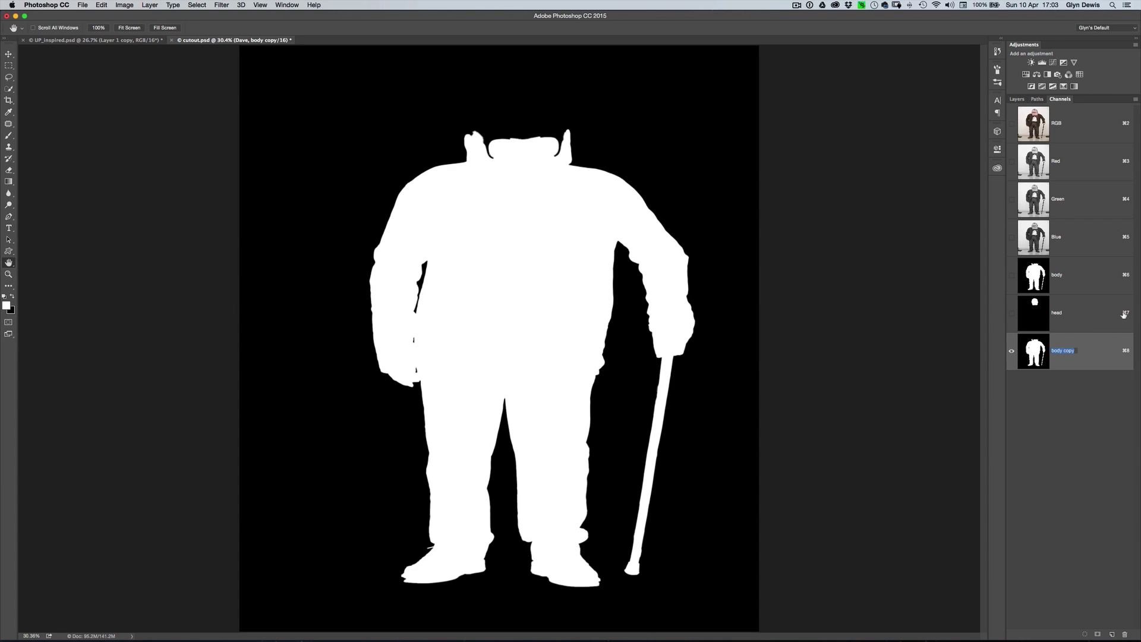
pyautogui.write('d')
pyautogui.press('Return')
# - Load the head channel as a selection and fill it with white at 100% opacity in the cutout channel
pyautogui.keyDown('super'); pyautogui.click(1035, 315); pyautogui.keyUp('super')
pyautogui.click(99, 7)
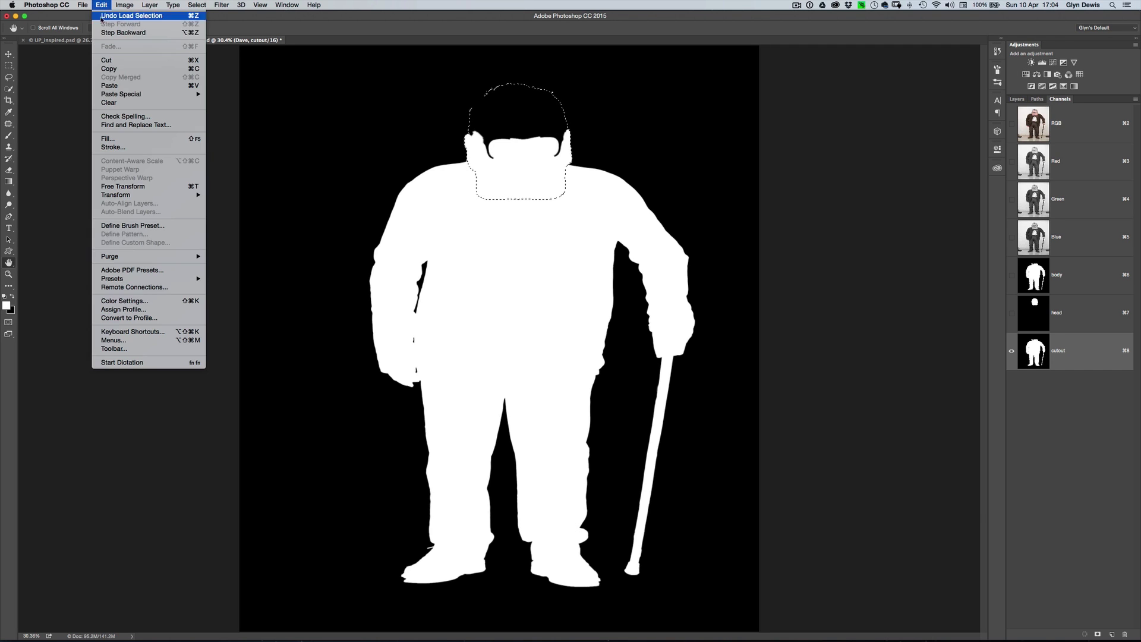
pyautogui.click(119, 140)
pyautogui.click(220, 123)
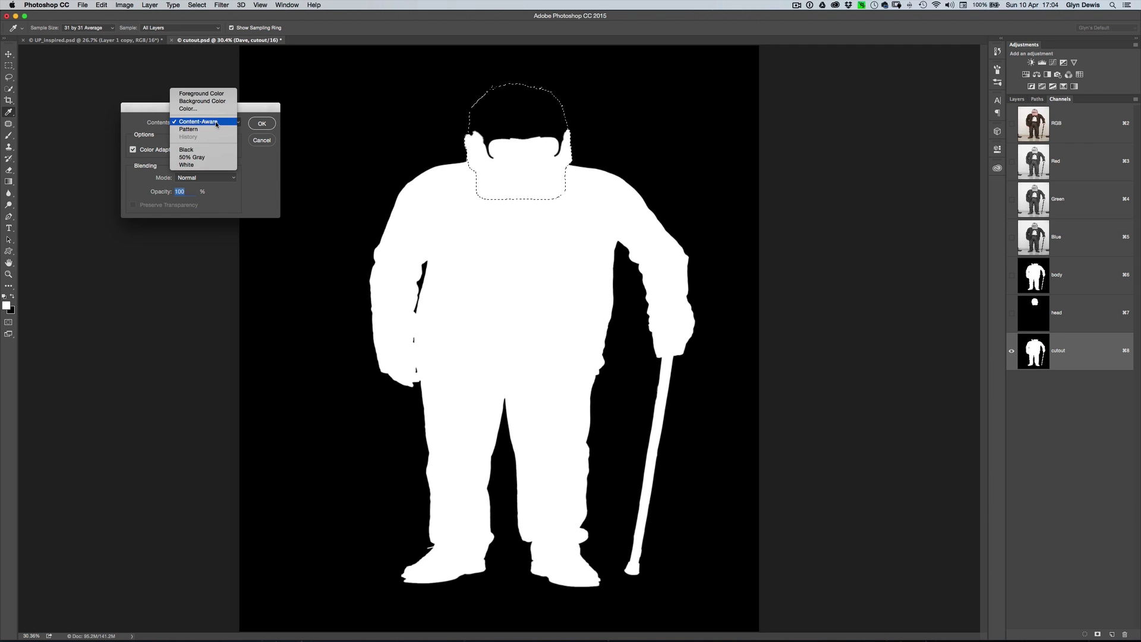
pyautogui.click(202, 165)
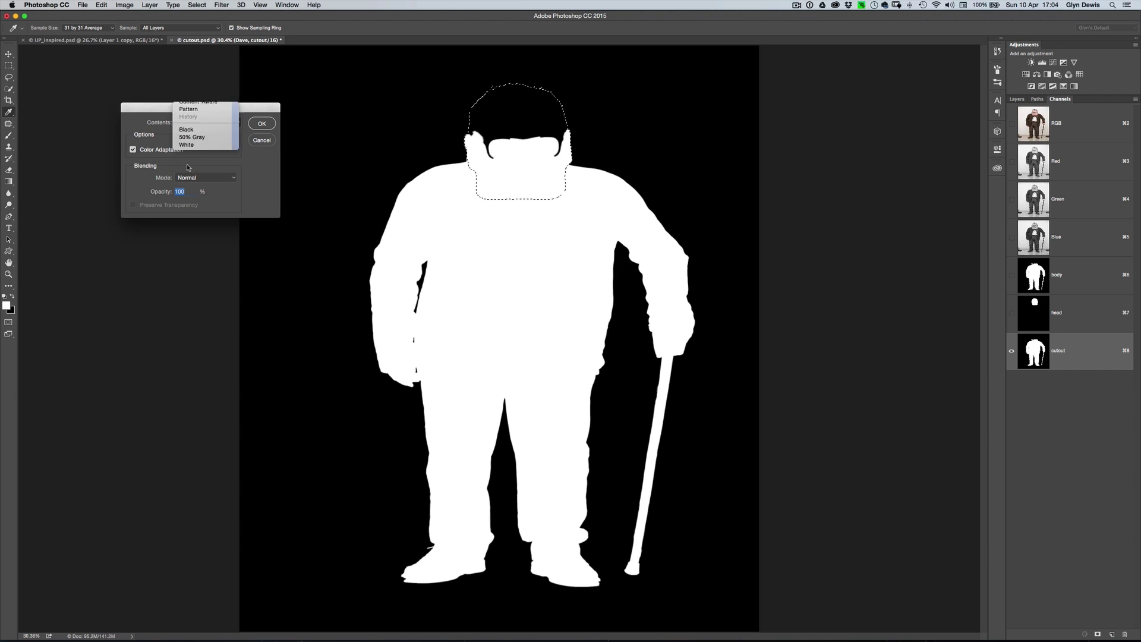
pyautogui.click(260, 124)
pyautogui.press('h')
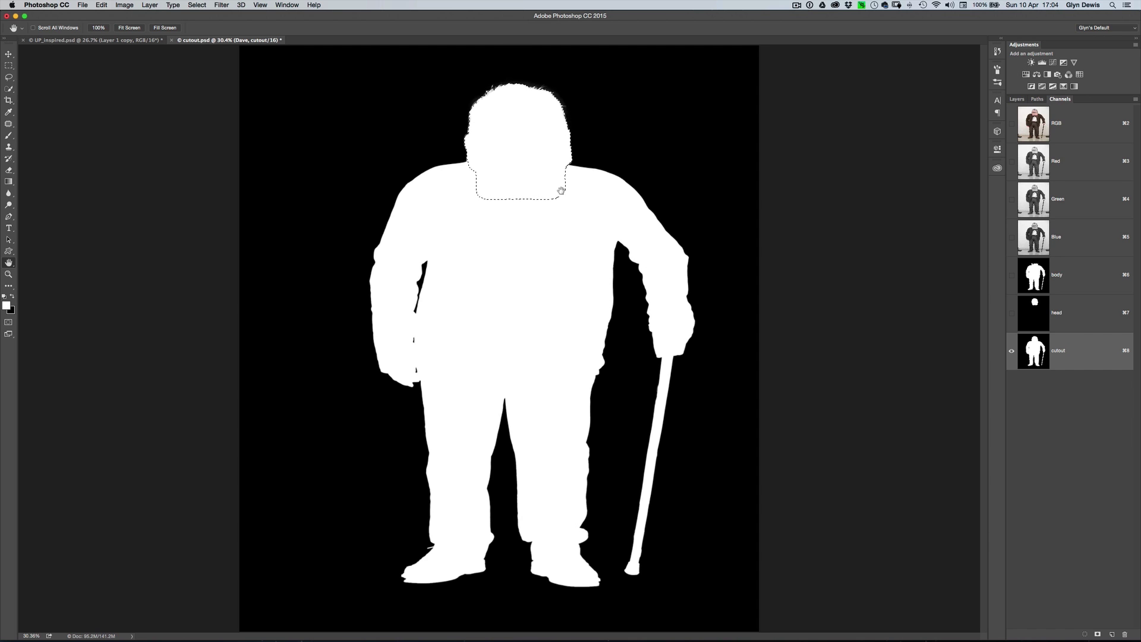
# - Deselect the head area and return from the cutout channel to the full-colour RGB image and its layers
pyautogui.click(196, 4)
pyautogui.click(205, 24)
pyautogui.click(1034, 128)
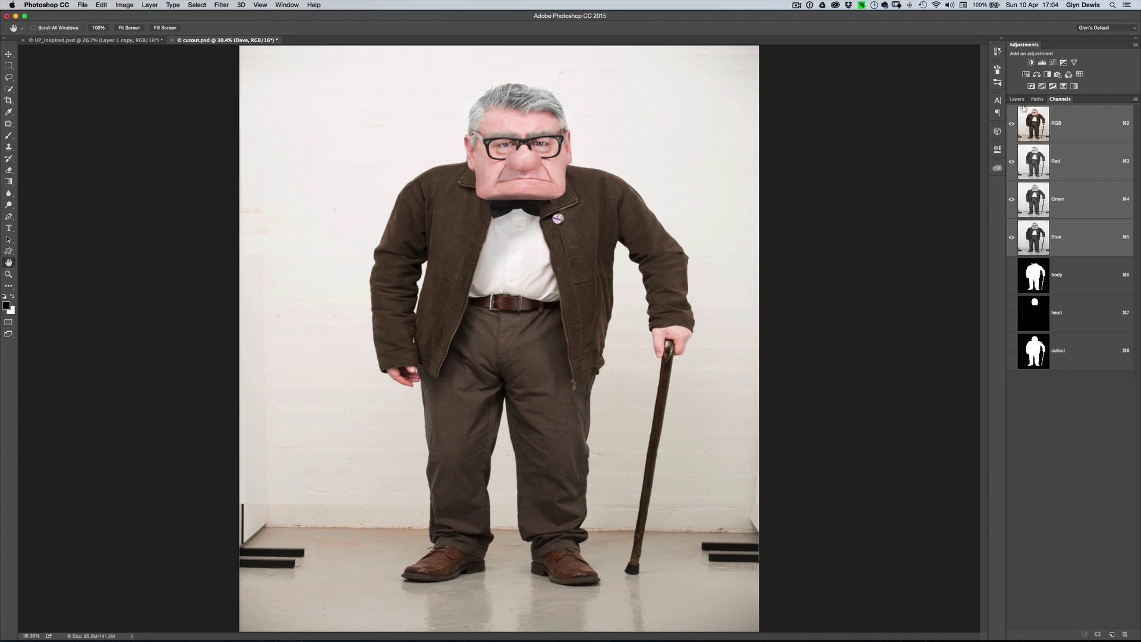
pyautogui.click(1019, 101)
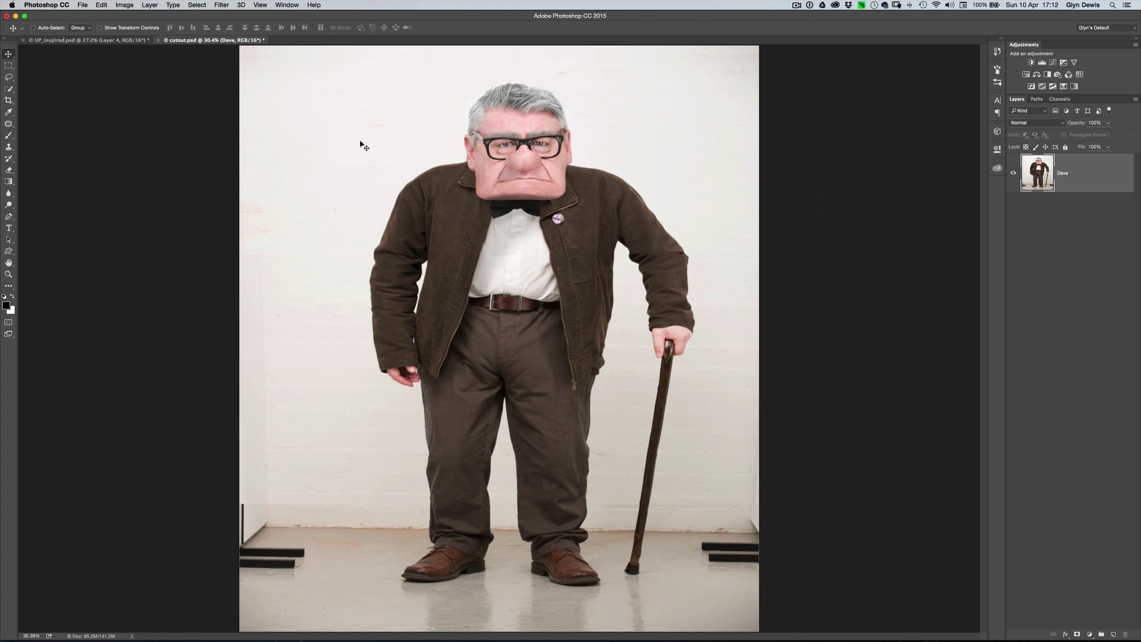
# - Load the cutout channel as a new selection and turn it into a layer mask on the man's layer
pyautogui.click(197, 5)
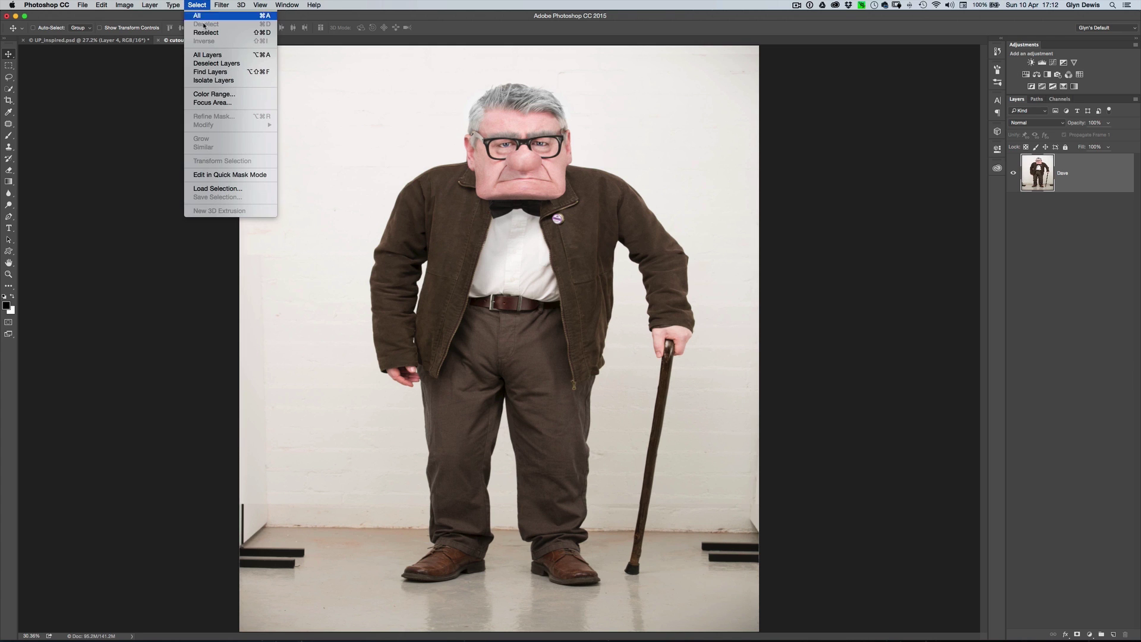
pyautogui.click(223, 189)
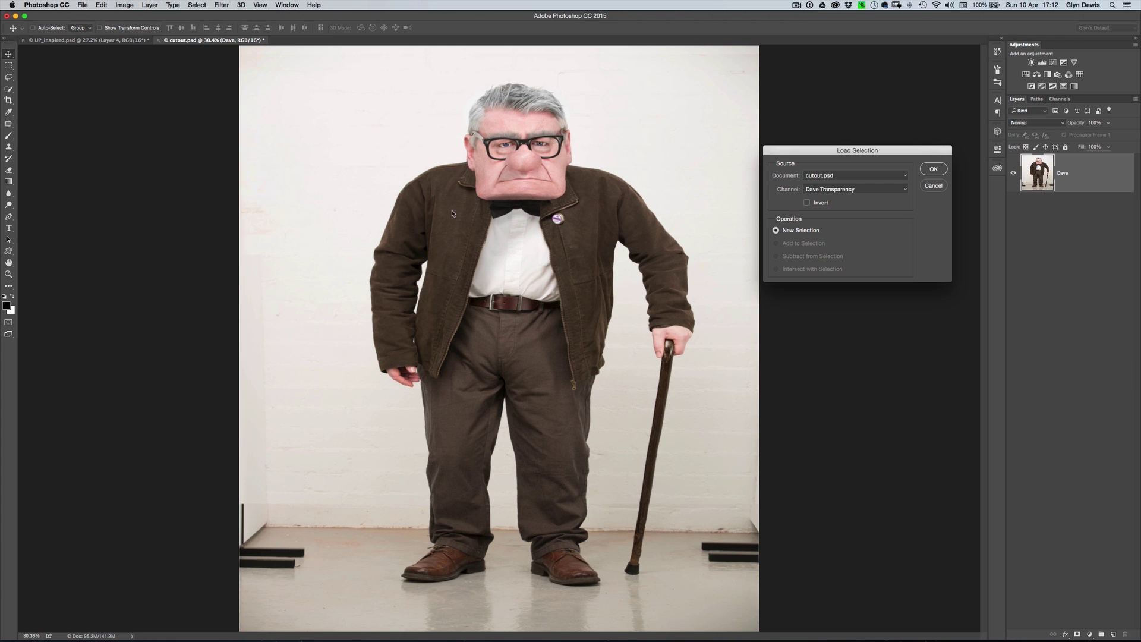
pyautogui.moveTo(843, 152); pyautogui.dragTo(851, 147)
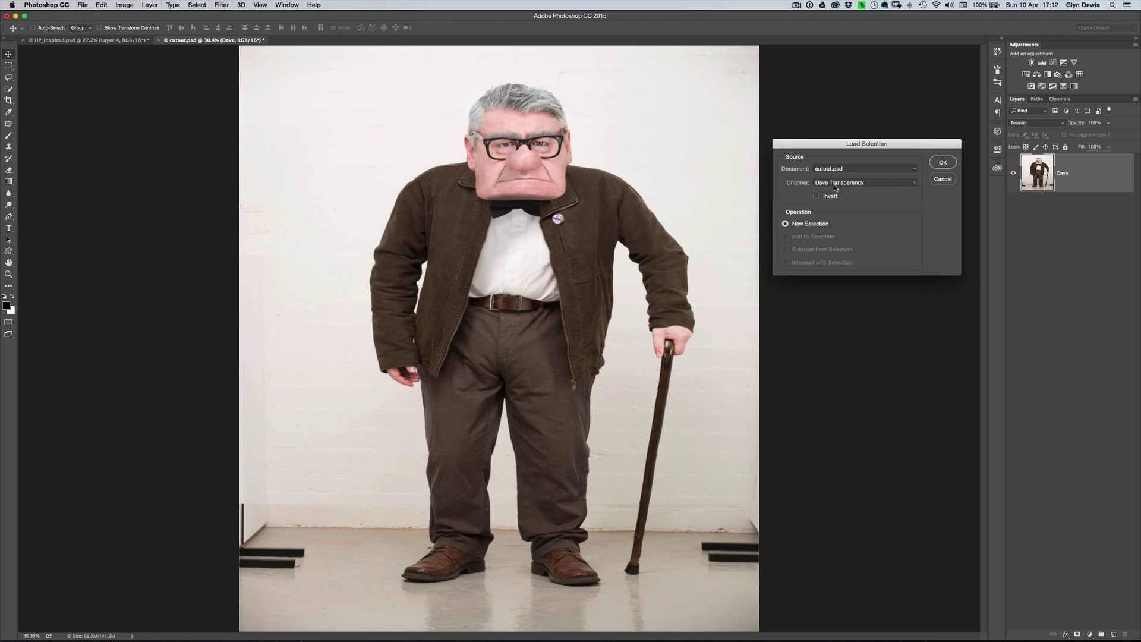
pyautogui.click(915, 185)
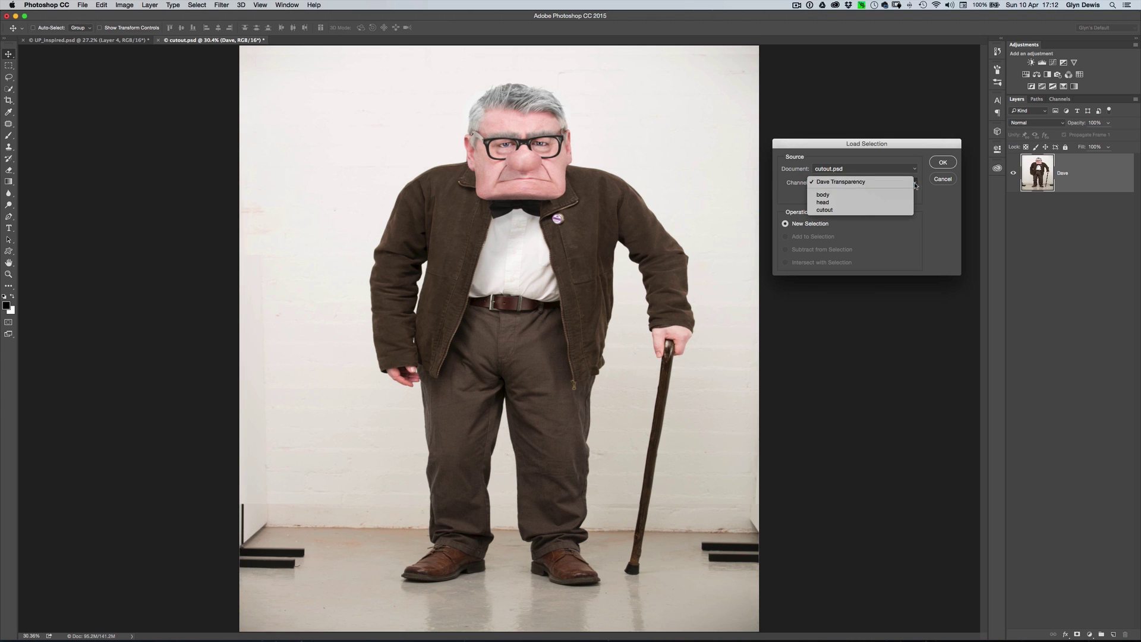
pyautogui.click(846, 211)
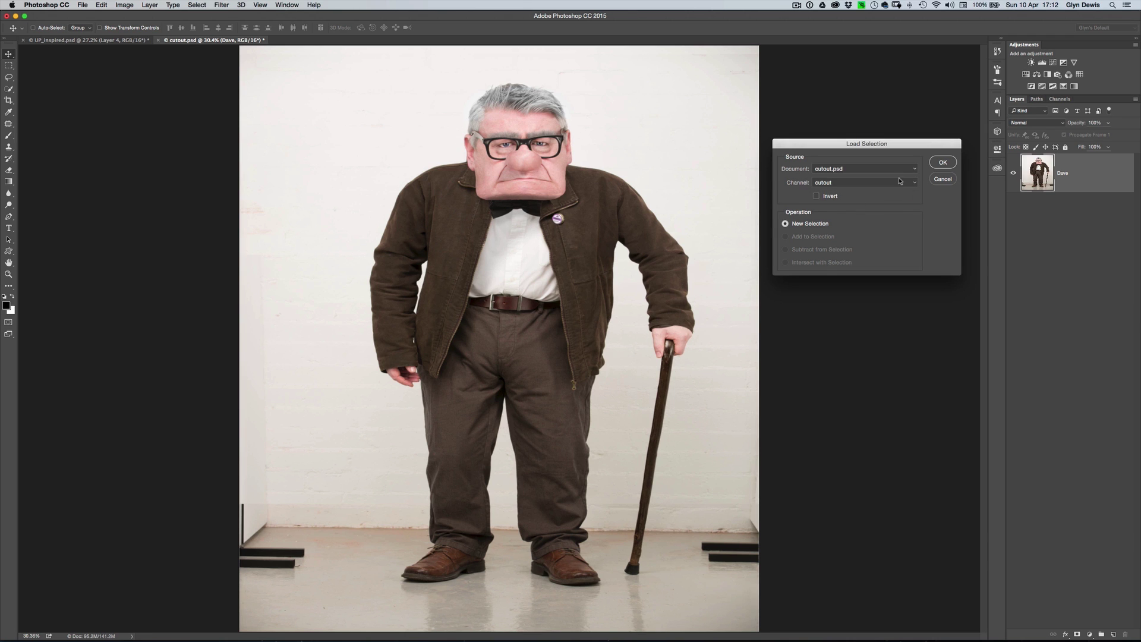
pyautogui.click(943, 163)
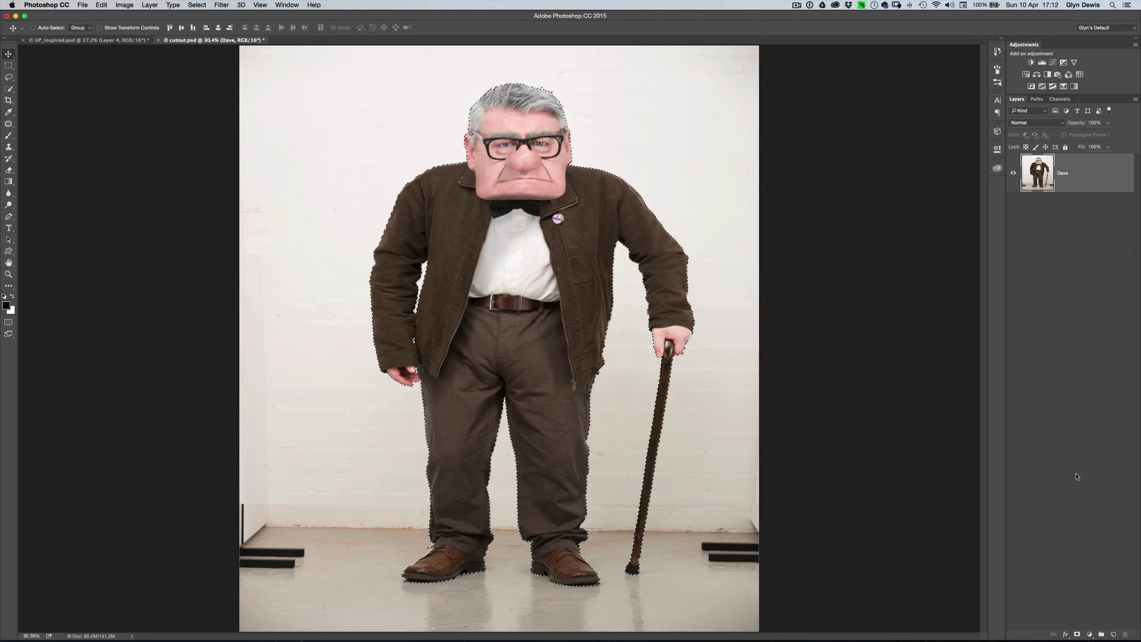
pyautogui.click(1077, 634)
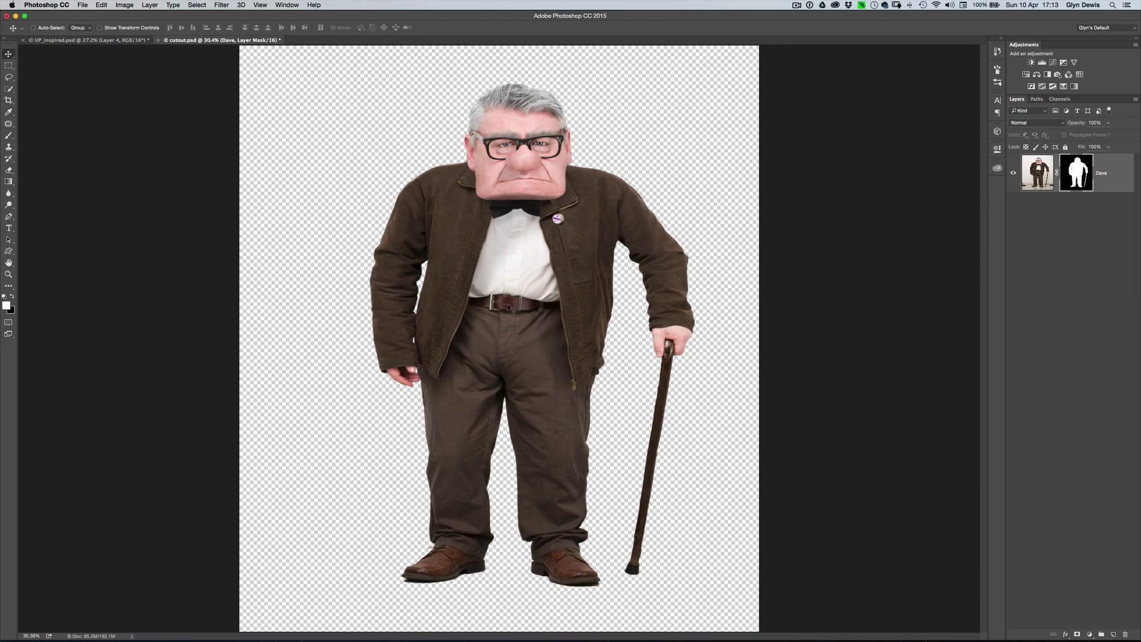
# - Move the masked man layer from the cutout document into the UP_inspired background document, placing it over the scene
pyautogui.moveTo(509, 306); pyautogui.dragTo(110, 41)
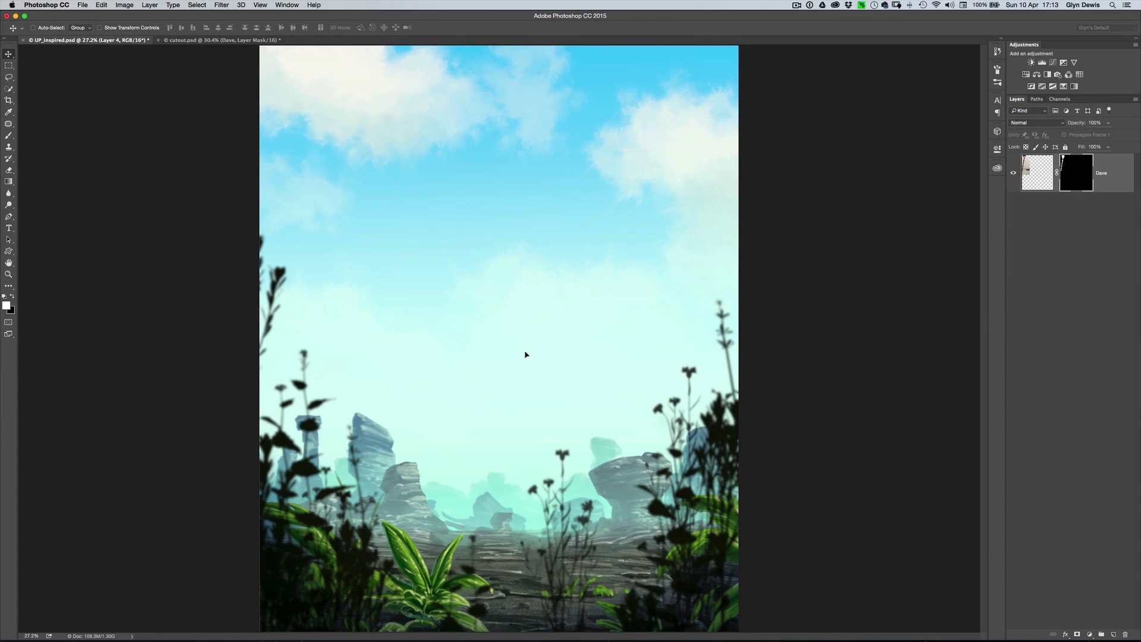
pyautogui.moveTo(525, 354); pyautogui.dragTo(526, 357)
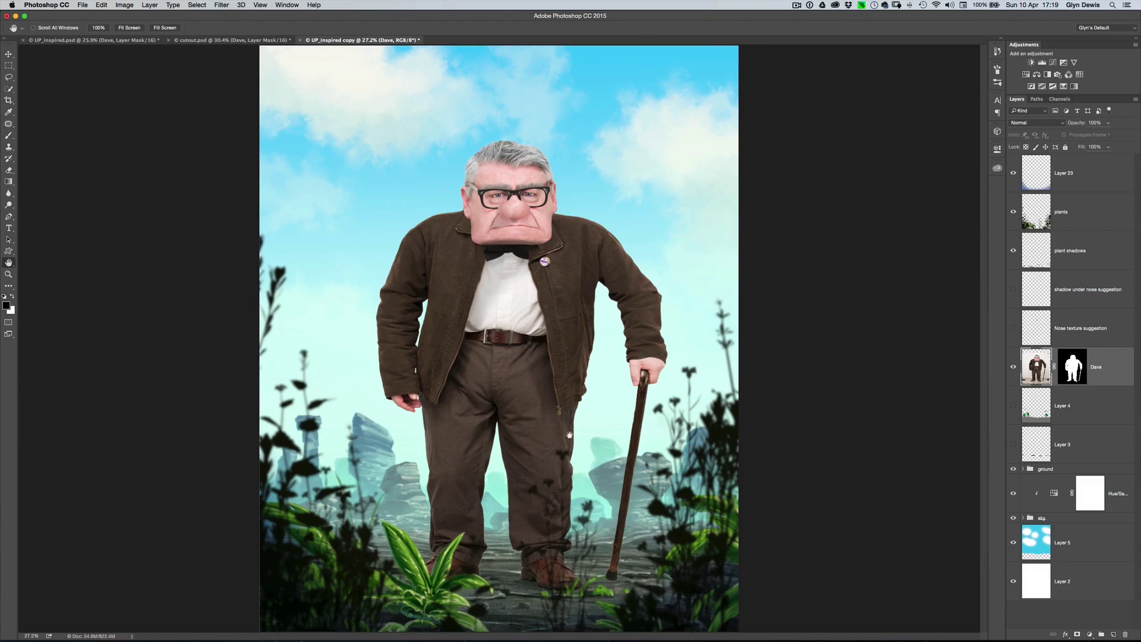
# - Examine the cut-out edges around the trouser legs, shoes and walking stick in the UP_inspired copy composite
pyautogui.scroll(10, 586, 537)
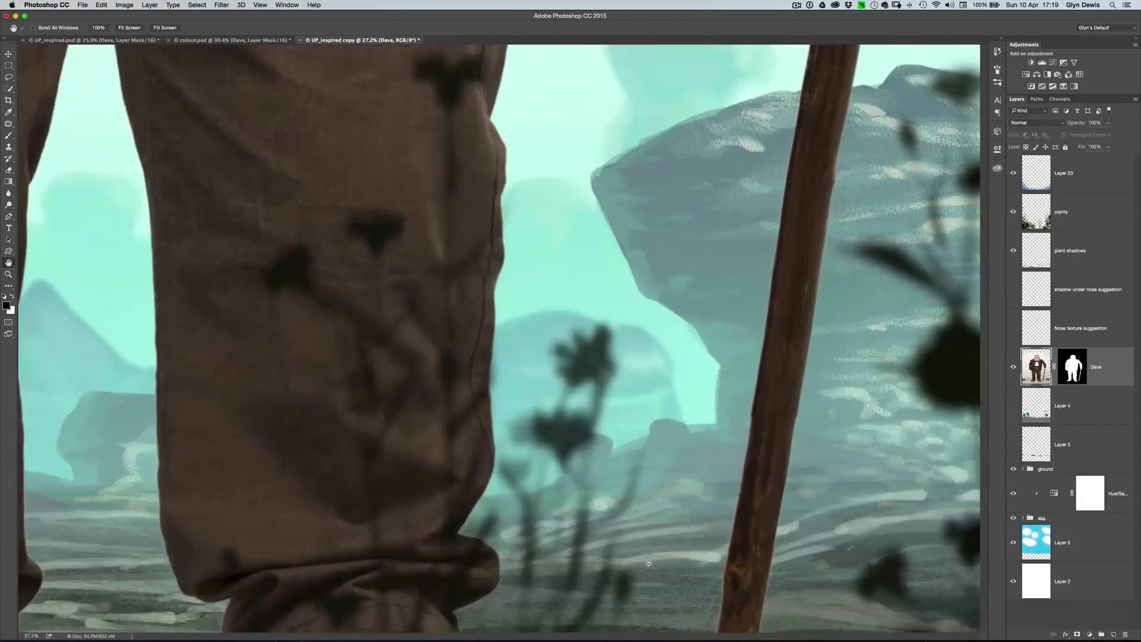
pyautogui.scroll(-3, 566, 463)
pyautogui.scroll(-2, 601, 364)
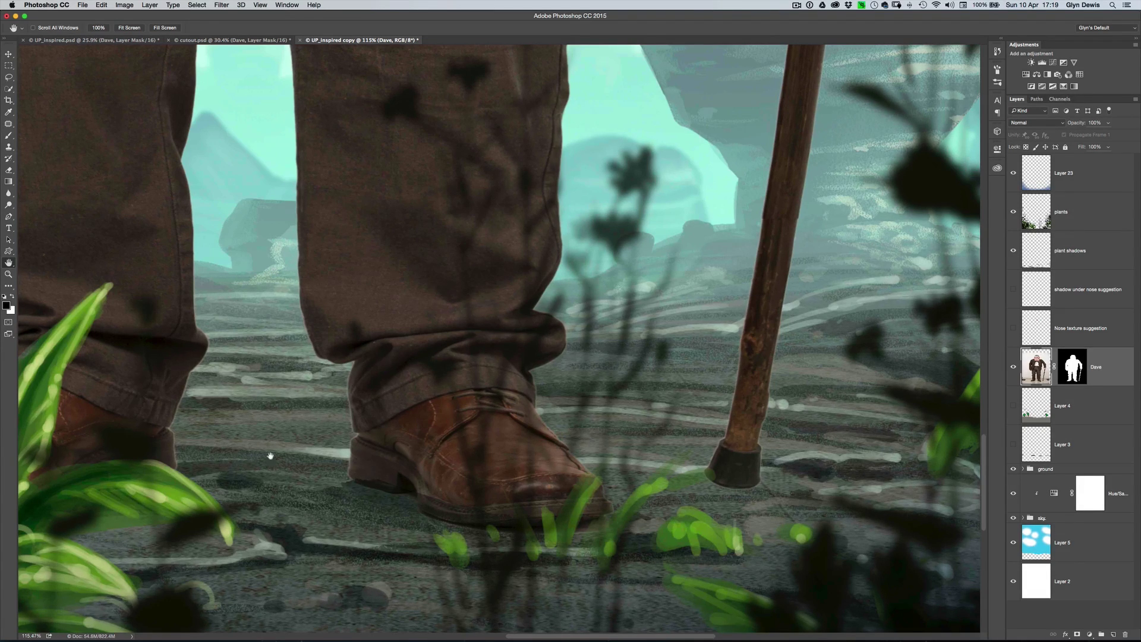
pyautogui.moveTo(271, 456); pyautogui.dragTo(527, 445)
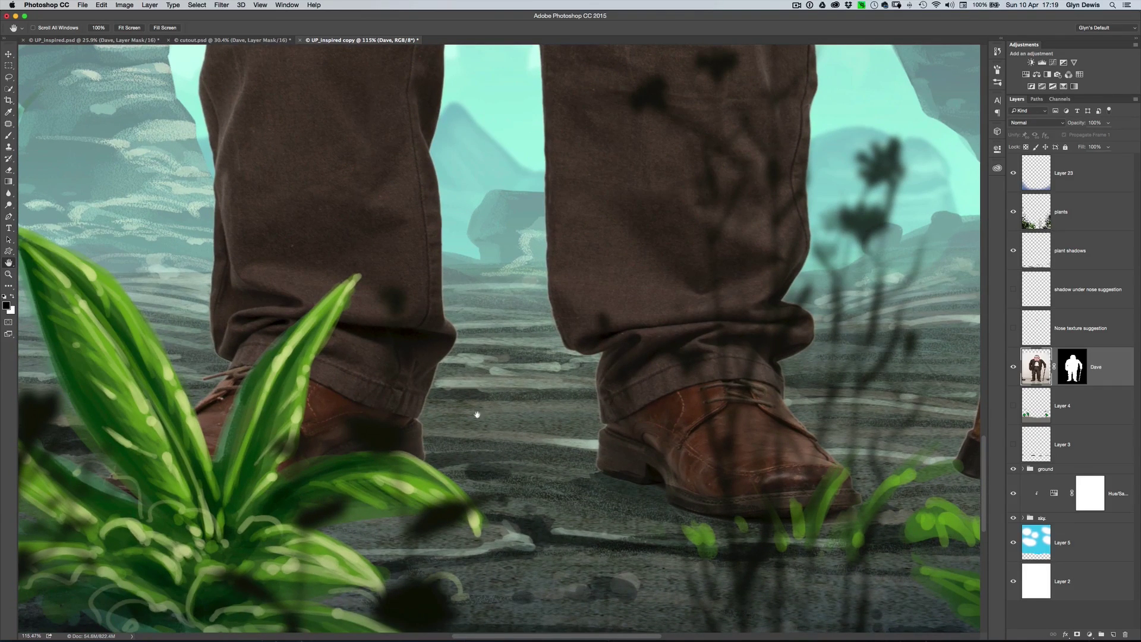
pyautogui.scroll(-5, 529, 397)
pyautogui.scroll(1, 458, 408)
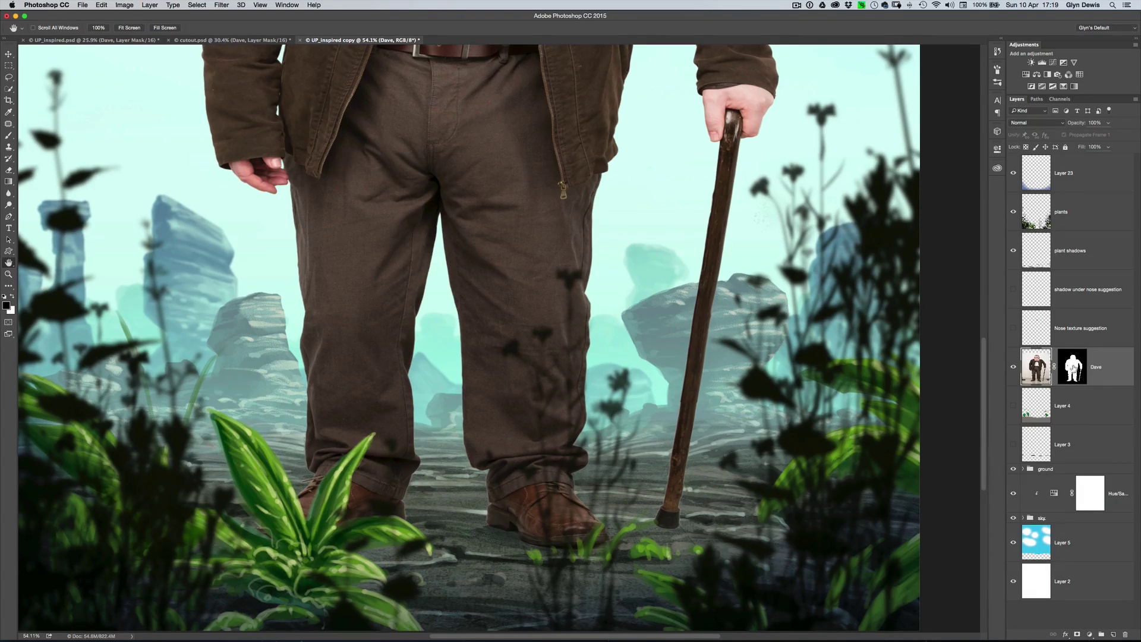
# - Make the layer mask of the man's layer active and display it on its own in black and white
pyautogui.click(1073, 367)
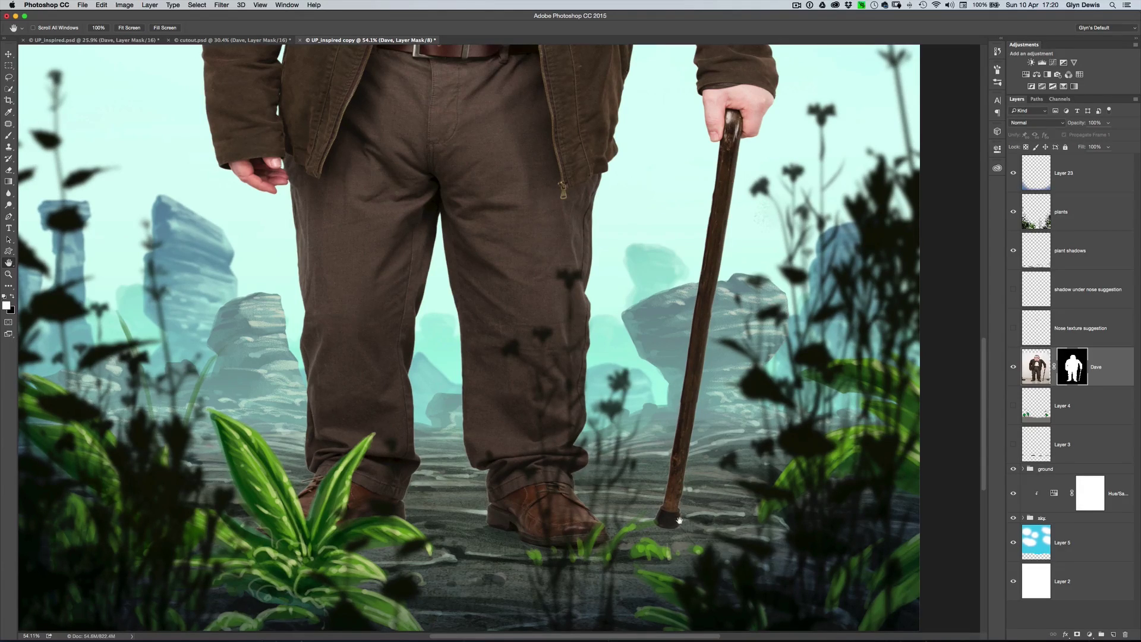
pyautogui.click(1037, 369)
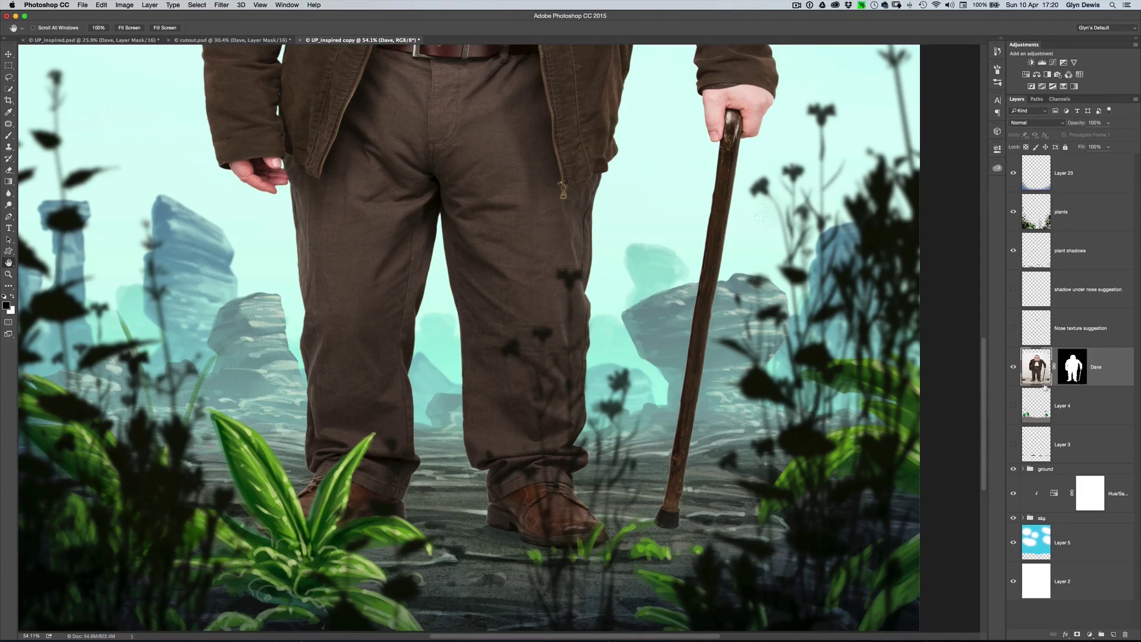
pyautogui.click(1072, 366)
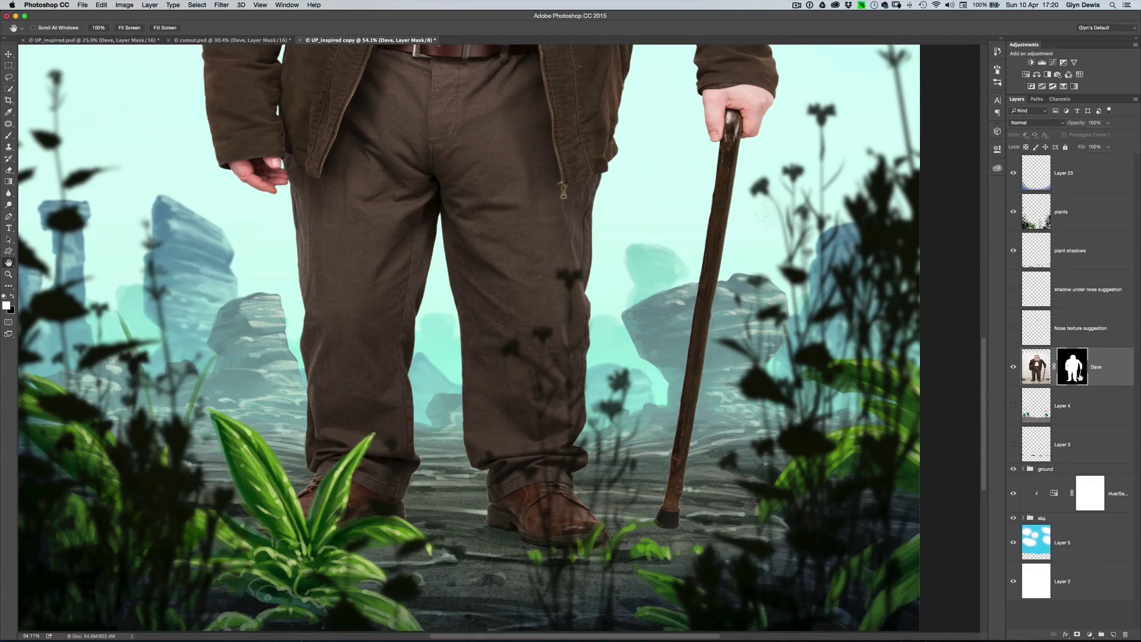
pyautogui.keyDown('alt'); pyautogui.click(1073, 367); pyautogui.keyUp('alt')
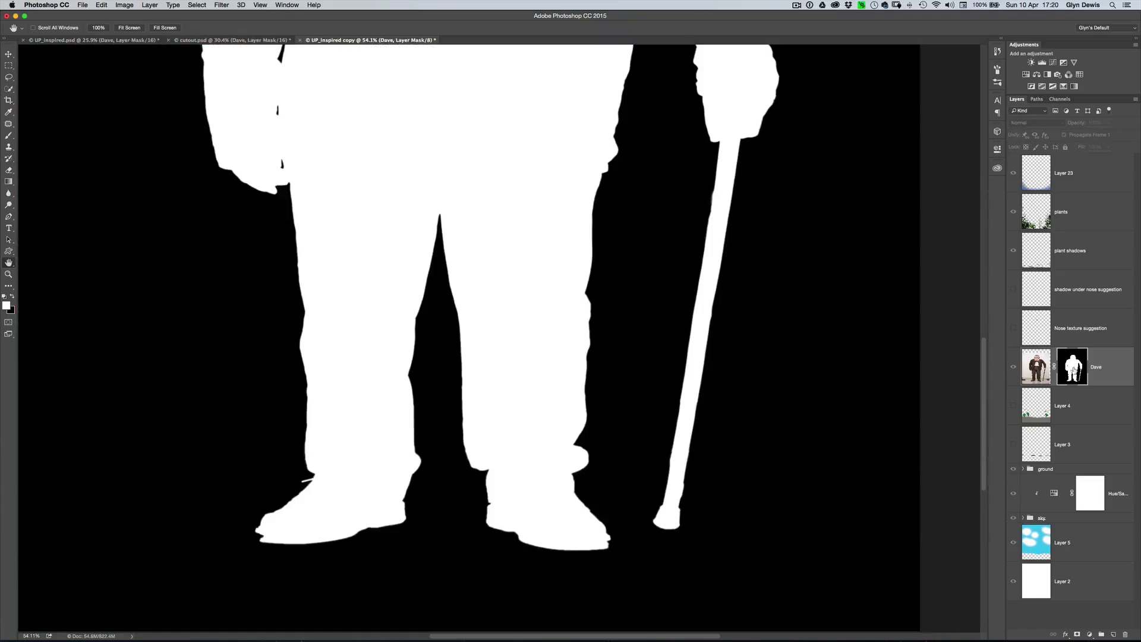
# - Lasso a loose selection around the body, arms, legs and walking stick in the mask, leaving out the head
pyautogui.scroll(-2, 653, 311)
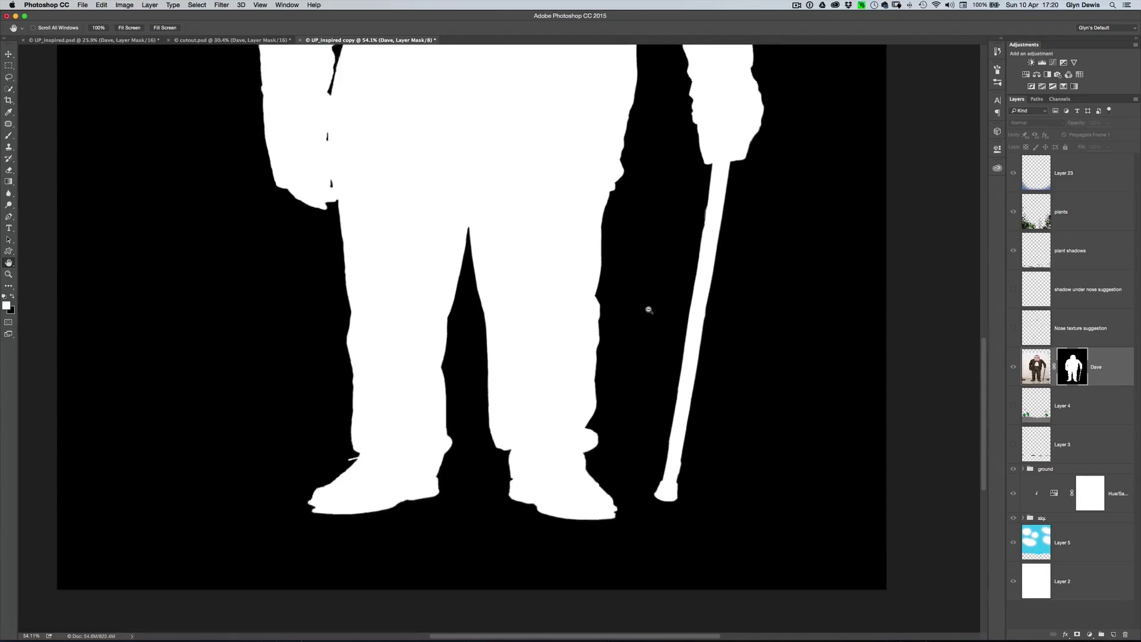
pyautogui.scroll(-3, 590, 318)
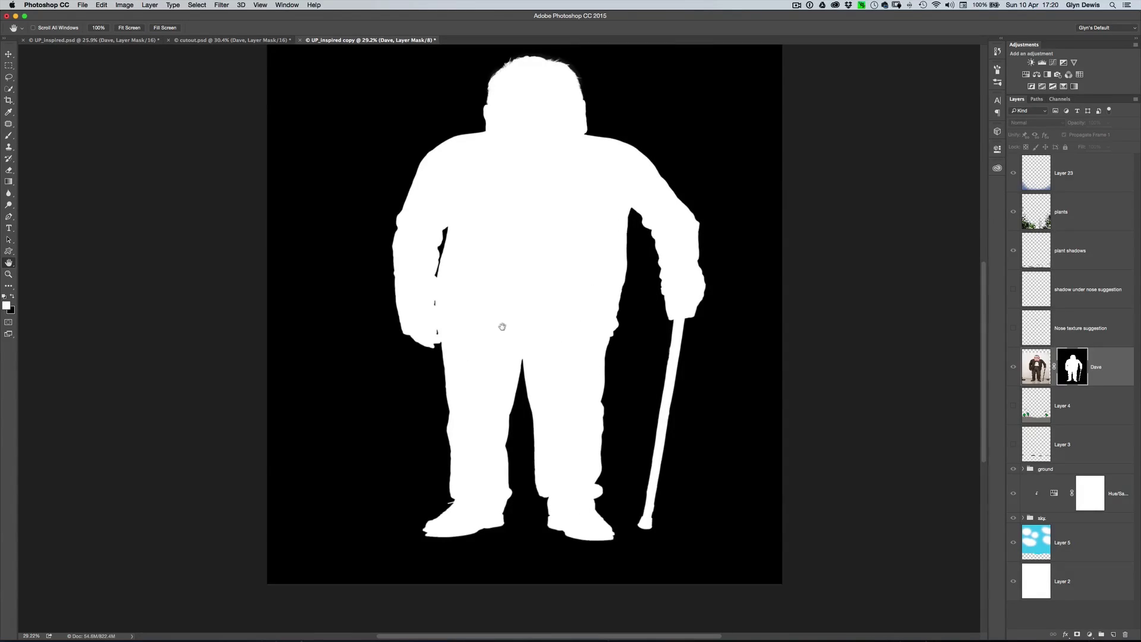
pyautogui.press('l')
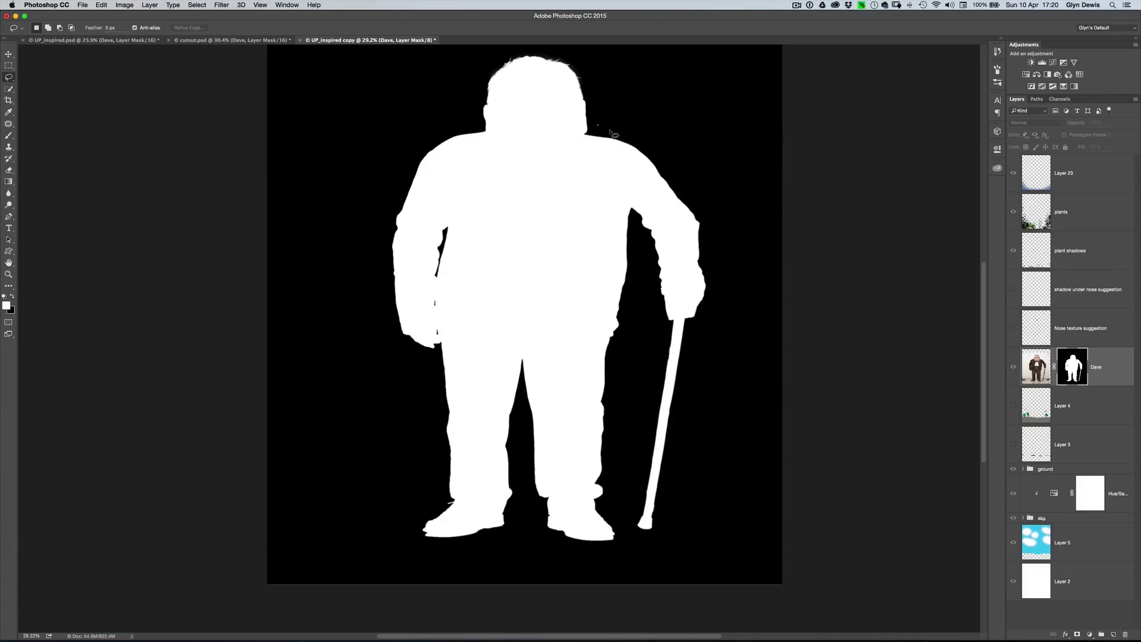
pyautogui.moveTo(597, 124)
pyautogui.mouseDown()
pyautogui.moveTo(691, 176)
pyautogui.moveTo(716, 225)
pyautogui.moveTo(717, 366)
pyautogui.moveTo(683, 515)
pyautogui.moveTo(656, 547)
pyautogui.moveTo(630, 522)
pyautogui.moveTo(644, 366)
pyautogui.moveTo(639, 237)
pyautogui.moveTo(614, 413)
pyautogui.moveTo(618, 555)
pyautogui.moveTo(546, 535)
pyautogui.moveTo(519, 394)
pyautogui.moveTo(516, 523)
pyautogui.moveTo(493, 542)
pyautogui.moveTo(433, 548)
pyautogui.moveTo(412, 533)
pyautogui.moveTo(431, 460)
pyautogui.moveTo(429, 365)
pyautogui.moveTo(385, 322)
pyautogui.moveTo(377, 280)
pyautogui.moveTo(400, 153)
pyautogui.moveTo(414, 134)
pyautogui.moveTo(458, 122)
pyautogui.moveTo(597, 128)
pyautogui.mouseUp()
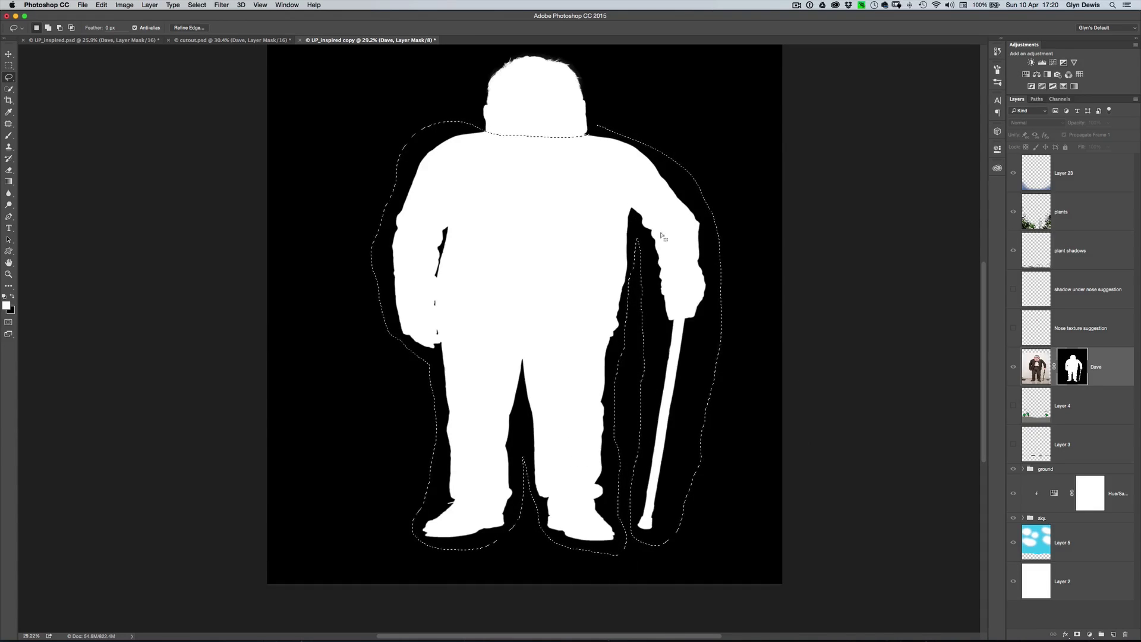
# - Apply a Gaussian Blur with a radius of 1.0 pixels to the selected body area of the mask
pyautogui.click(219, 5)
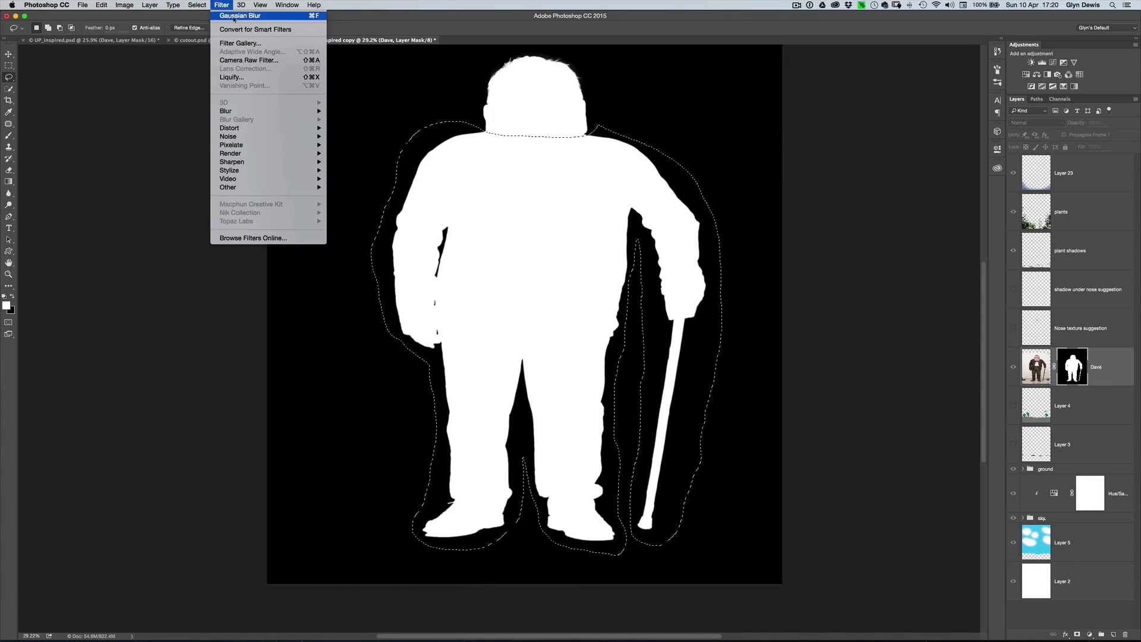
pyautogui.moveTo(231, 111)
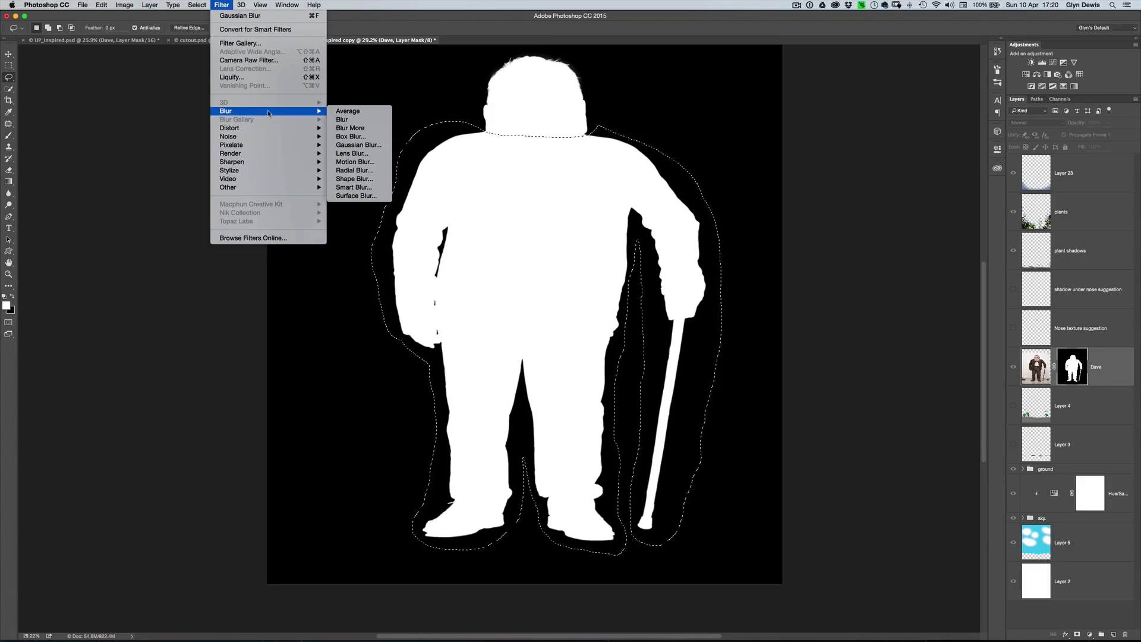
pyautogui.click(364, 147)
pyautogui.moveTo(225, 225); pyautogui.dragTo(180, 195)
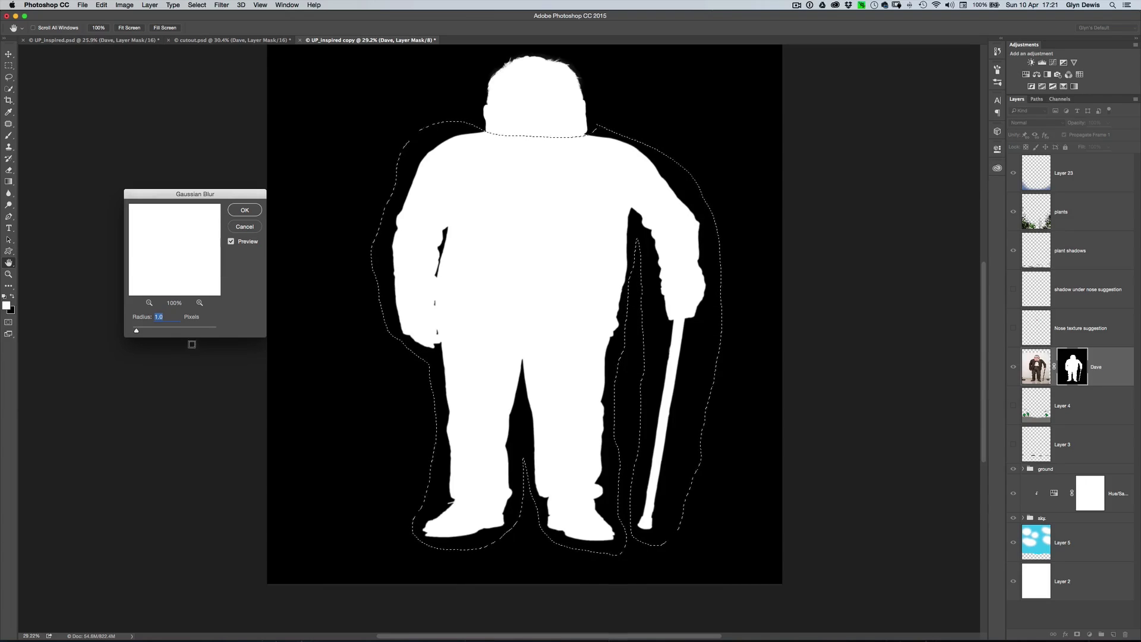
pyautogui.click(245, 210)
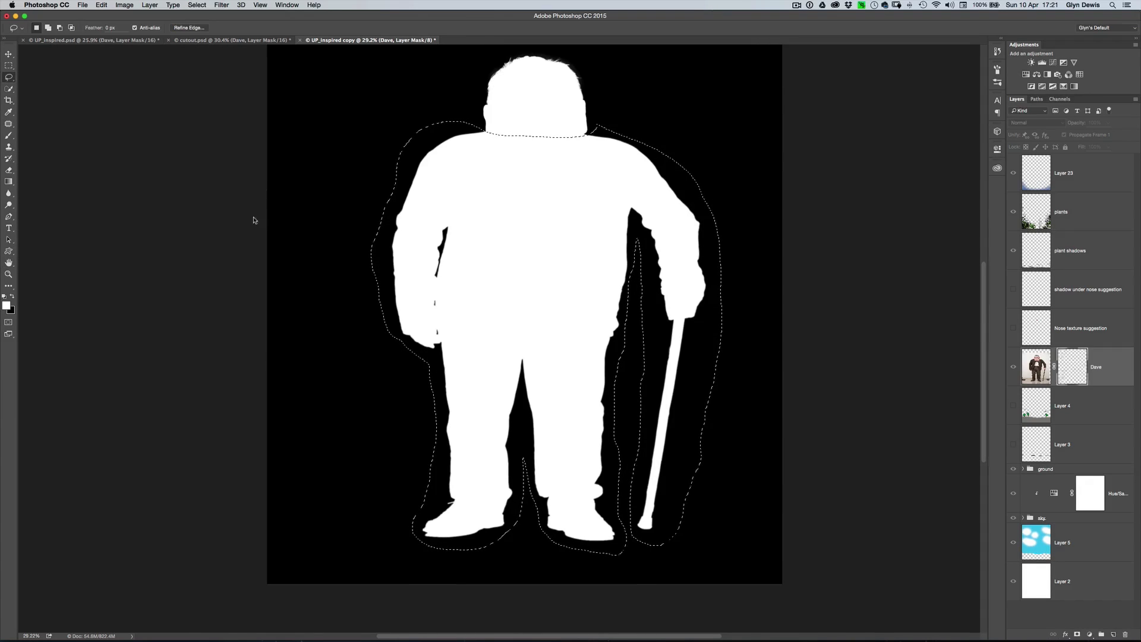
pyautogui.press('l')
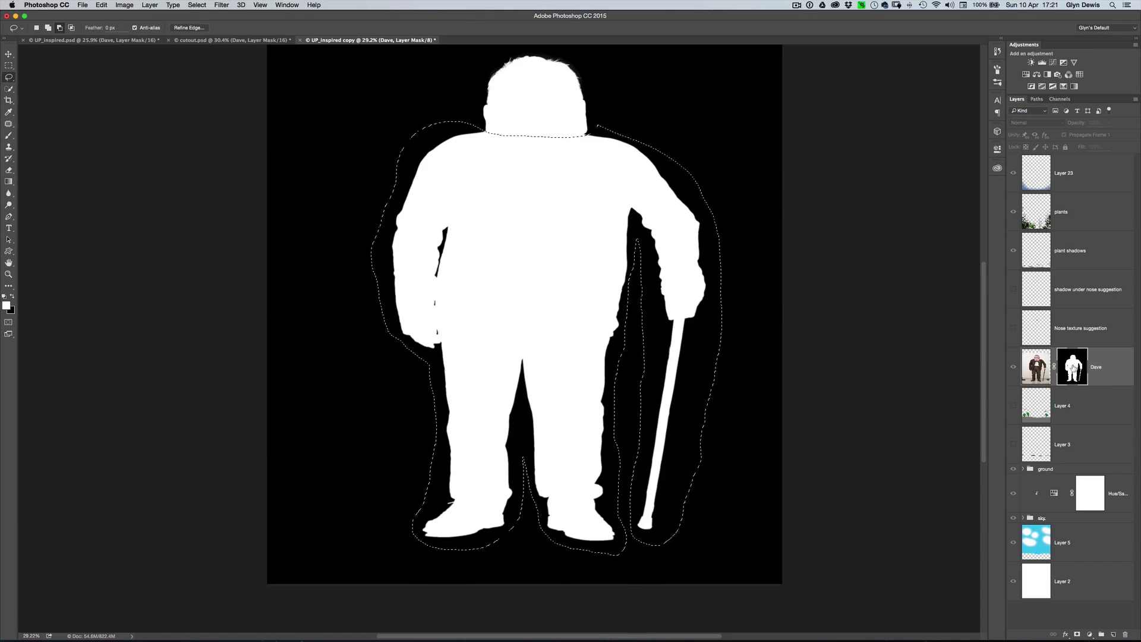
# - Return from the mask view to the composite and open a Levels adjustment on the mask, keeping the shoes and stick in view
pyautogui.keyDown('alt'); pyautogui.click(1072, 368); pyautogui.keyUp('alt')
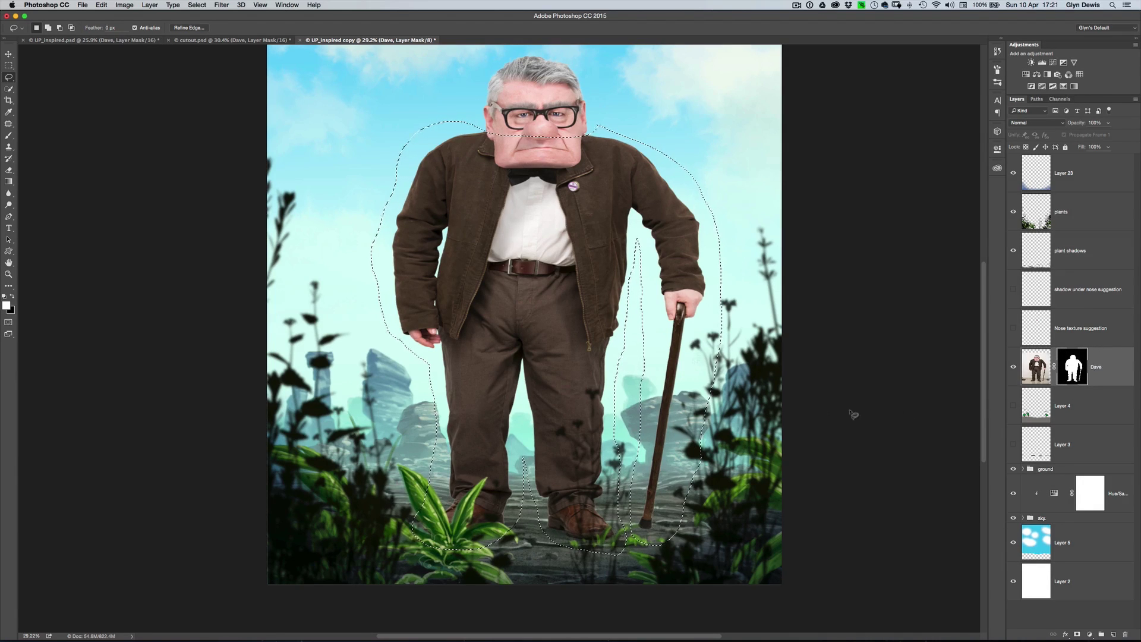
pyautogui.moveTo(663, 494); pyautogui.dragTo(686, 509)
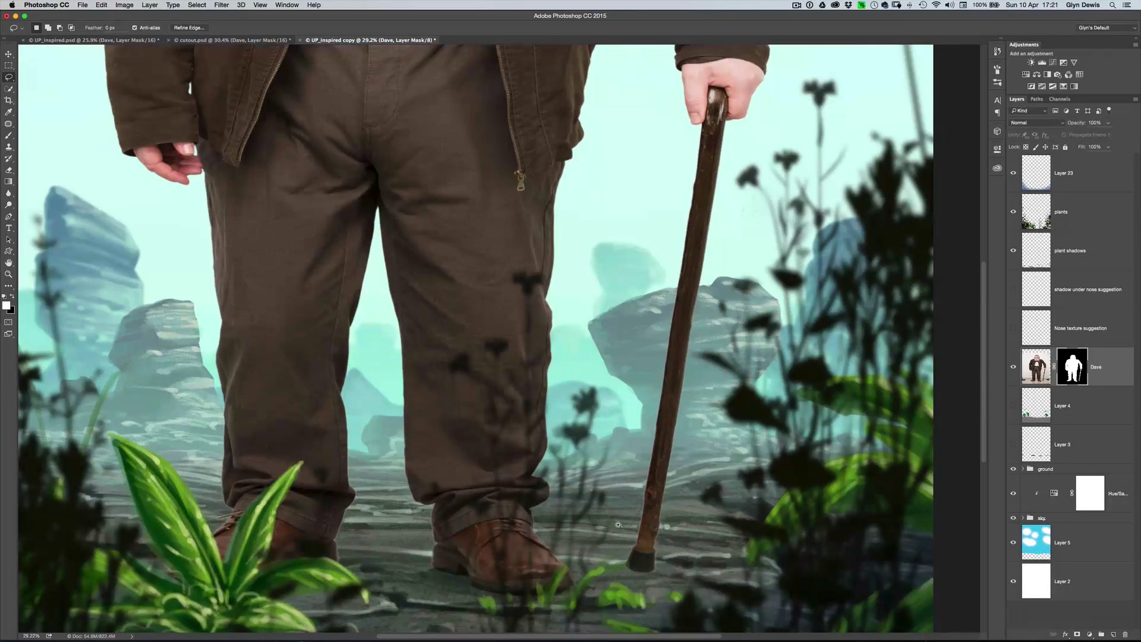
pyautogui.moveTo(618, 525); pyautogui.dragTo(659, 459)
pyautogui.click(124, 5)
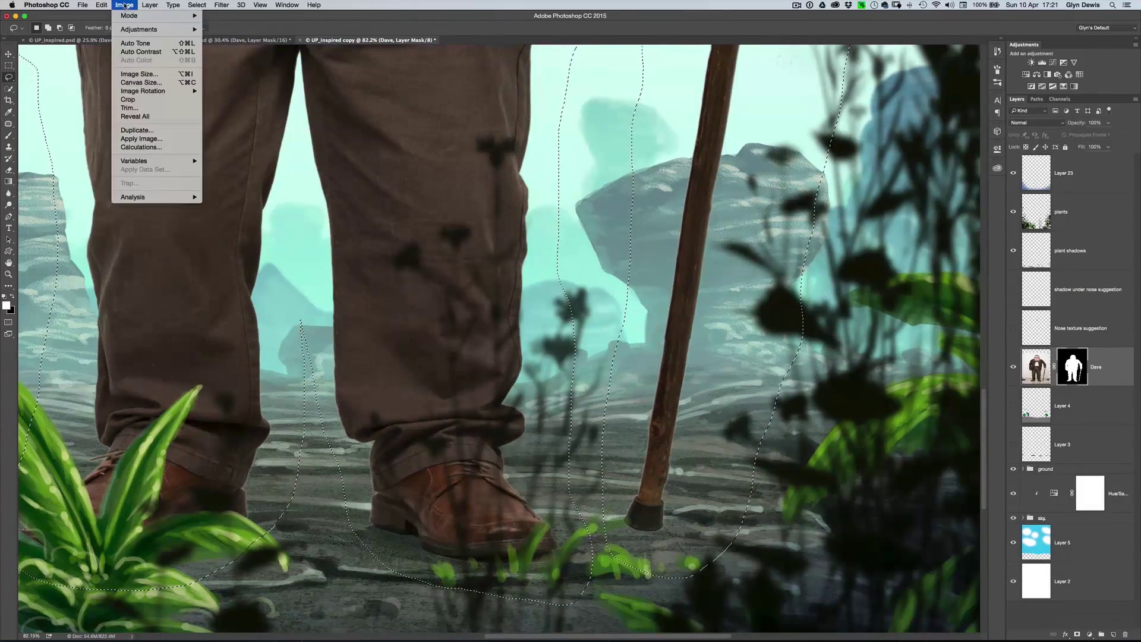
pyautogui.moveTo(132, 29)
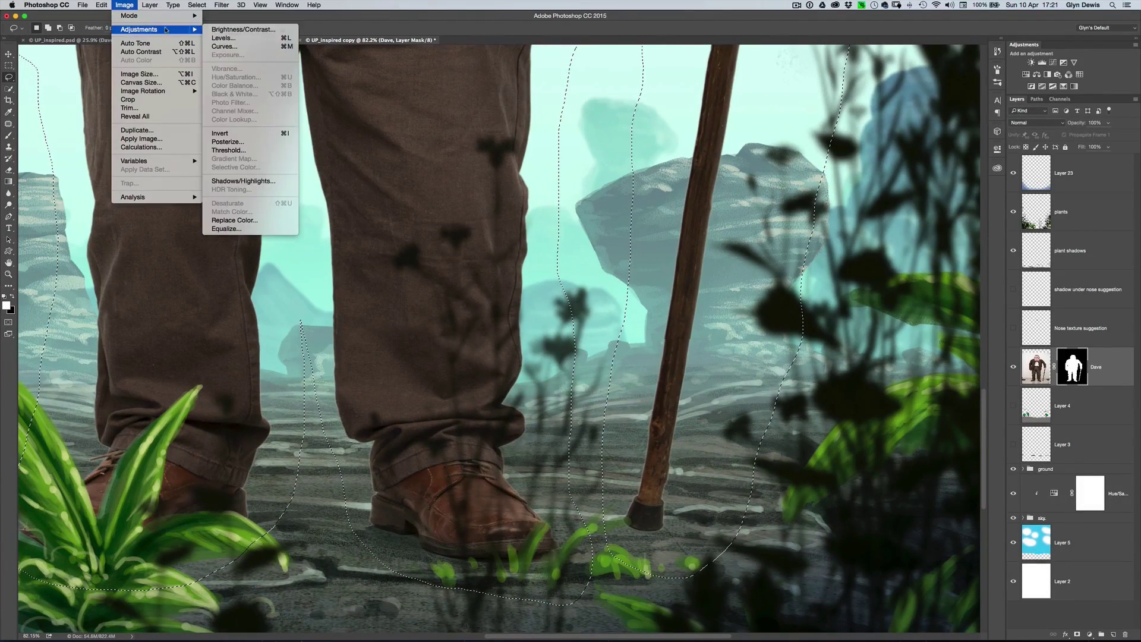
pyautogui.click(229, 39)
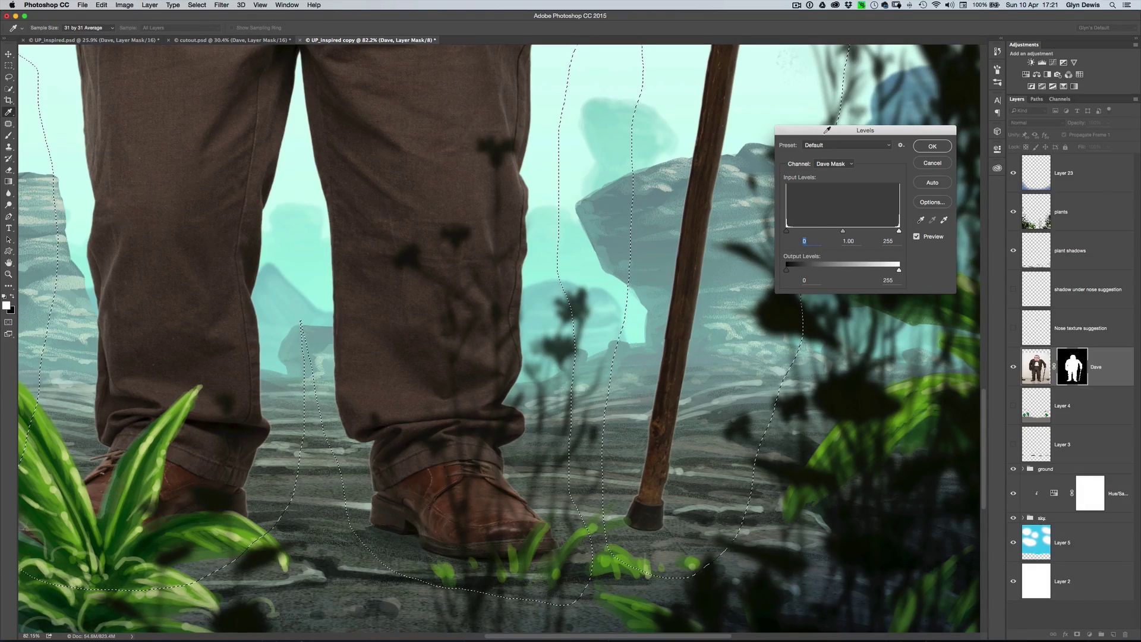
pyautogui.moveTo(826, 130); pyautogui.dragTo(881, 332)
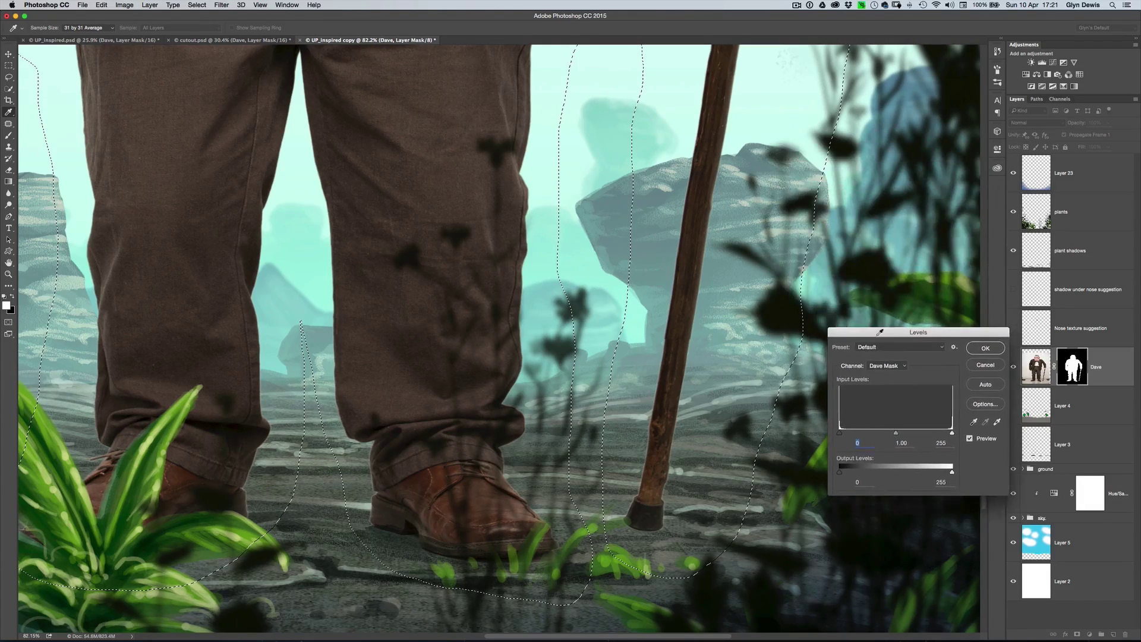
# - Try a black input level of 149 on the mask, inspect the shoe and walking stick edges, and reset it to 0
pyautogui.click(841, 434)
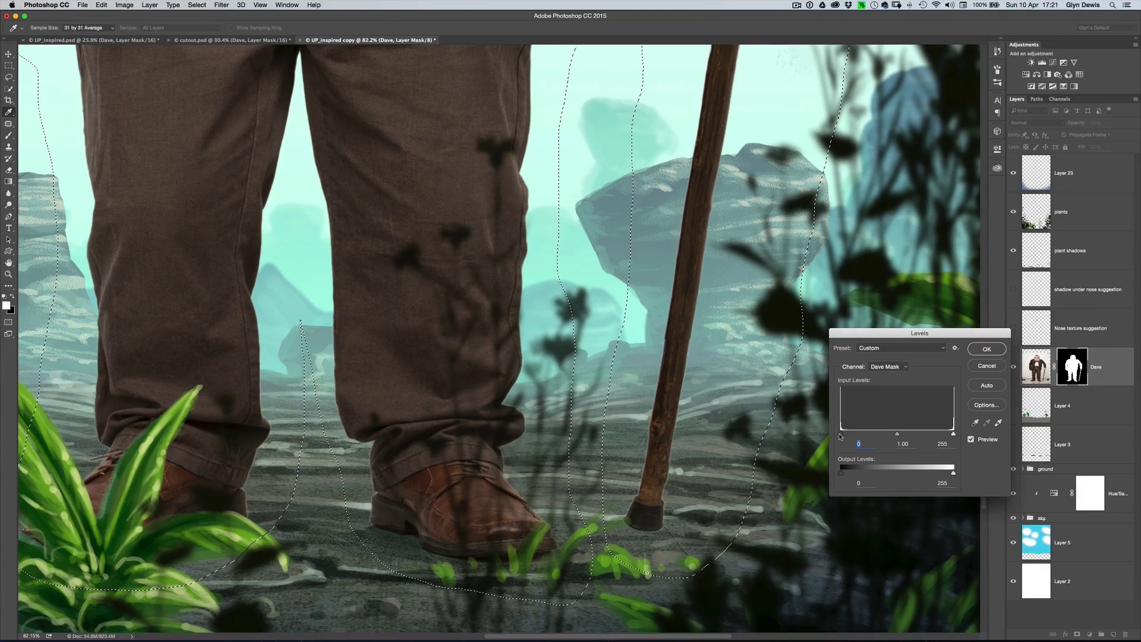
pyautogui.moveTo(841, 437); pyautogui.dragTo(854, 436)
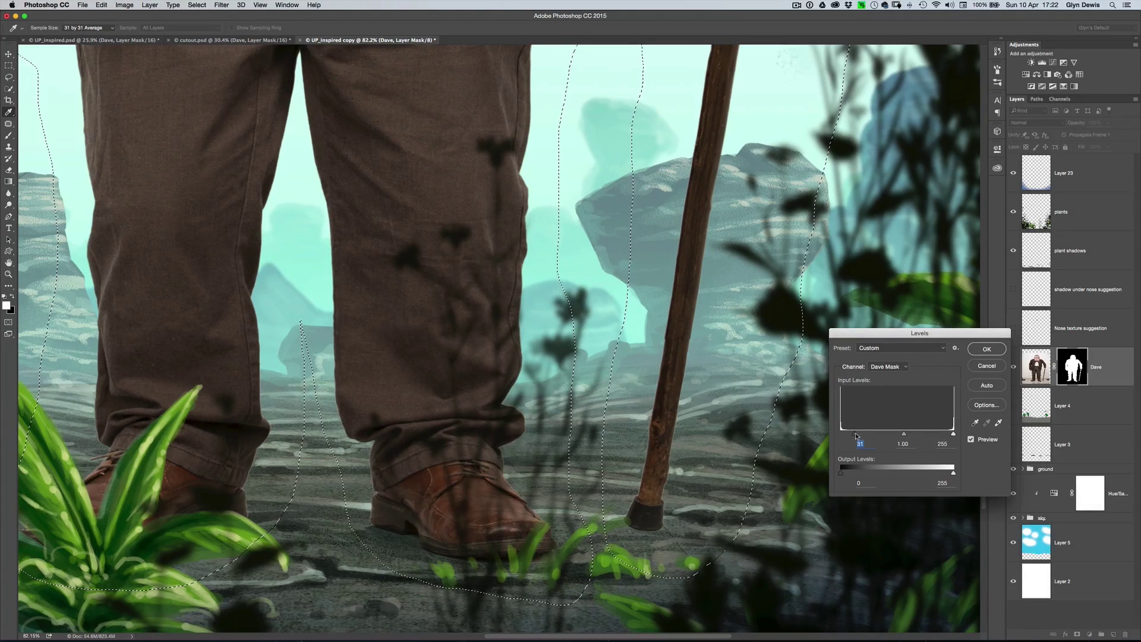
pyautogui.moveTo(855, 434); pyautogui.dragTo(912, 437)
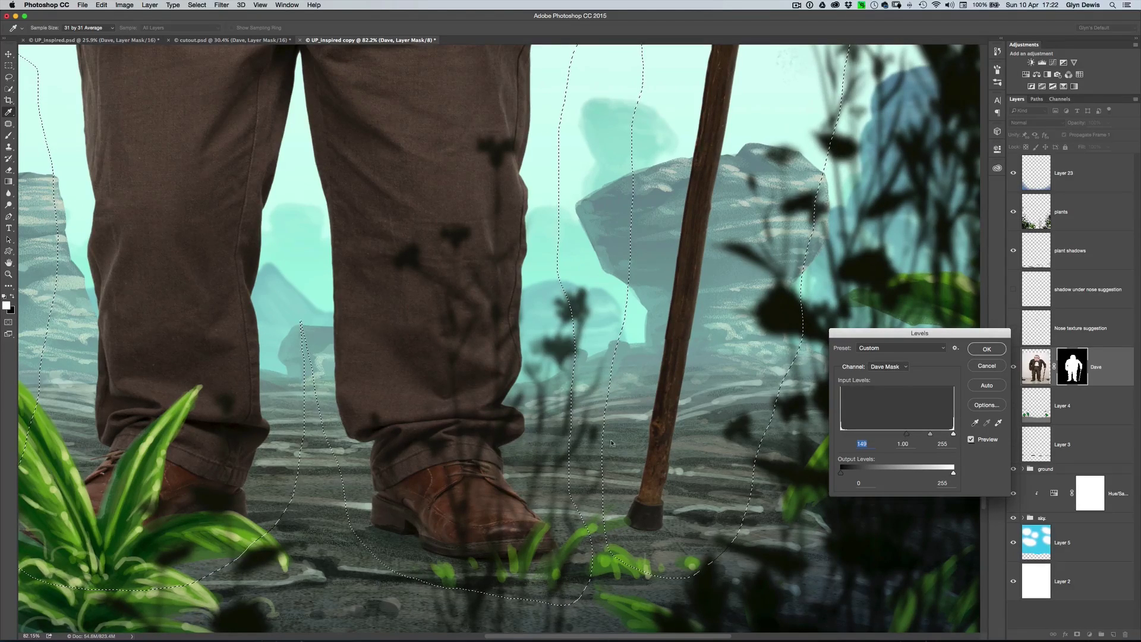
pyautogui.keyDown('super'); pyautogui.click(673, 493); pyautogui.keyUp('super')
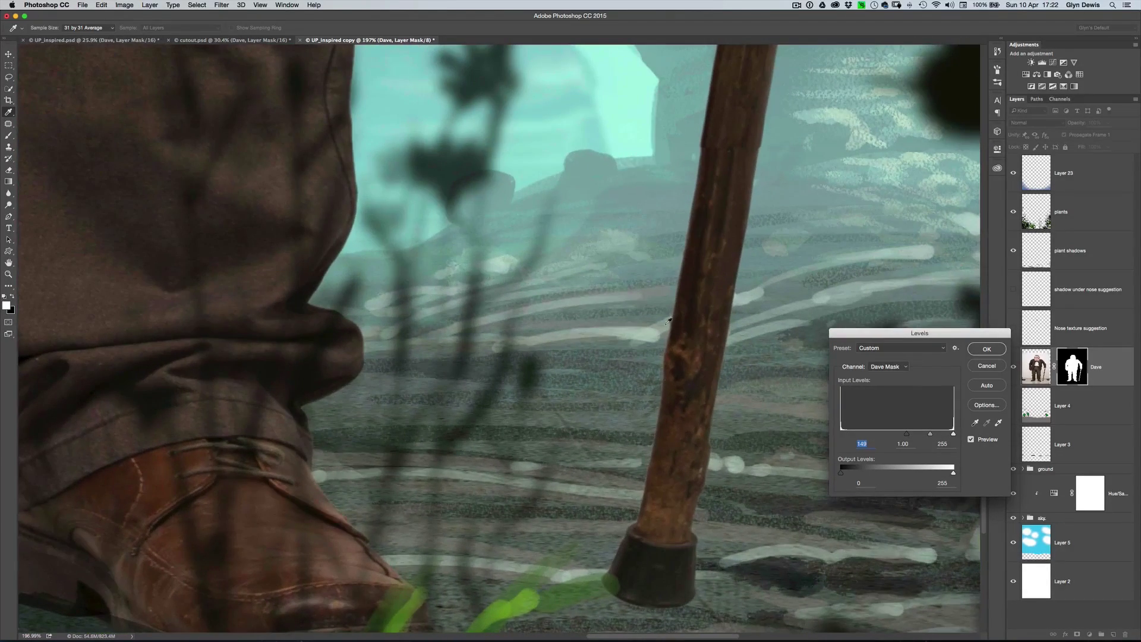
pyautogui.hscroll(-10, 348, 482)
pyautogui.scroll(-4, 348, 483)
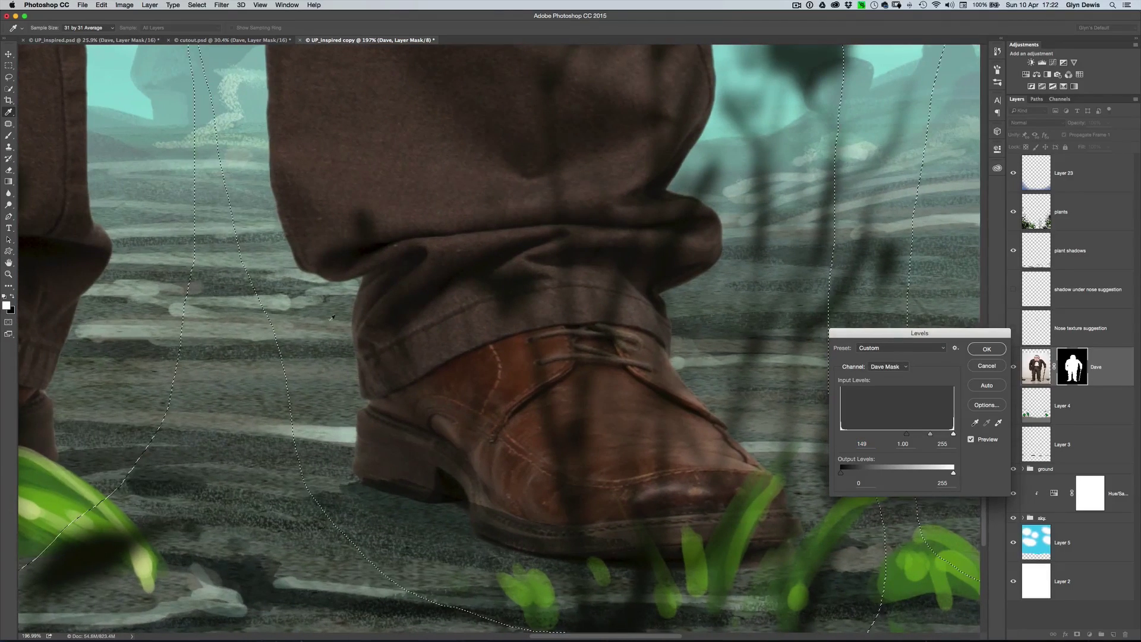
pyautogui.hscroll(10, 473, 387)
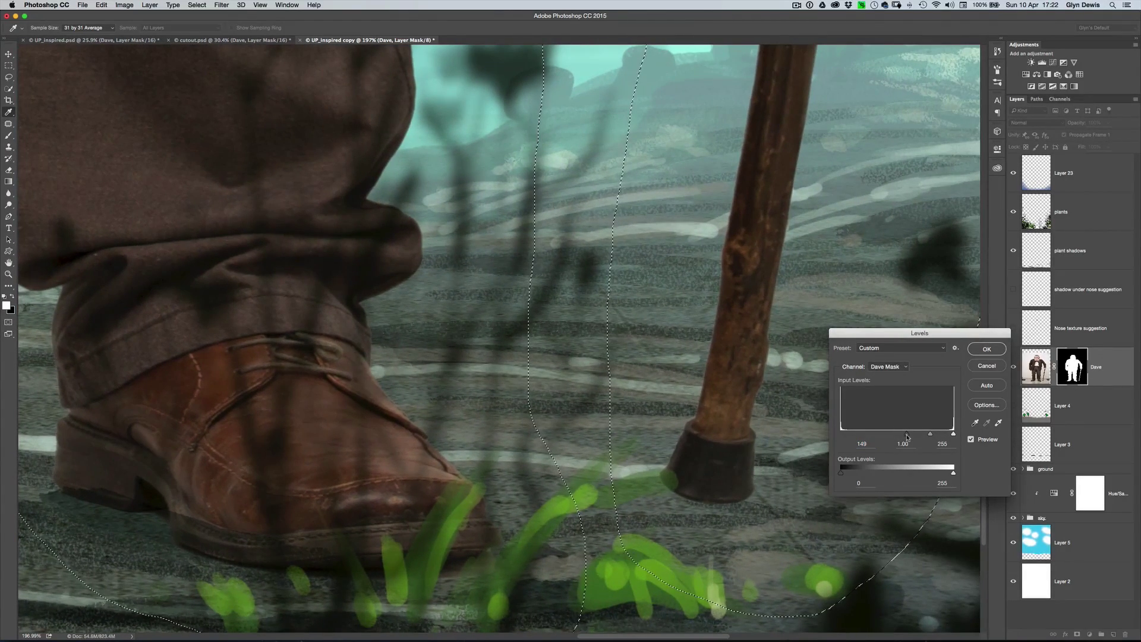
pyautogui.moveTo(899, 439); pyautogui.dragTo(847, 434)
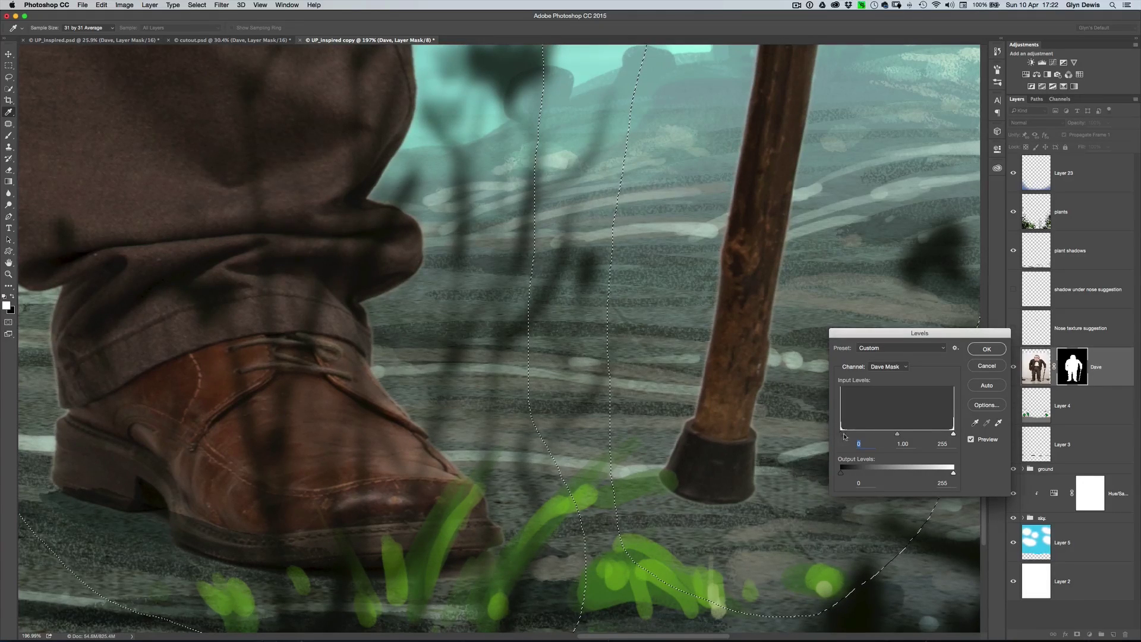
# - Set the mask's black input level to 163, apply the Levels adjustment, and deselect the body area
pyautogui.moveTo(837, 436); pyautogui.dragTo(914, 438)
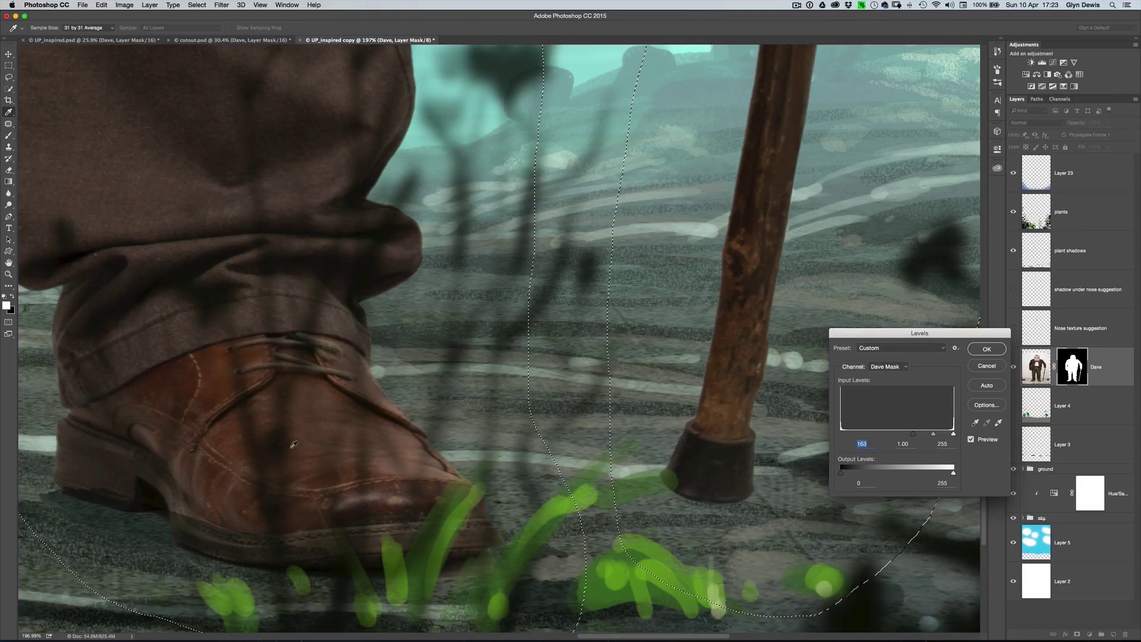
pyautogui.click(978, 367)
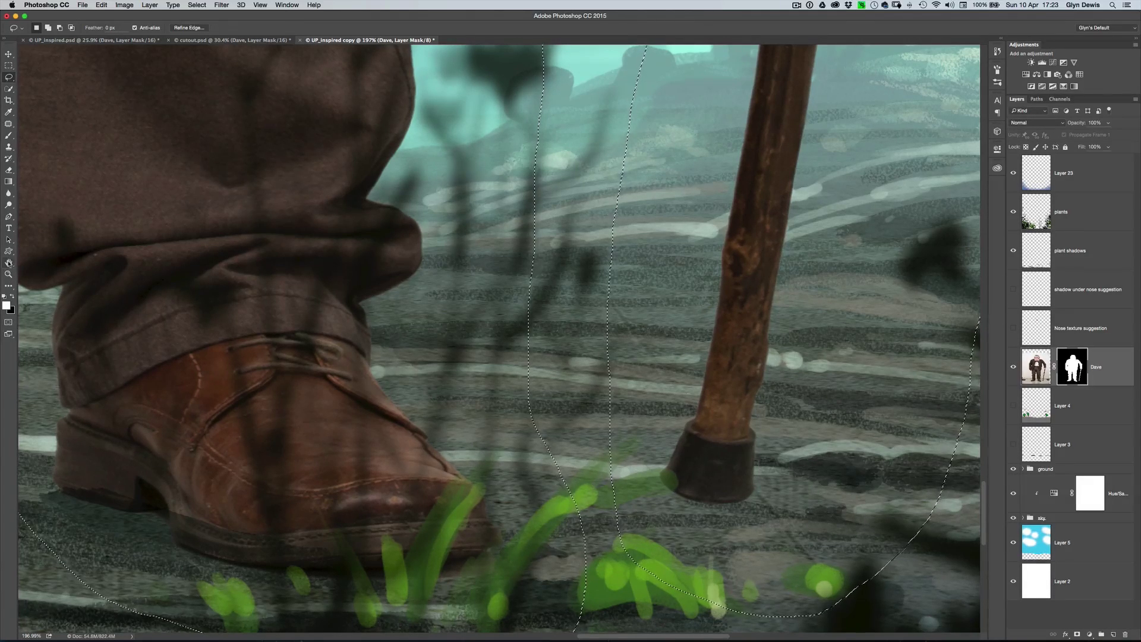
pyautogui.press('h')
pyautogui.press('super+0')
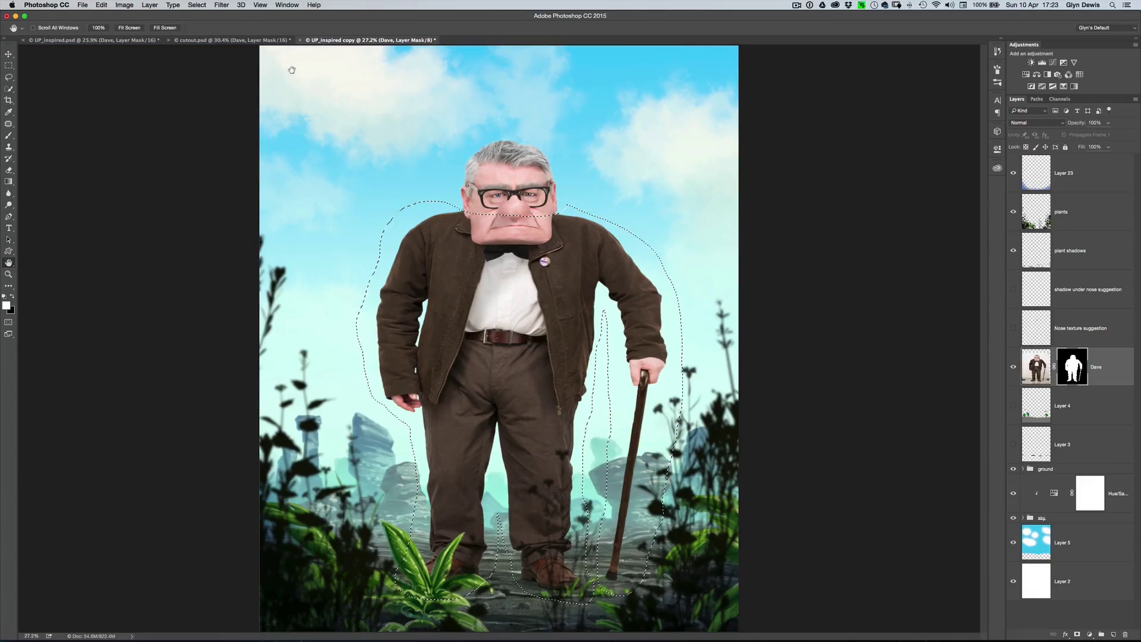
pyautogui.click(197, 4)
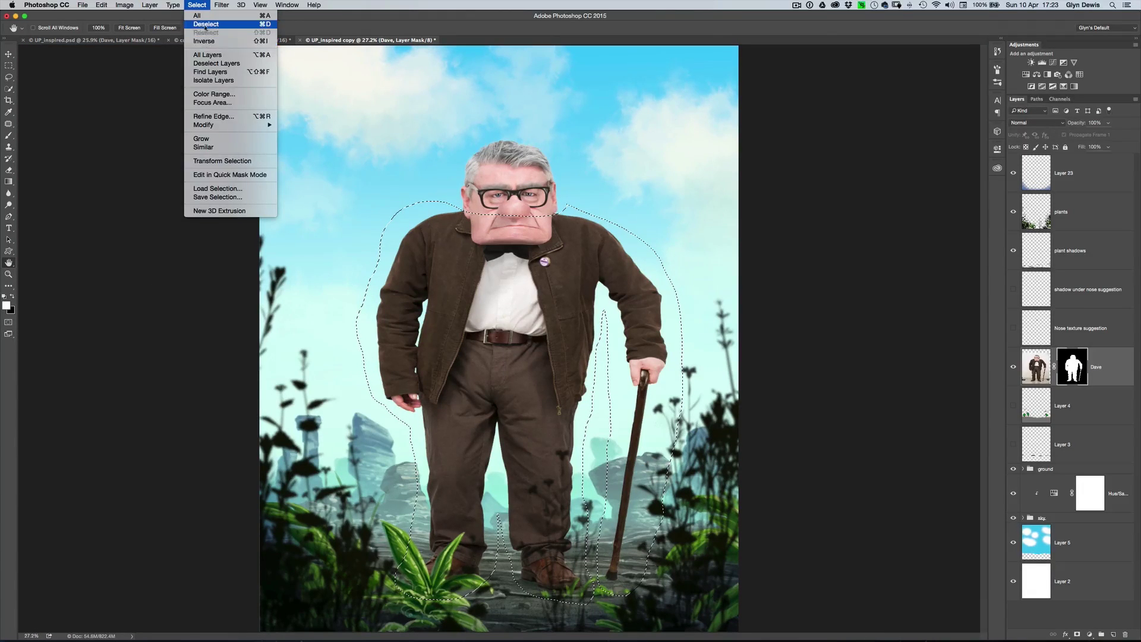
pyautogui.click(206, 25)
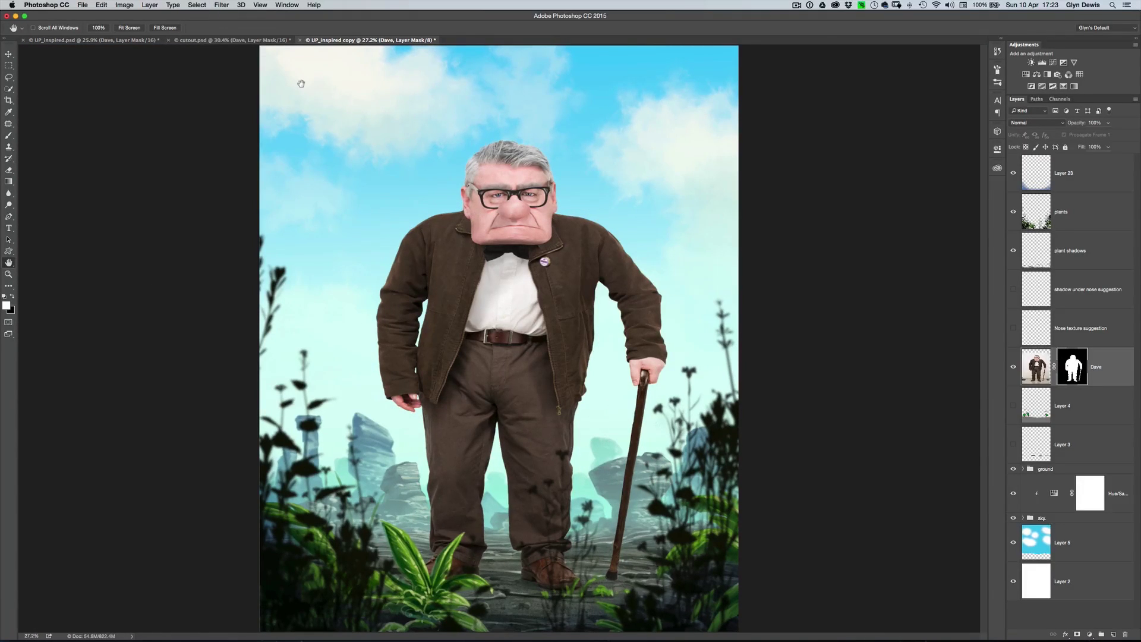